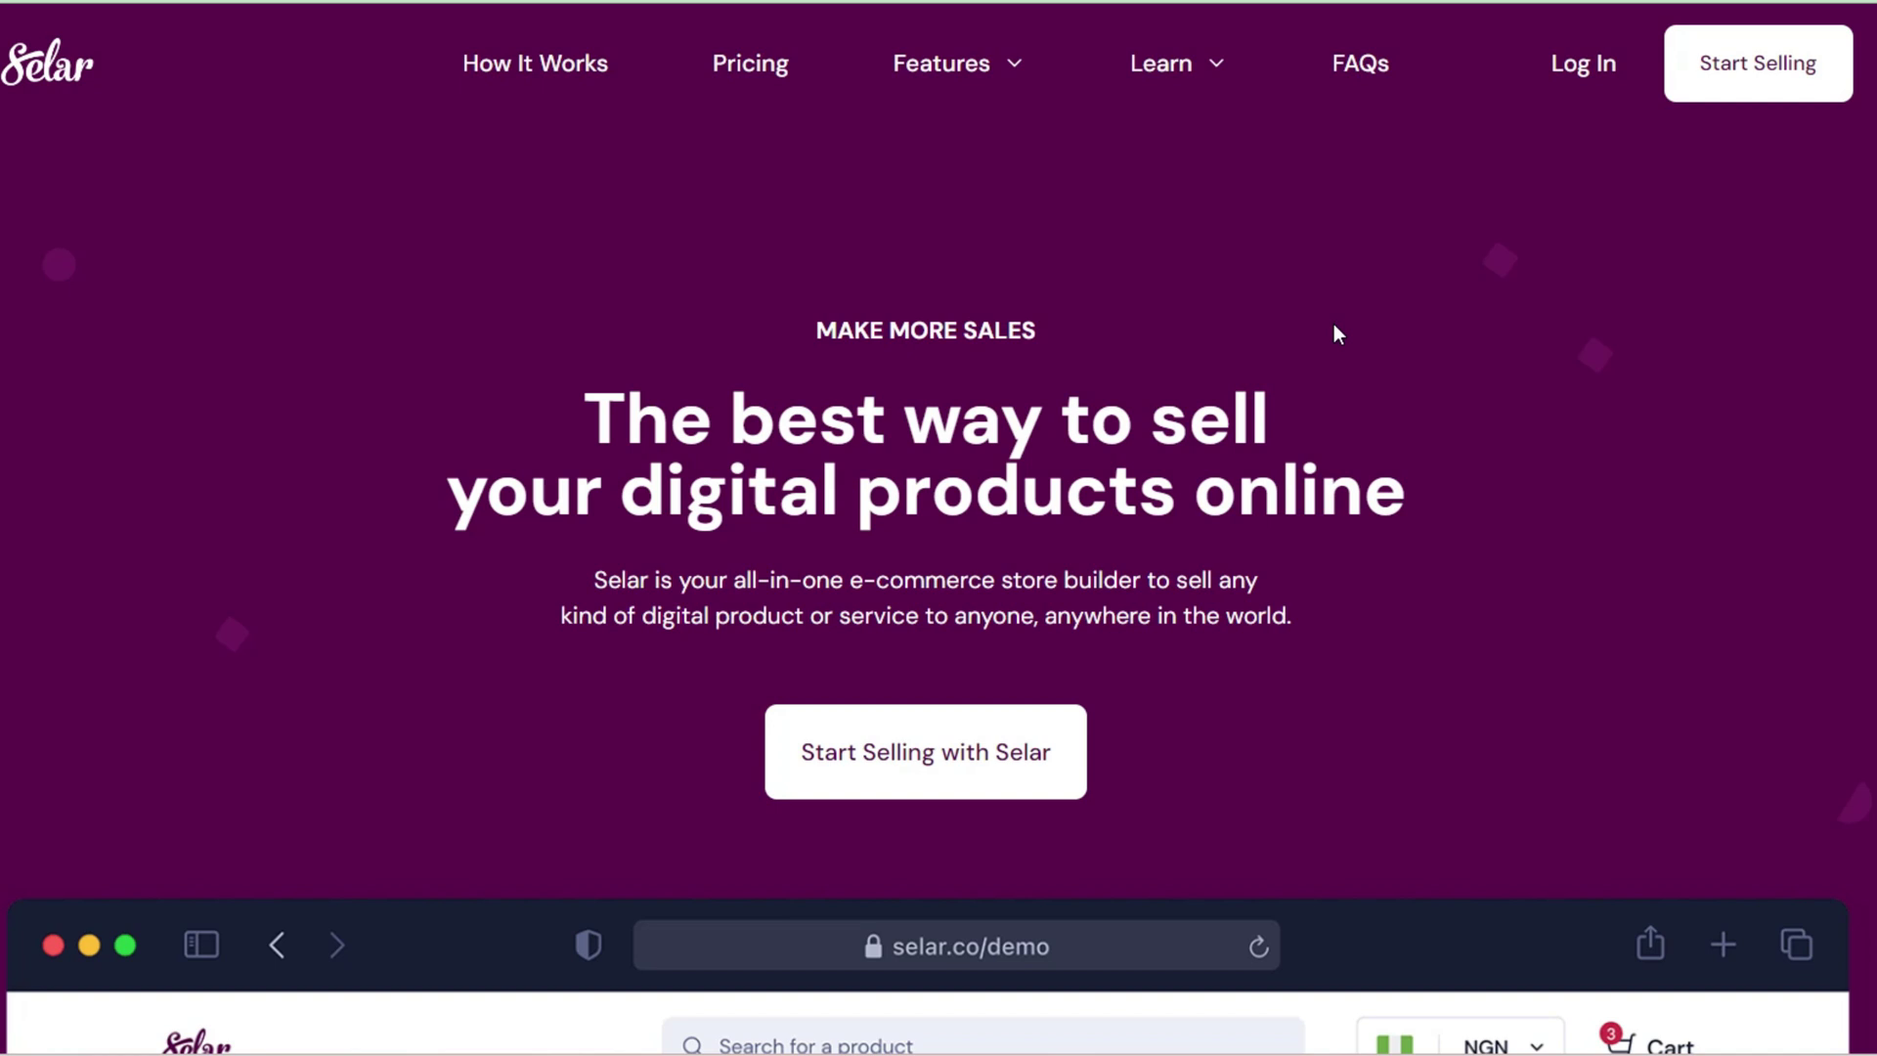
Step: Open the Pricing page and review the full feature lists of the Starter, Pro and Turbo plans
right_click(749, 62)
click(873, 92)
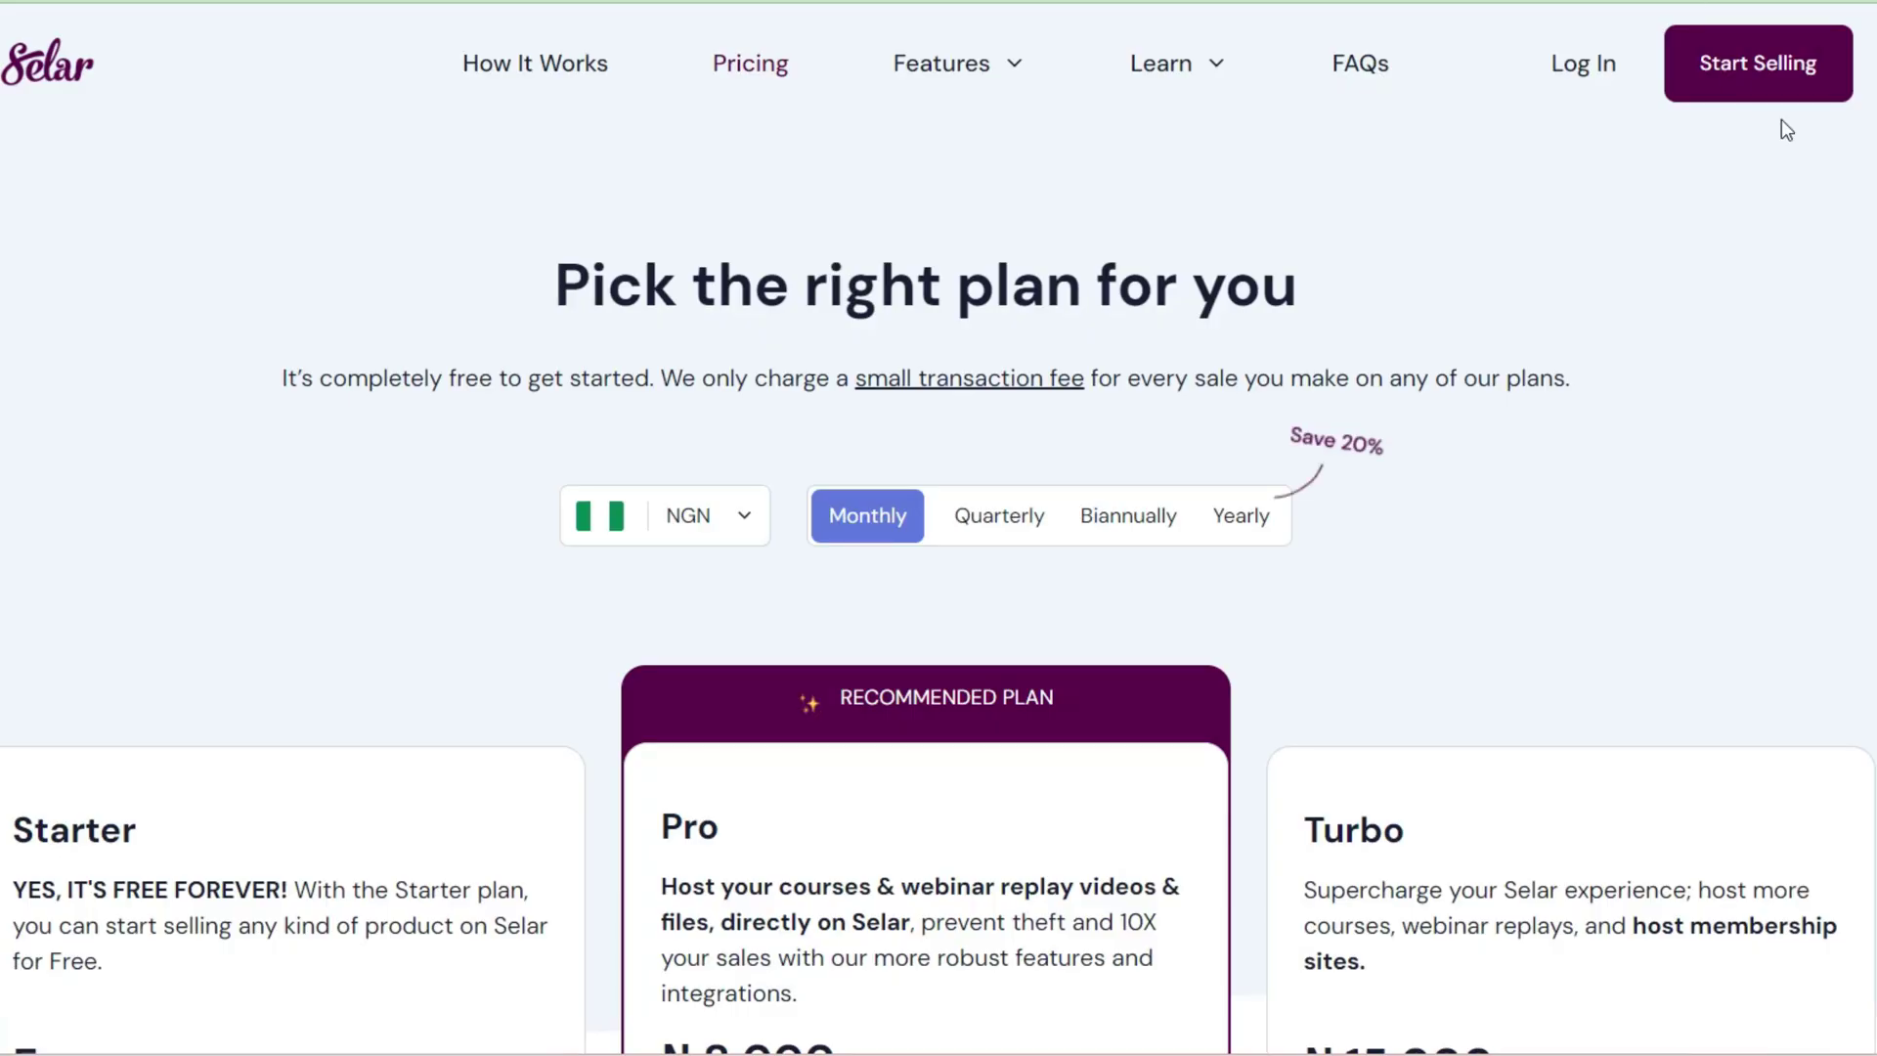
scroll(939, 528, down, 2)
scroll(938, 528, down, 5)
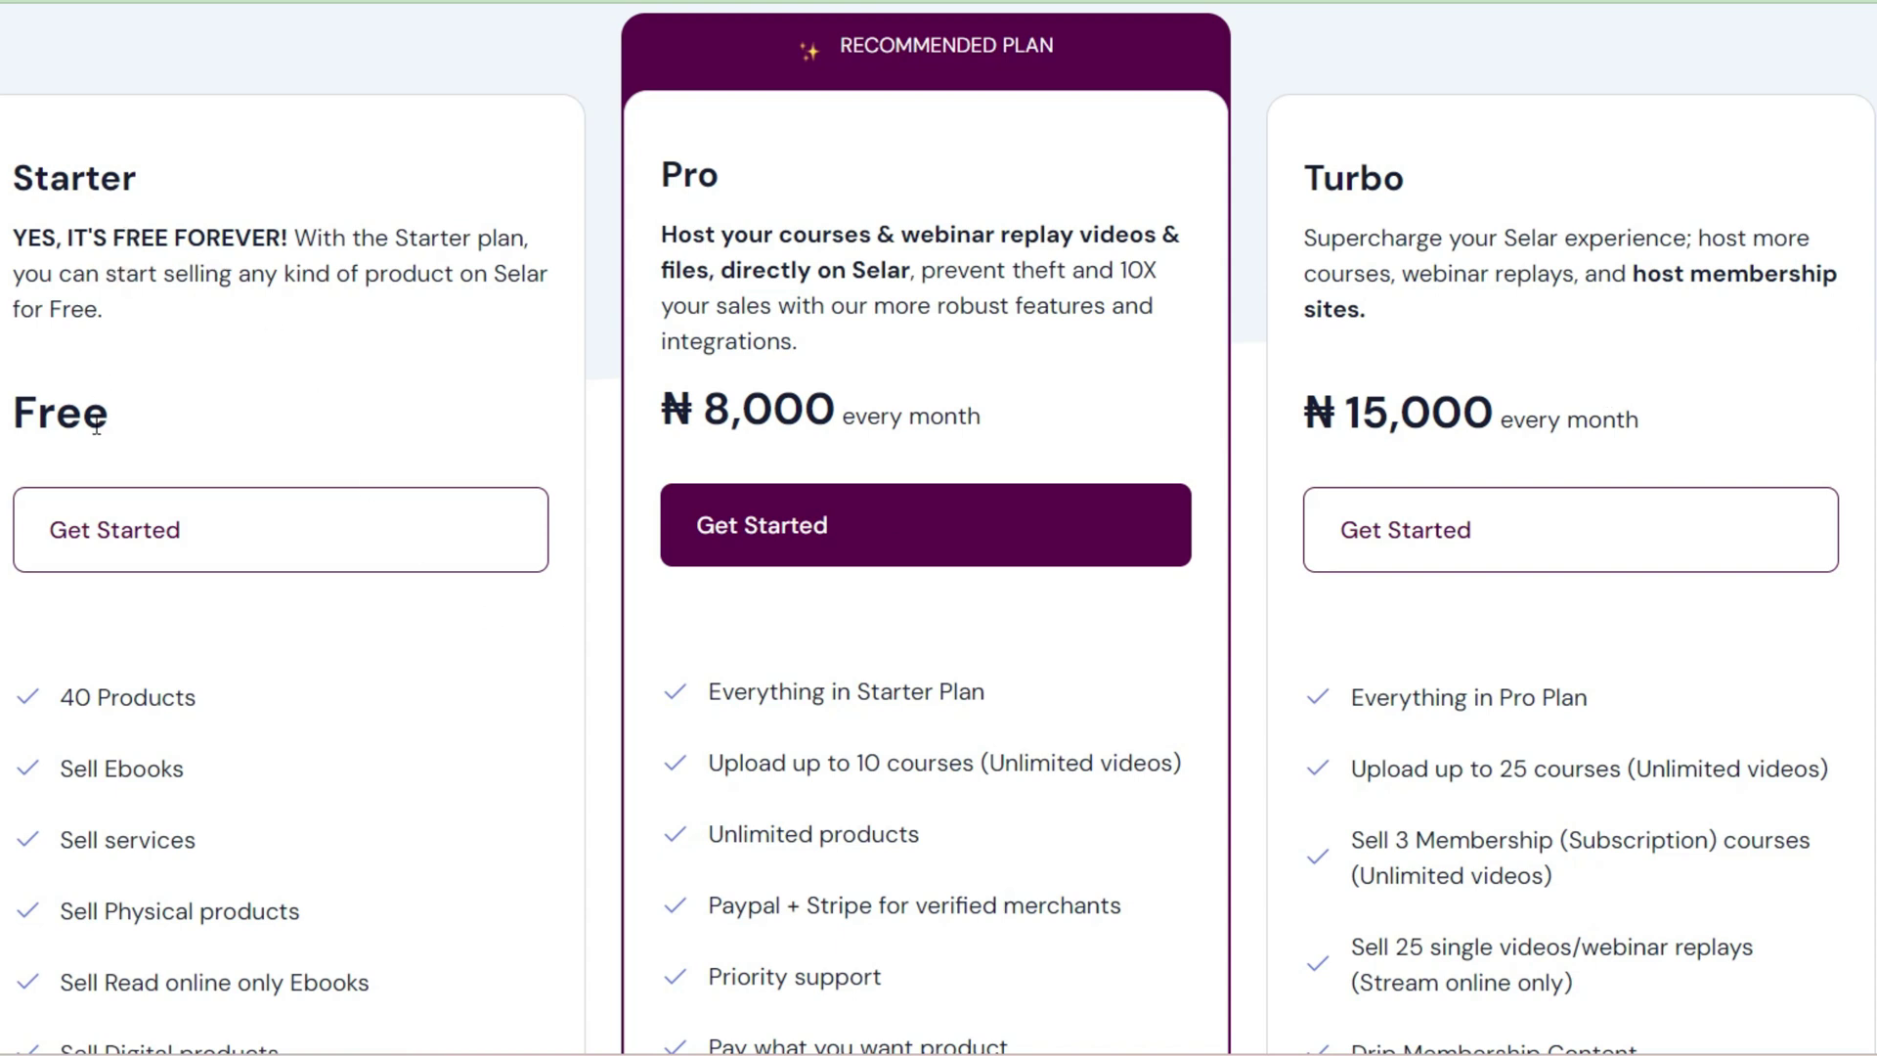
scroll(328, 402, down, 3)
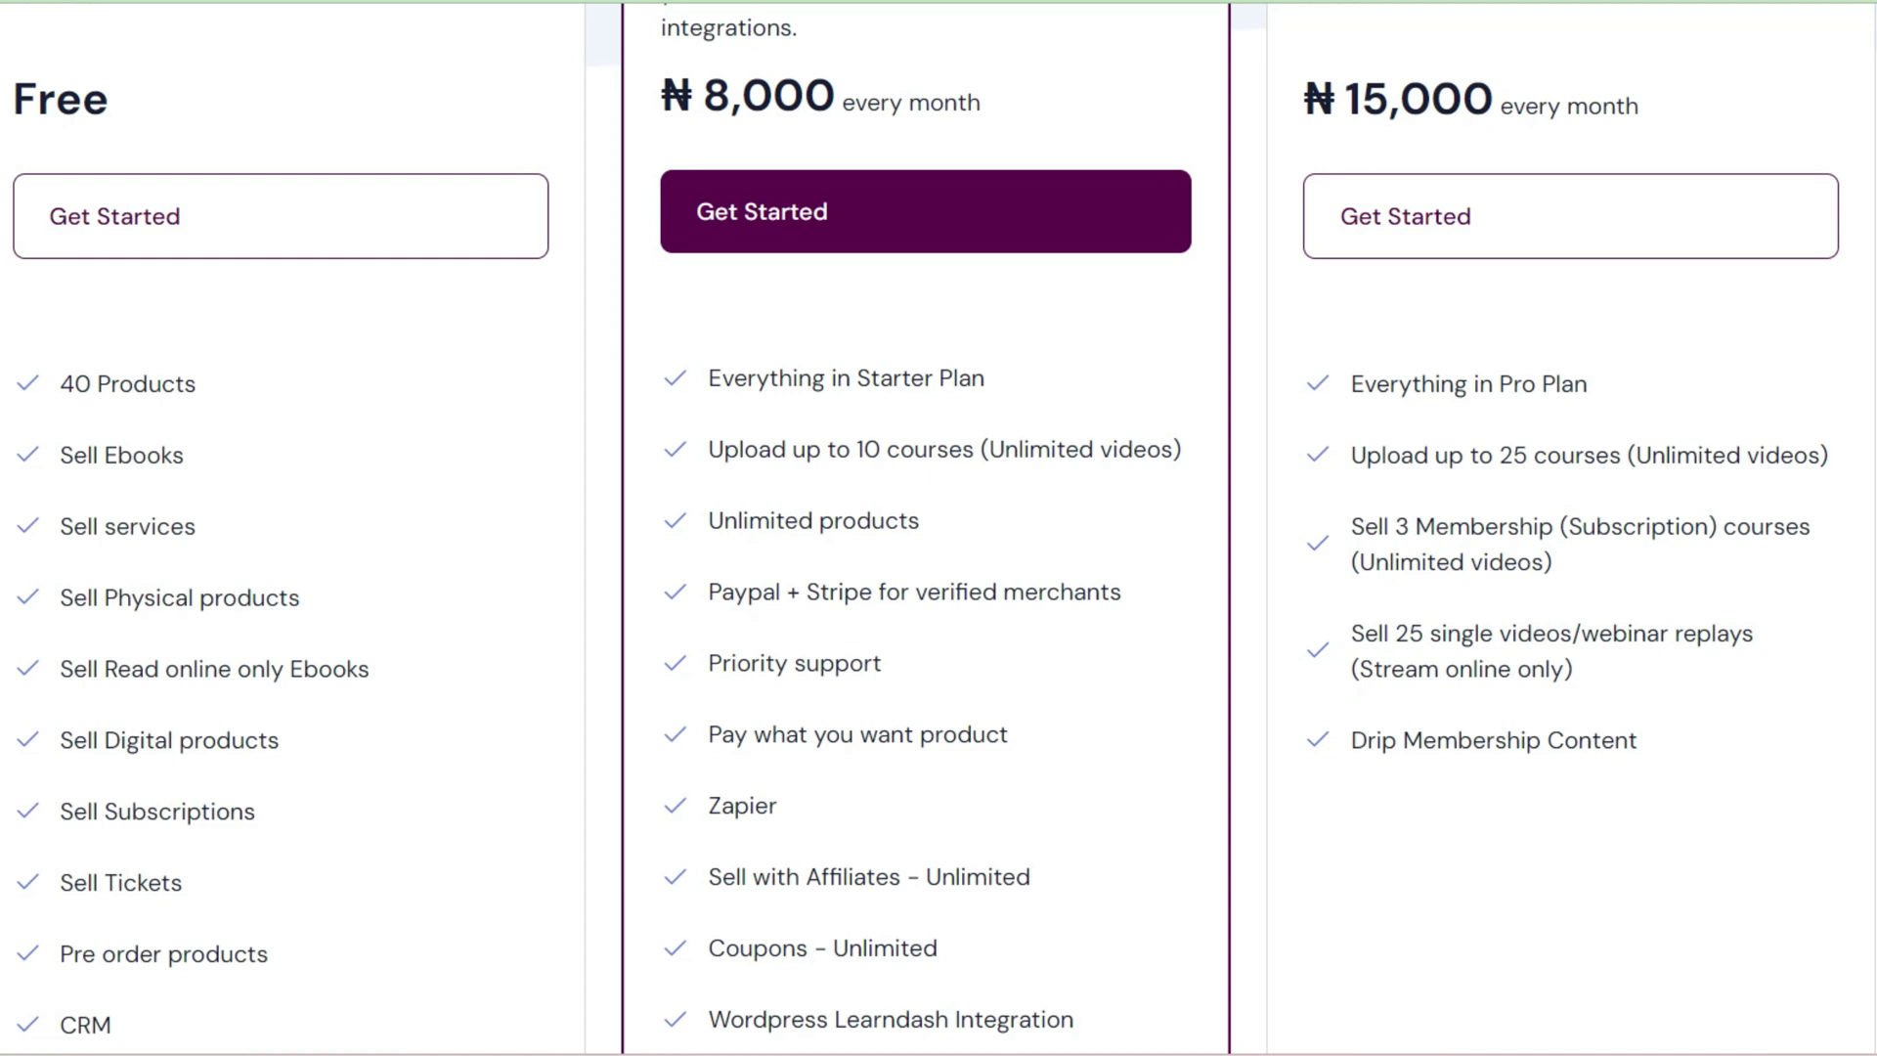
scroll(939, 528, down, 4)
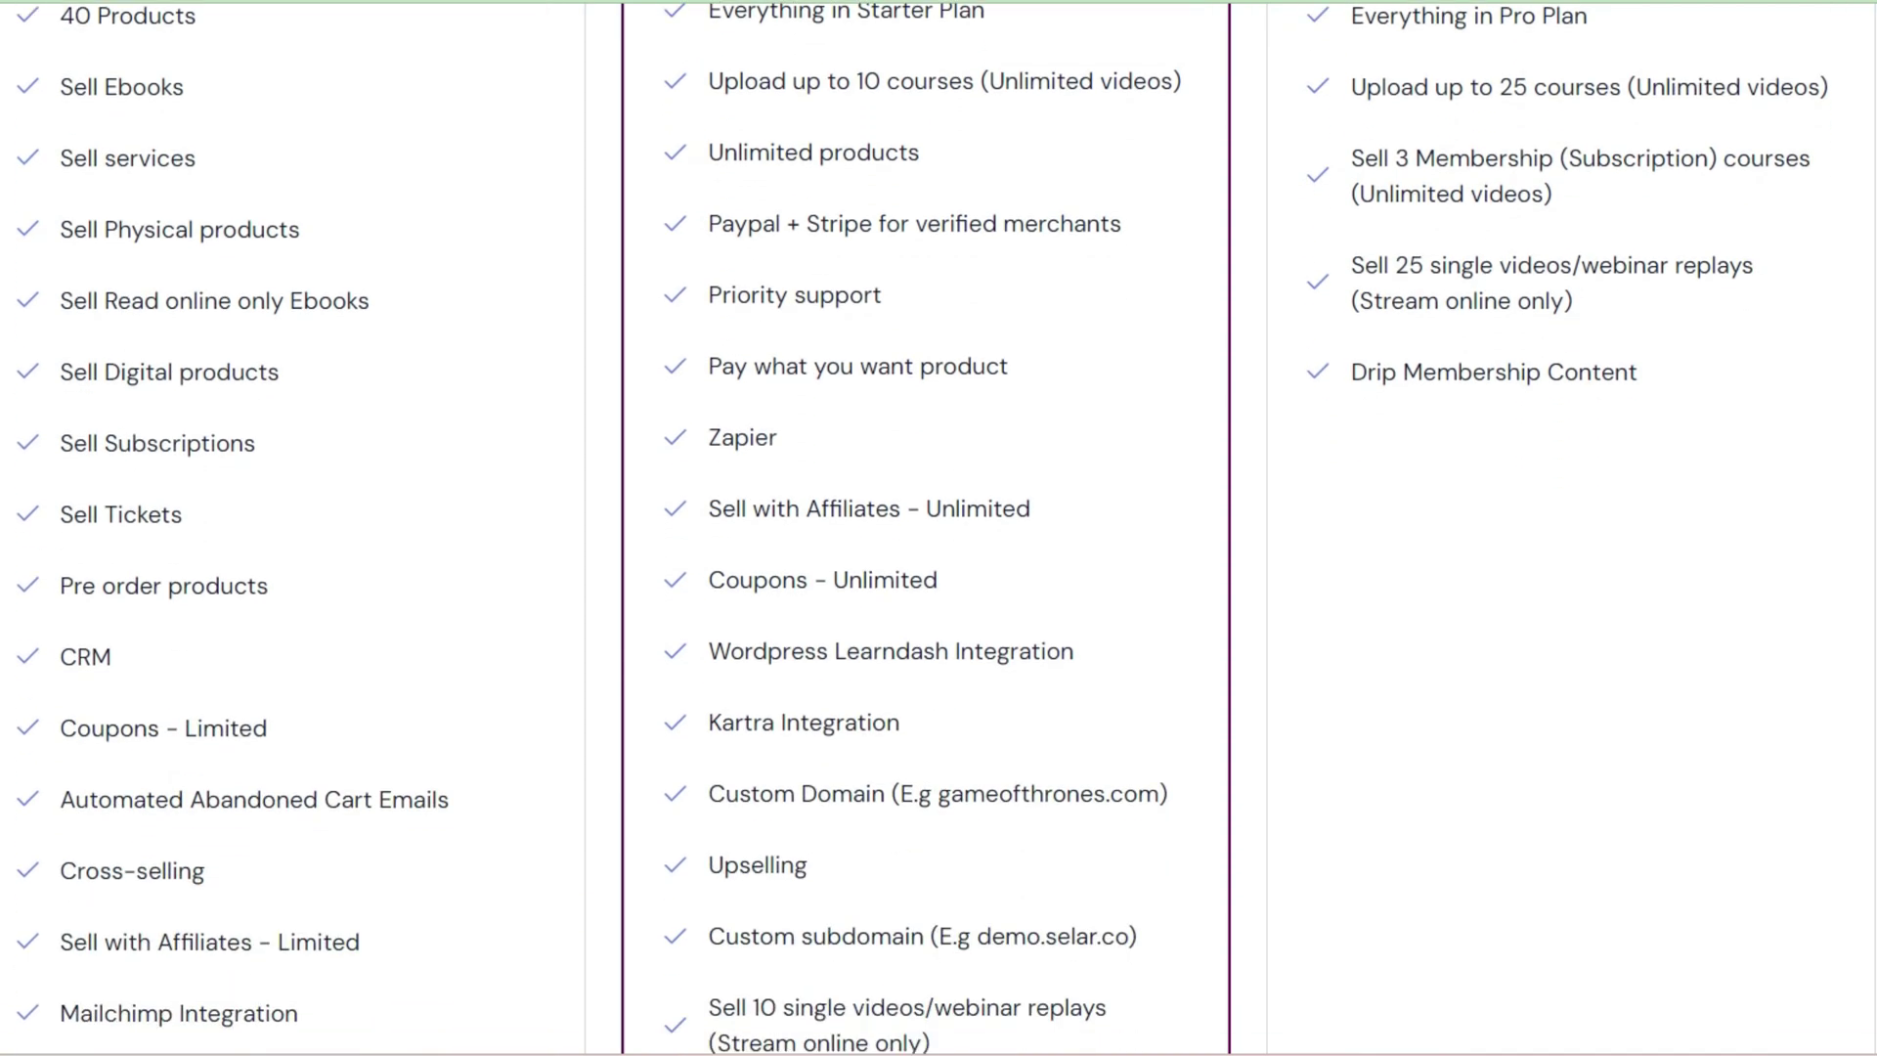
scroll(939, 528, down, 3)
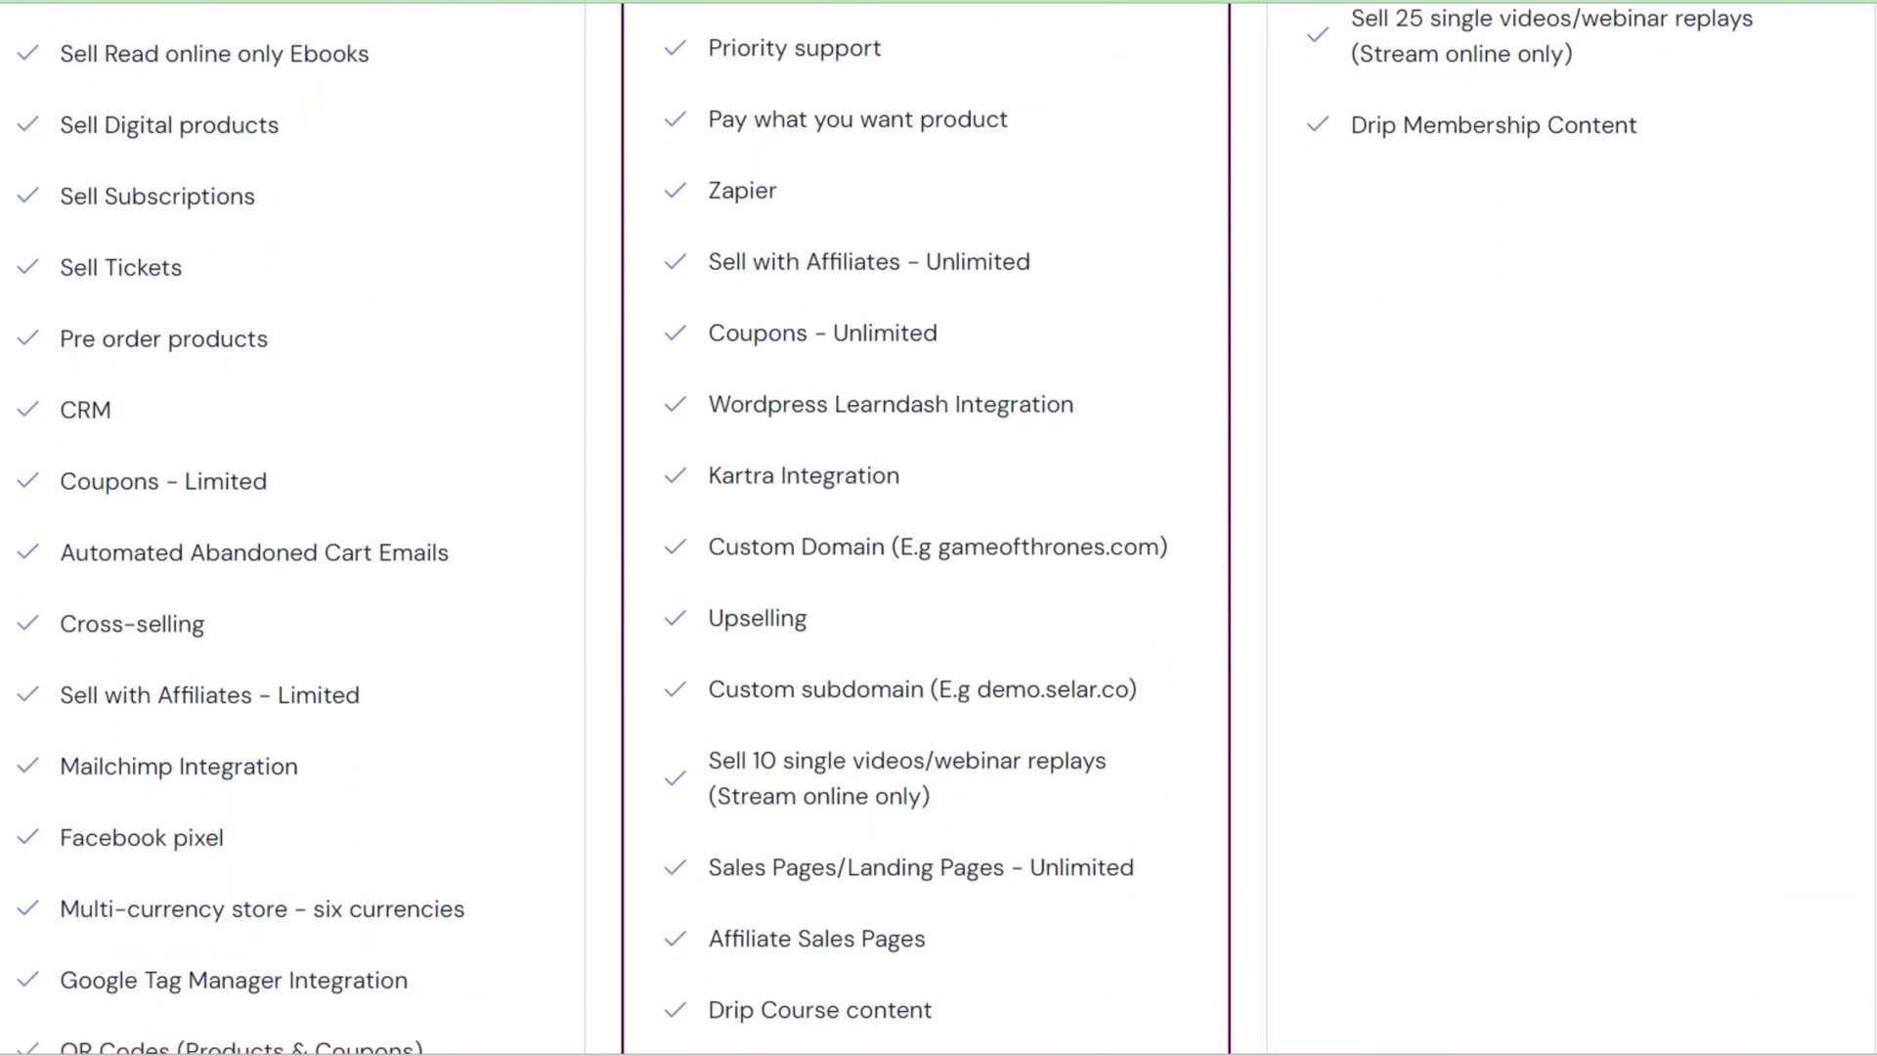
scroll(939, 528, down, 2)
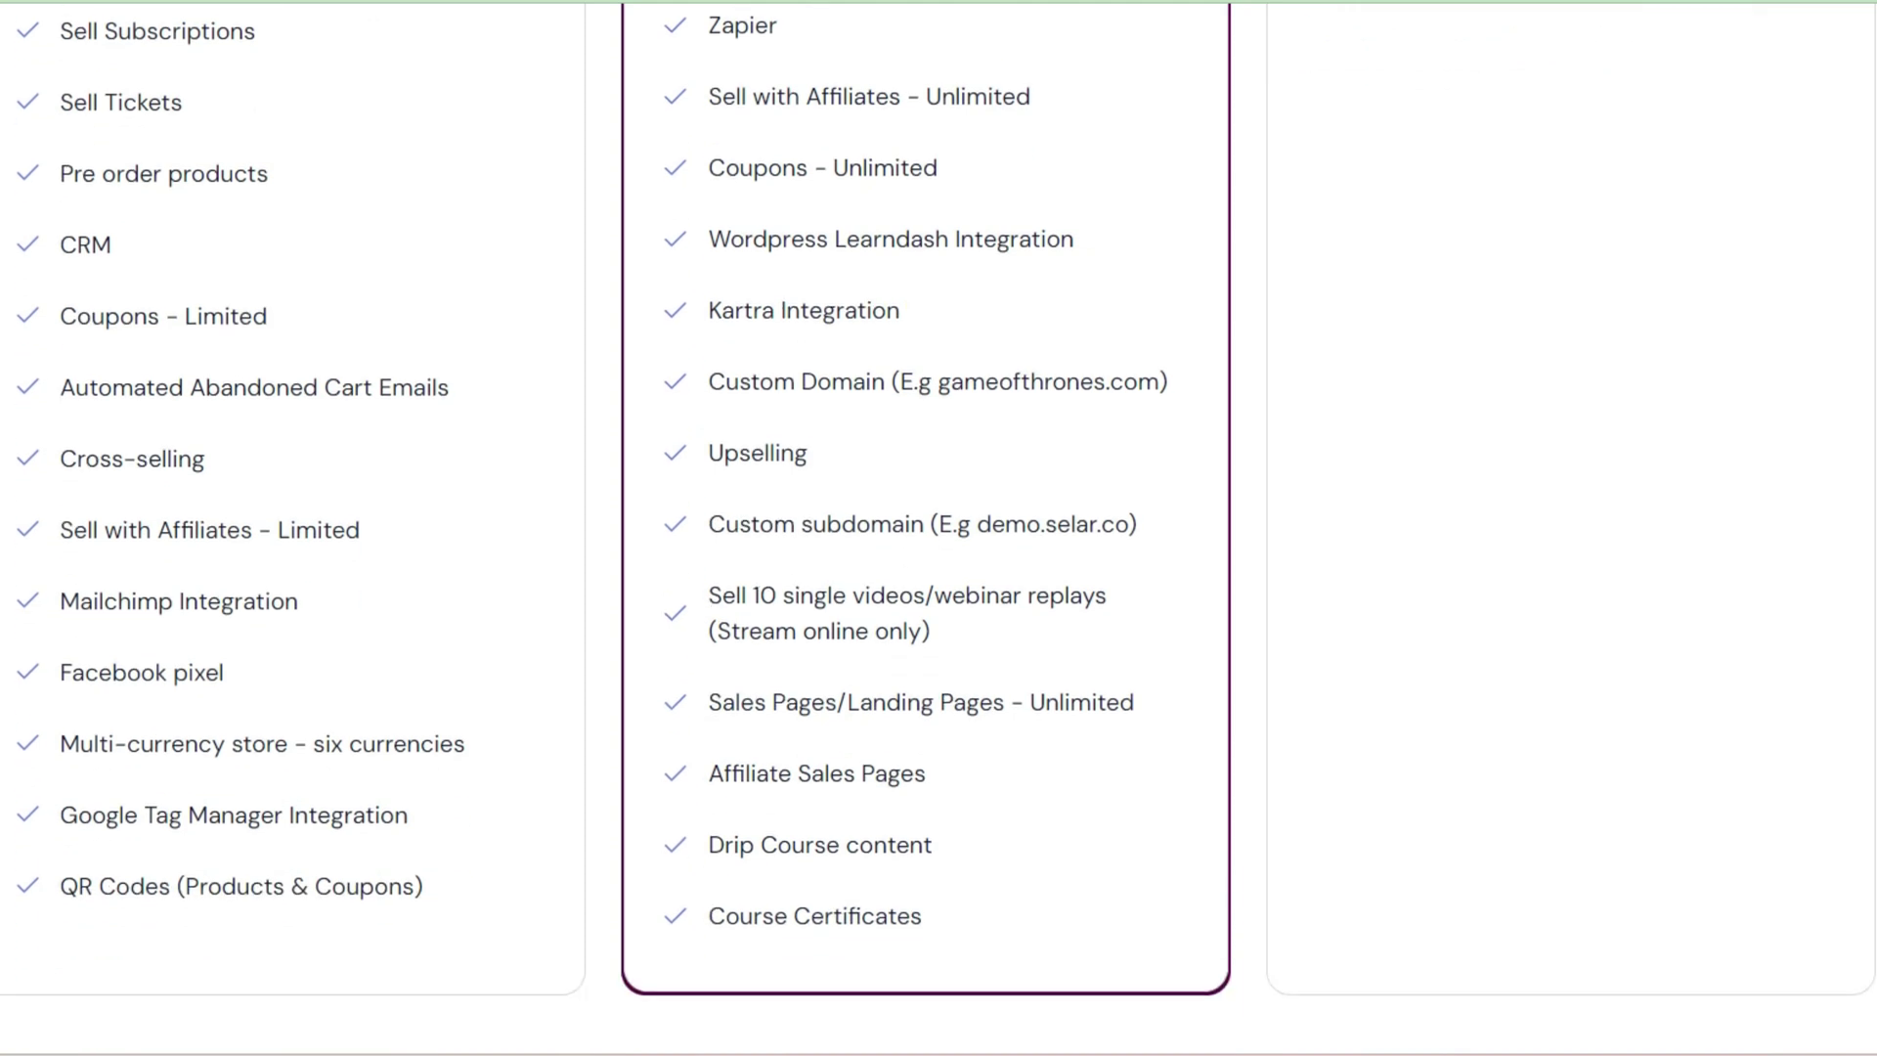
scroll(938, 528, up, 8)
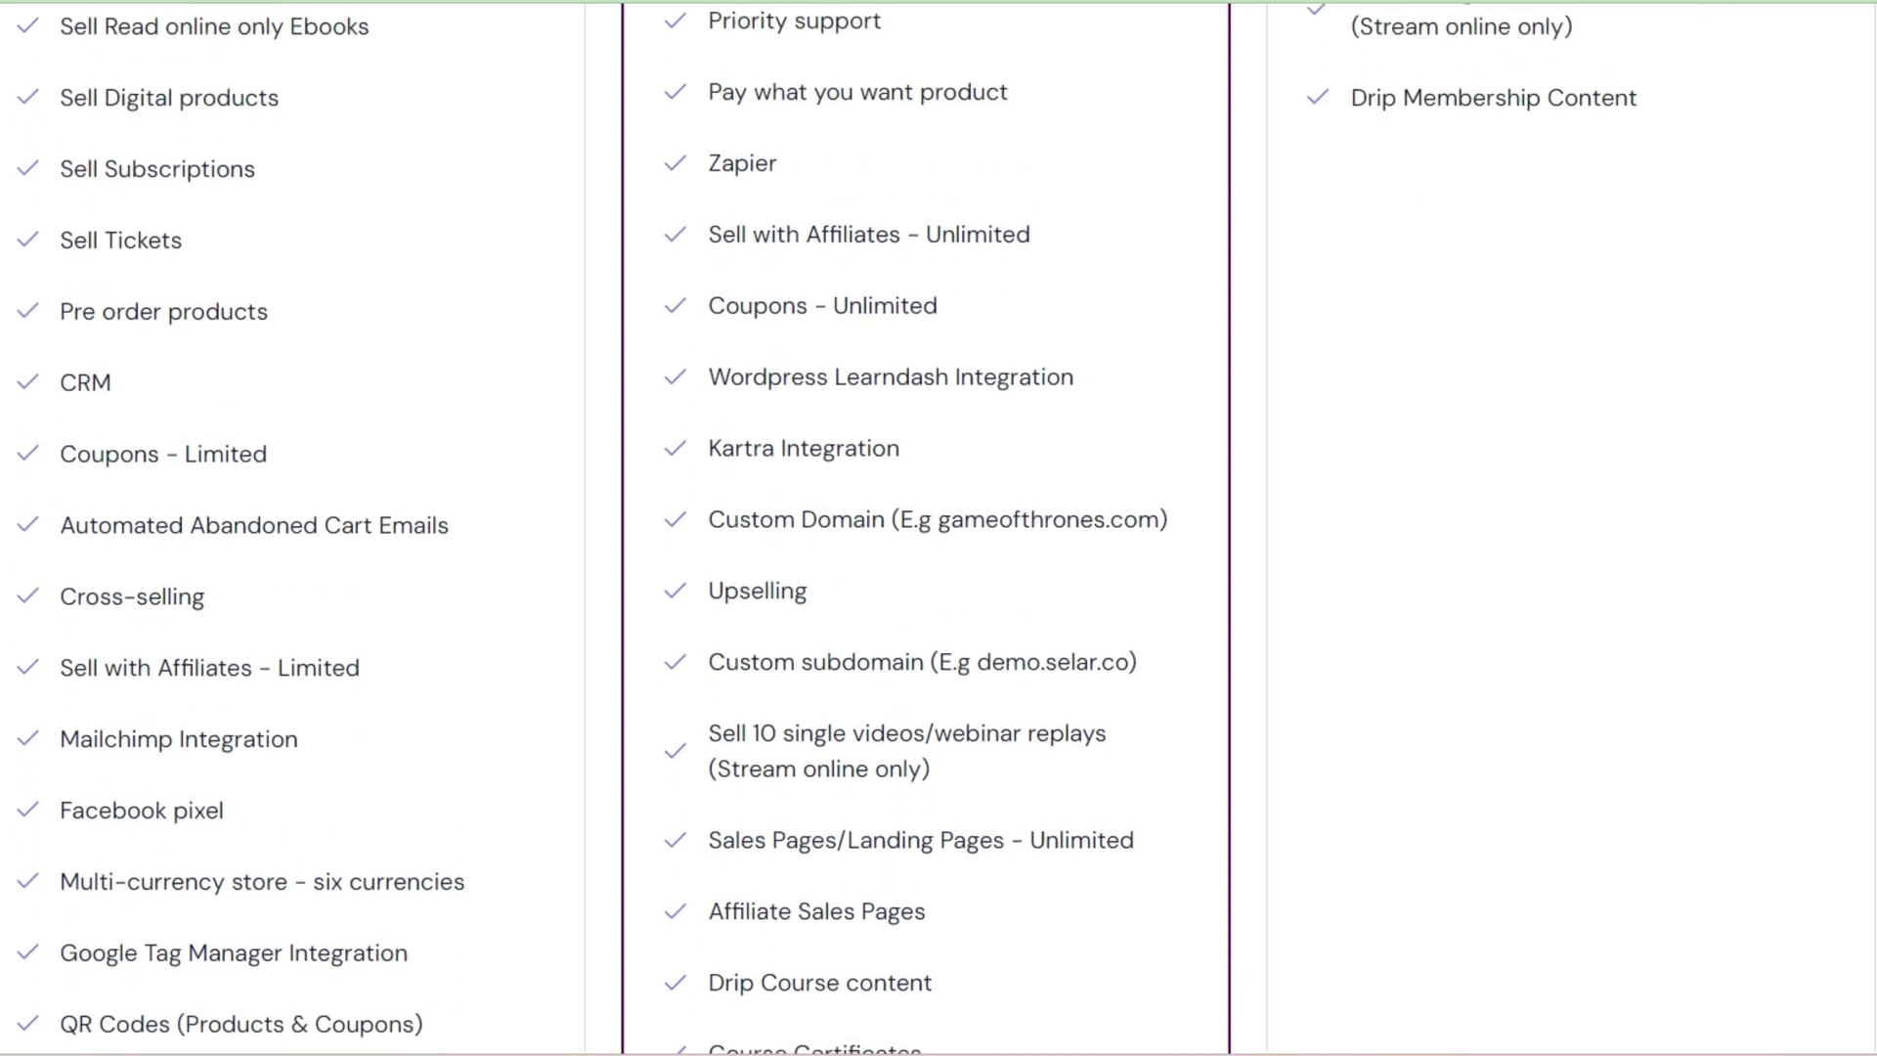
scroll(1807, 241, up, 5)
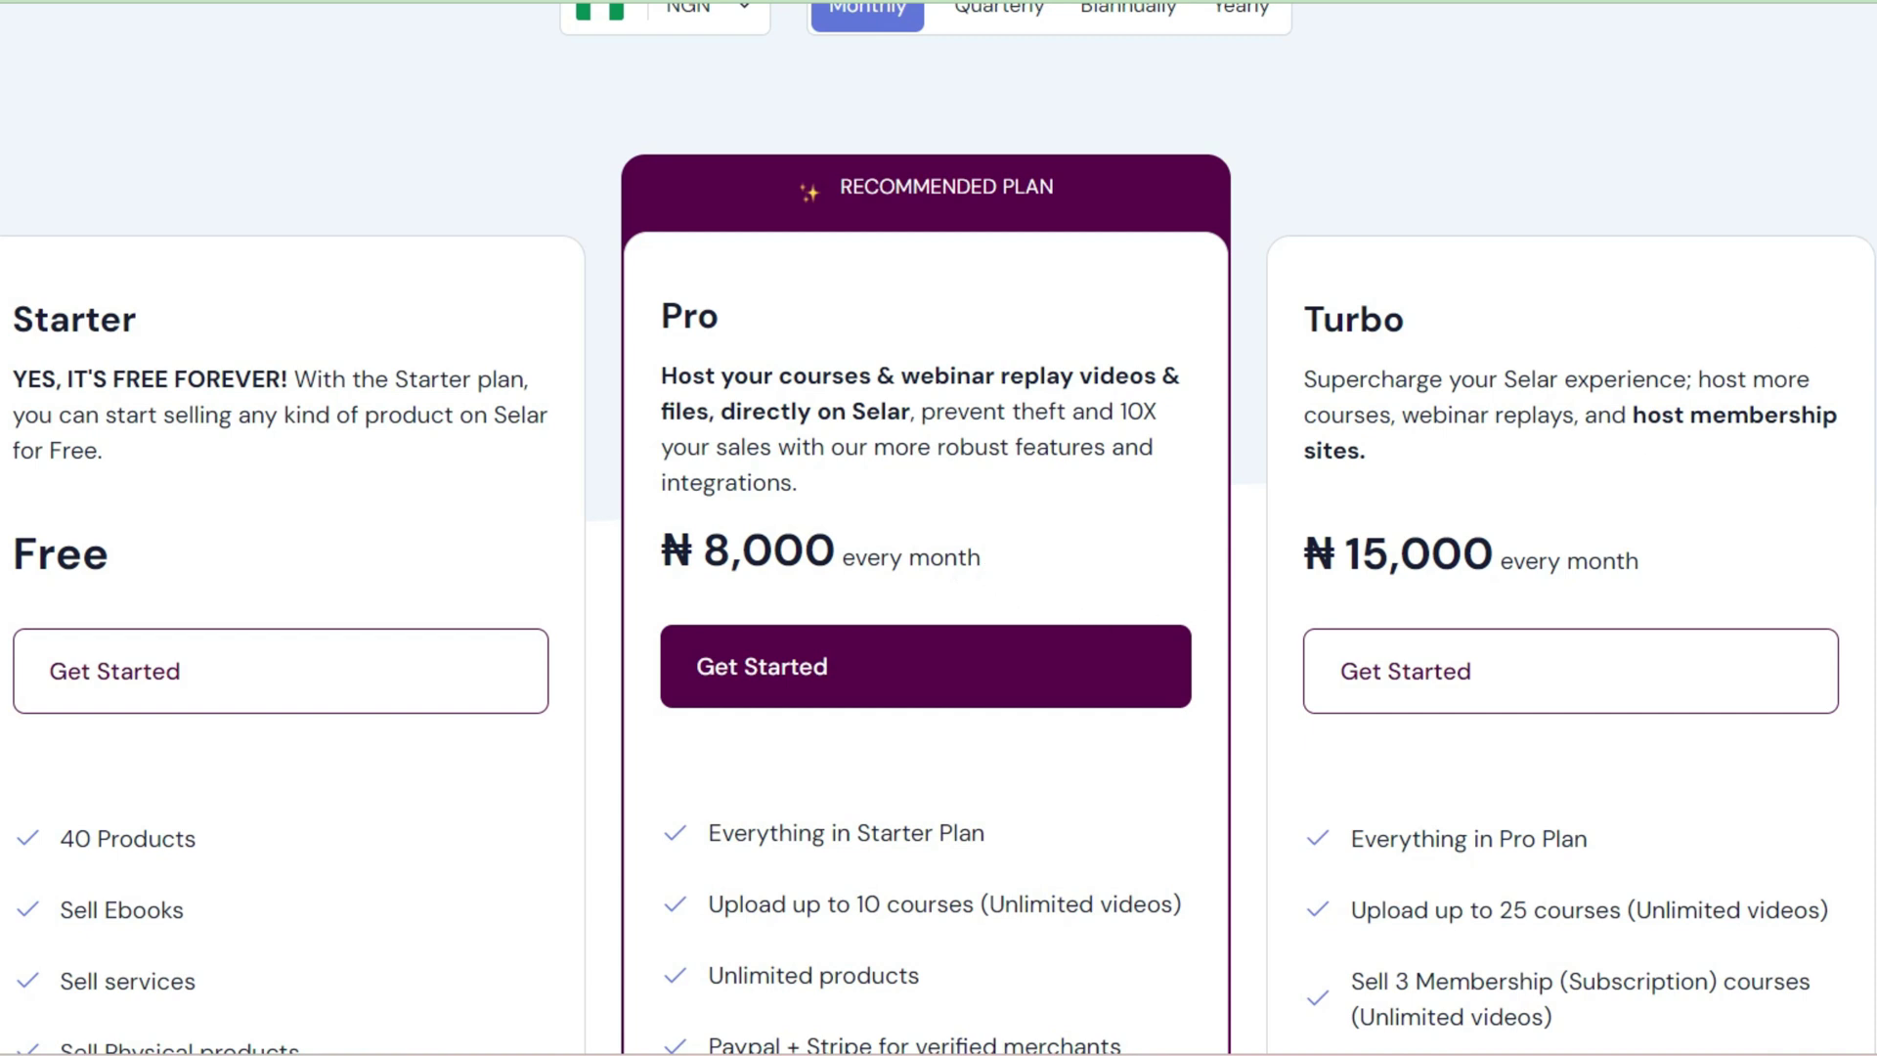
Step: Compare the monthly prices and main selling features of the three plans
scroll(938, 528, down, 1)
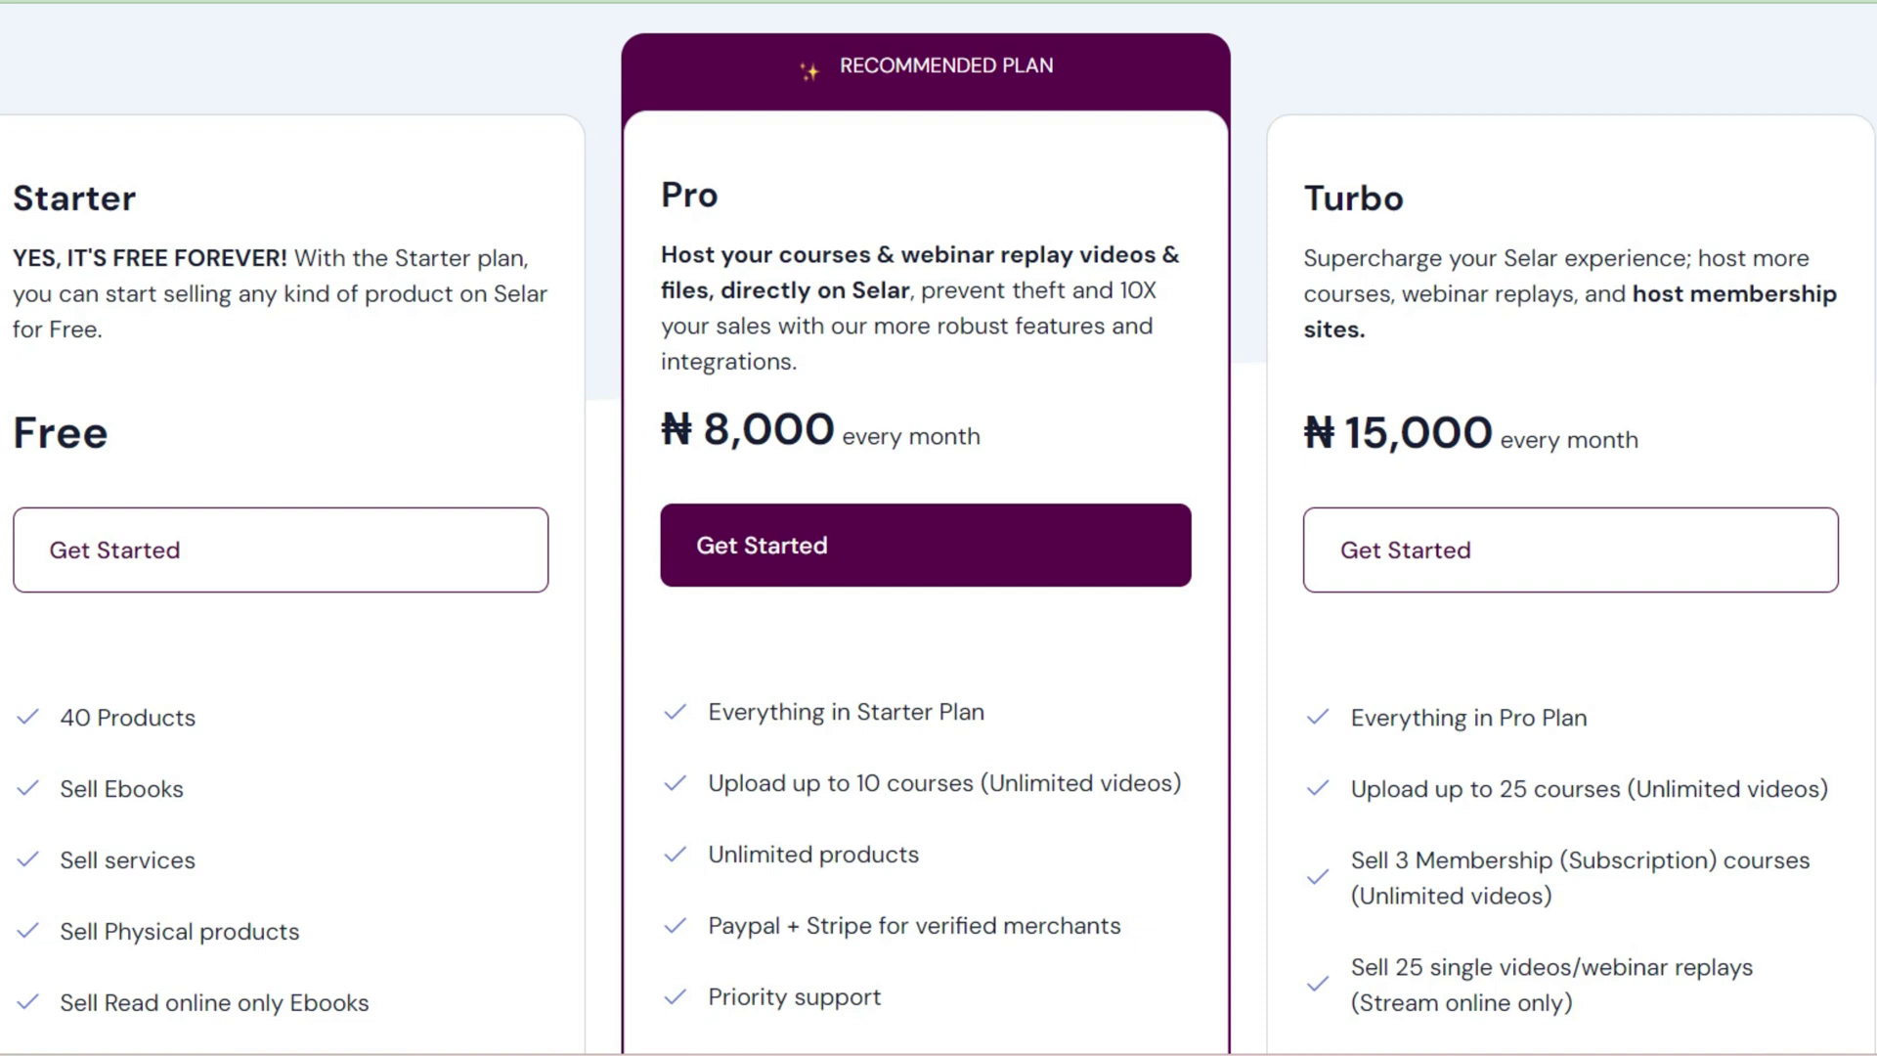
scroll(939, 528, down, 1)
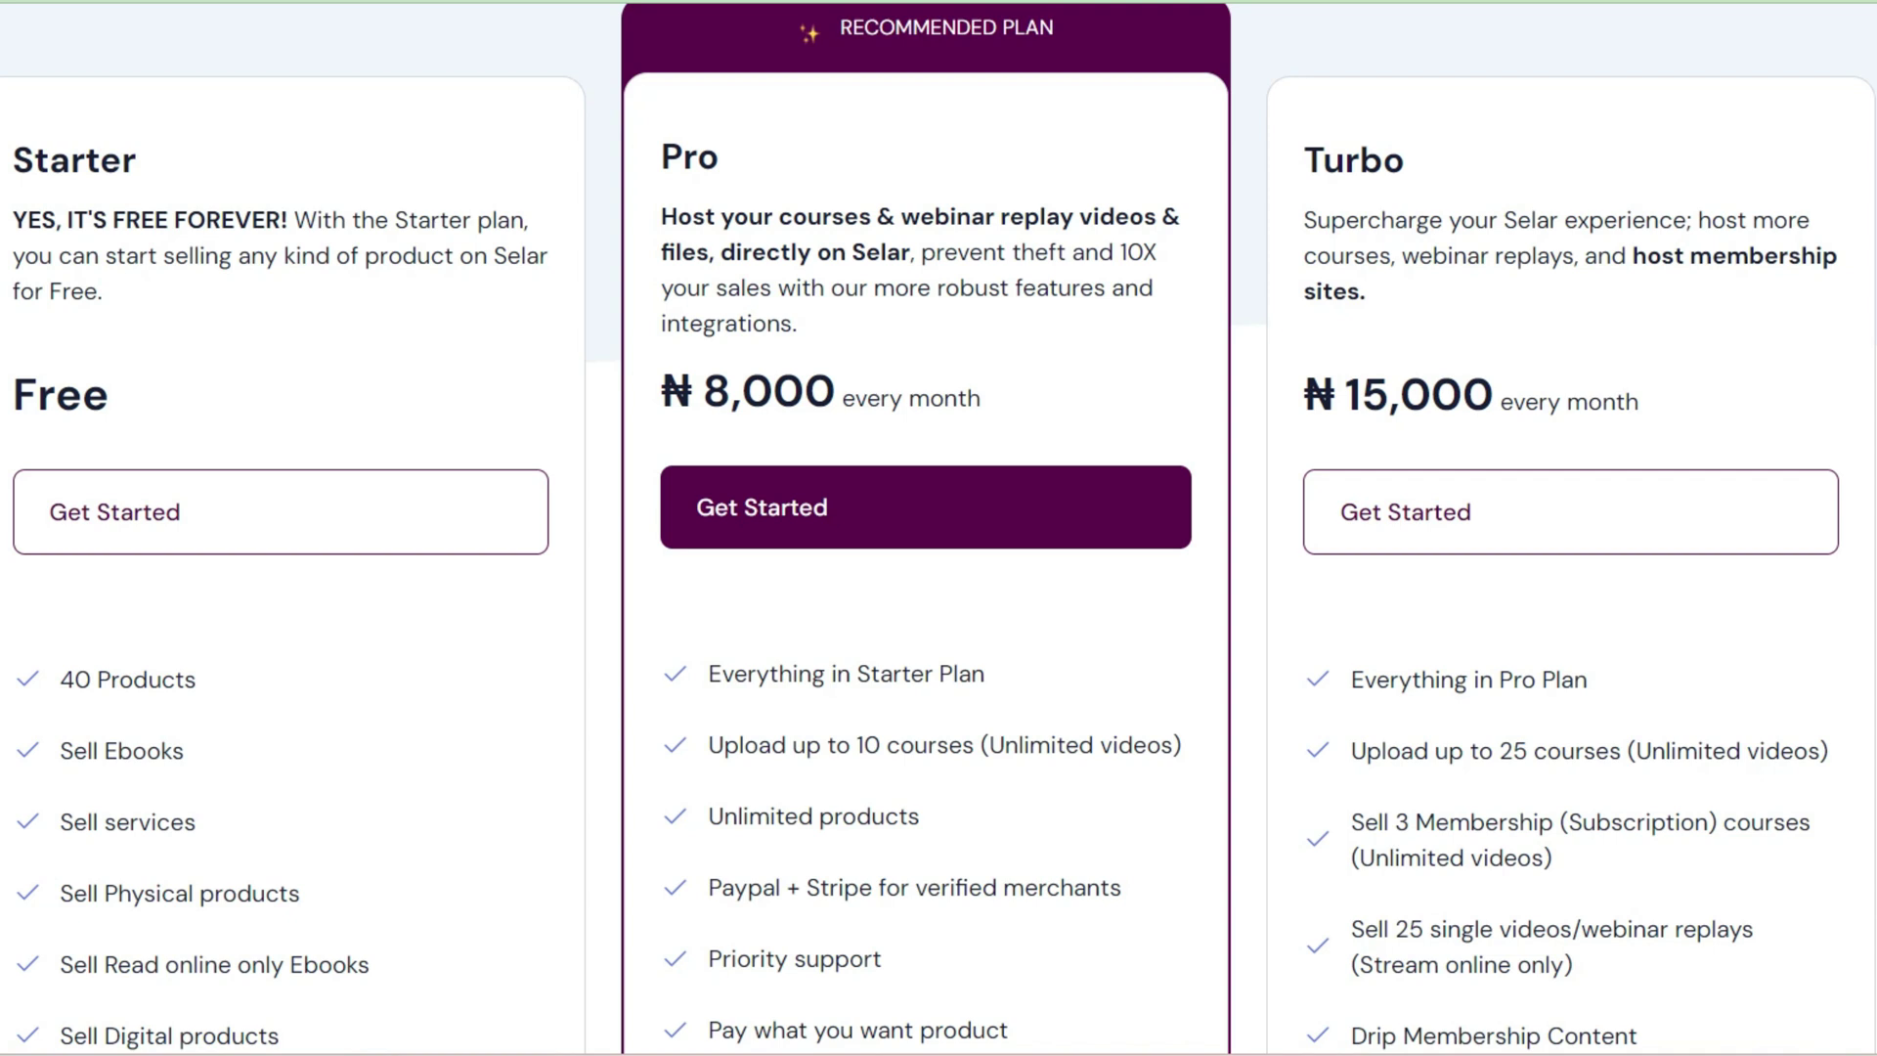
scroll(939, 528, down, 3)
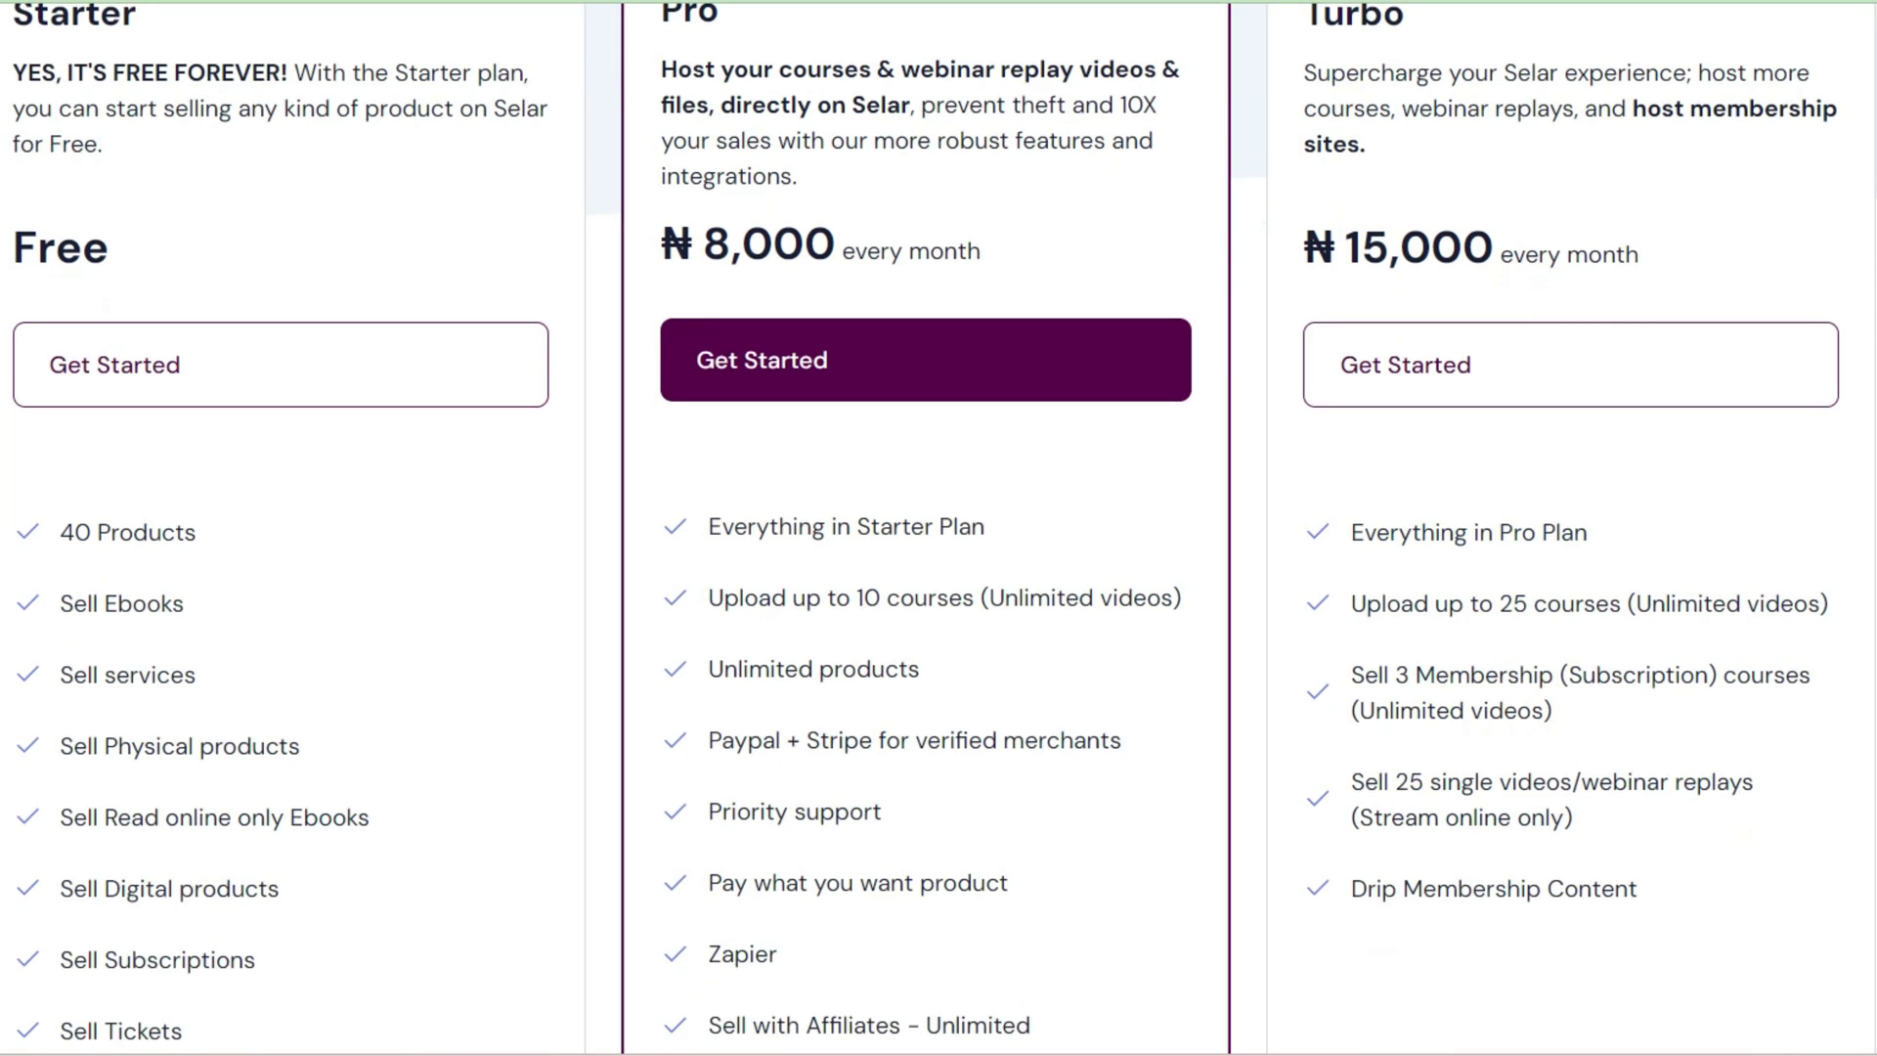
scroll(938, 528, up, 4)
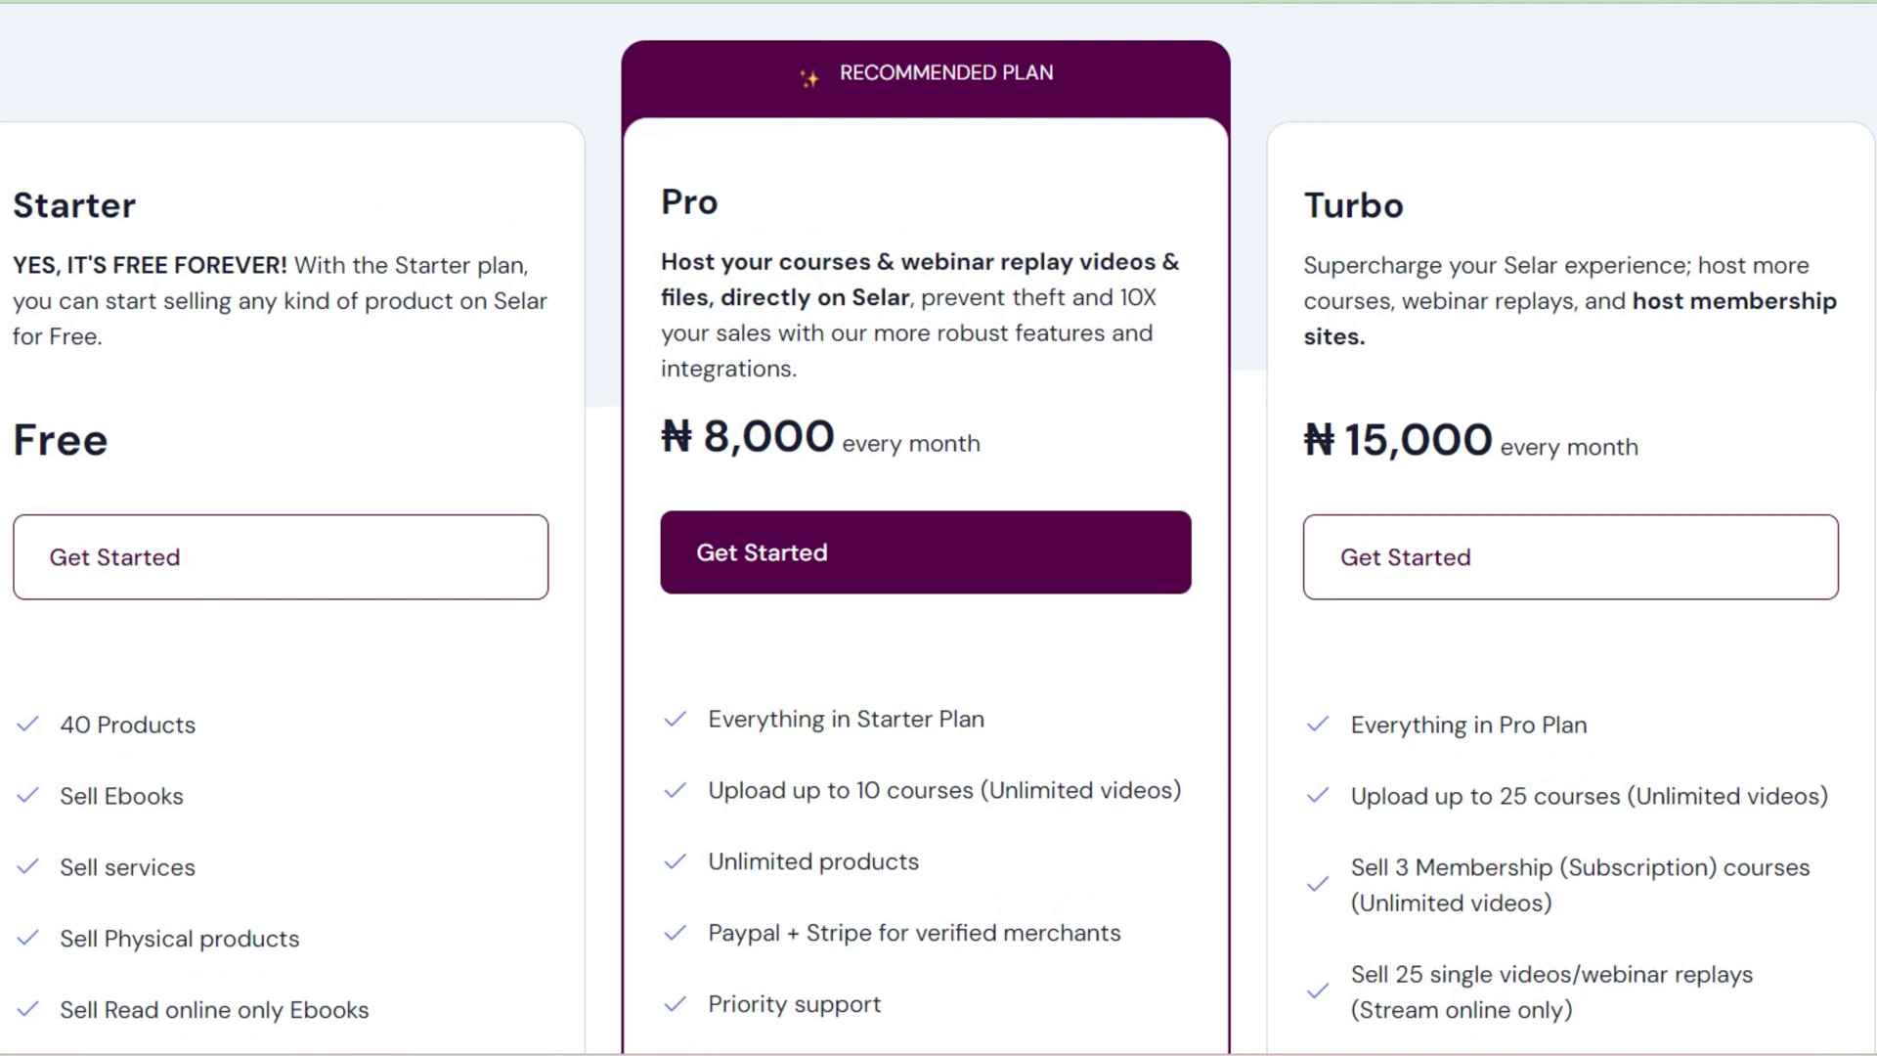
scroll(938, 528, down, 1)
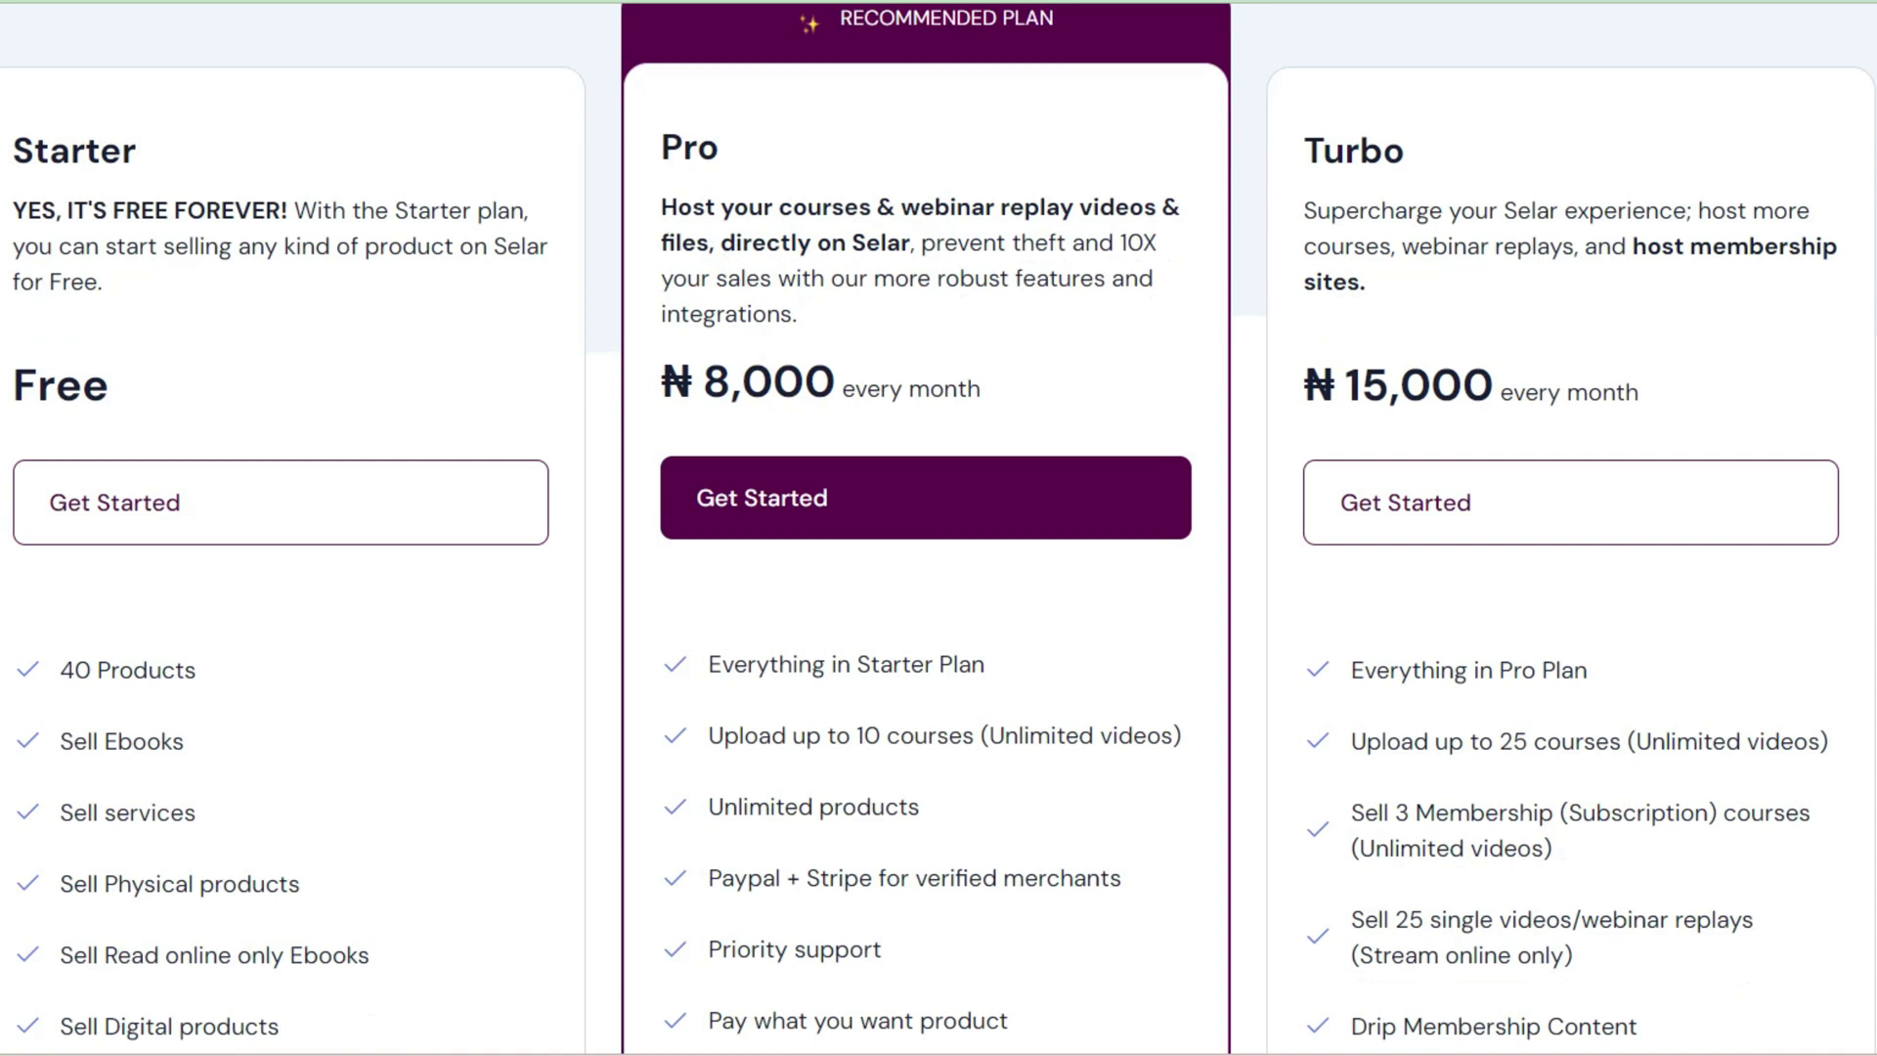
scroll(939, 528, down, 2)
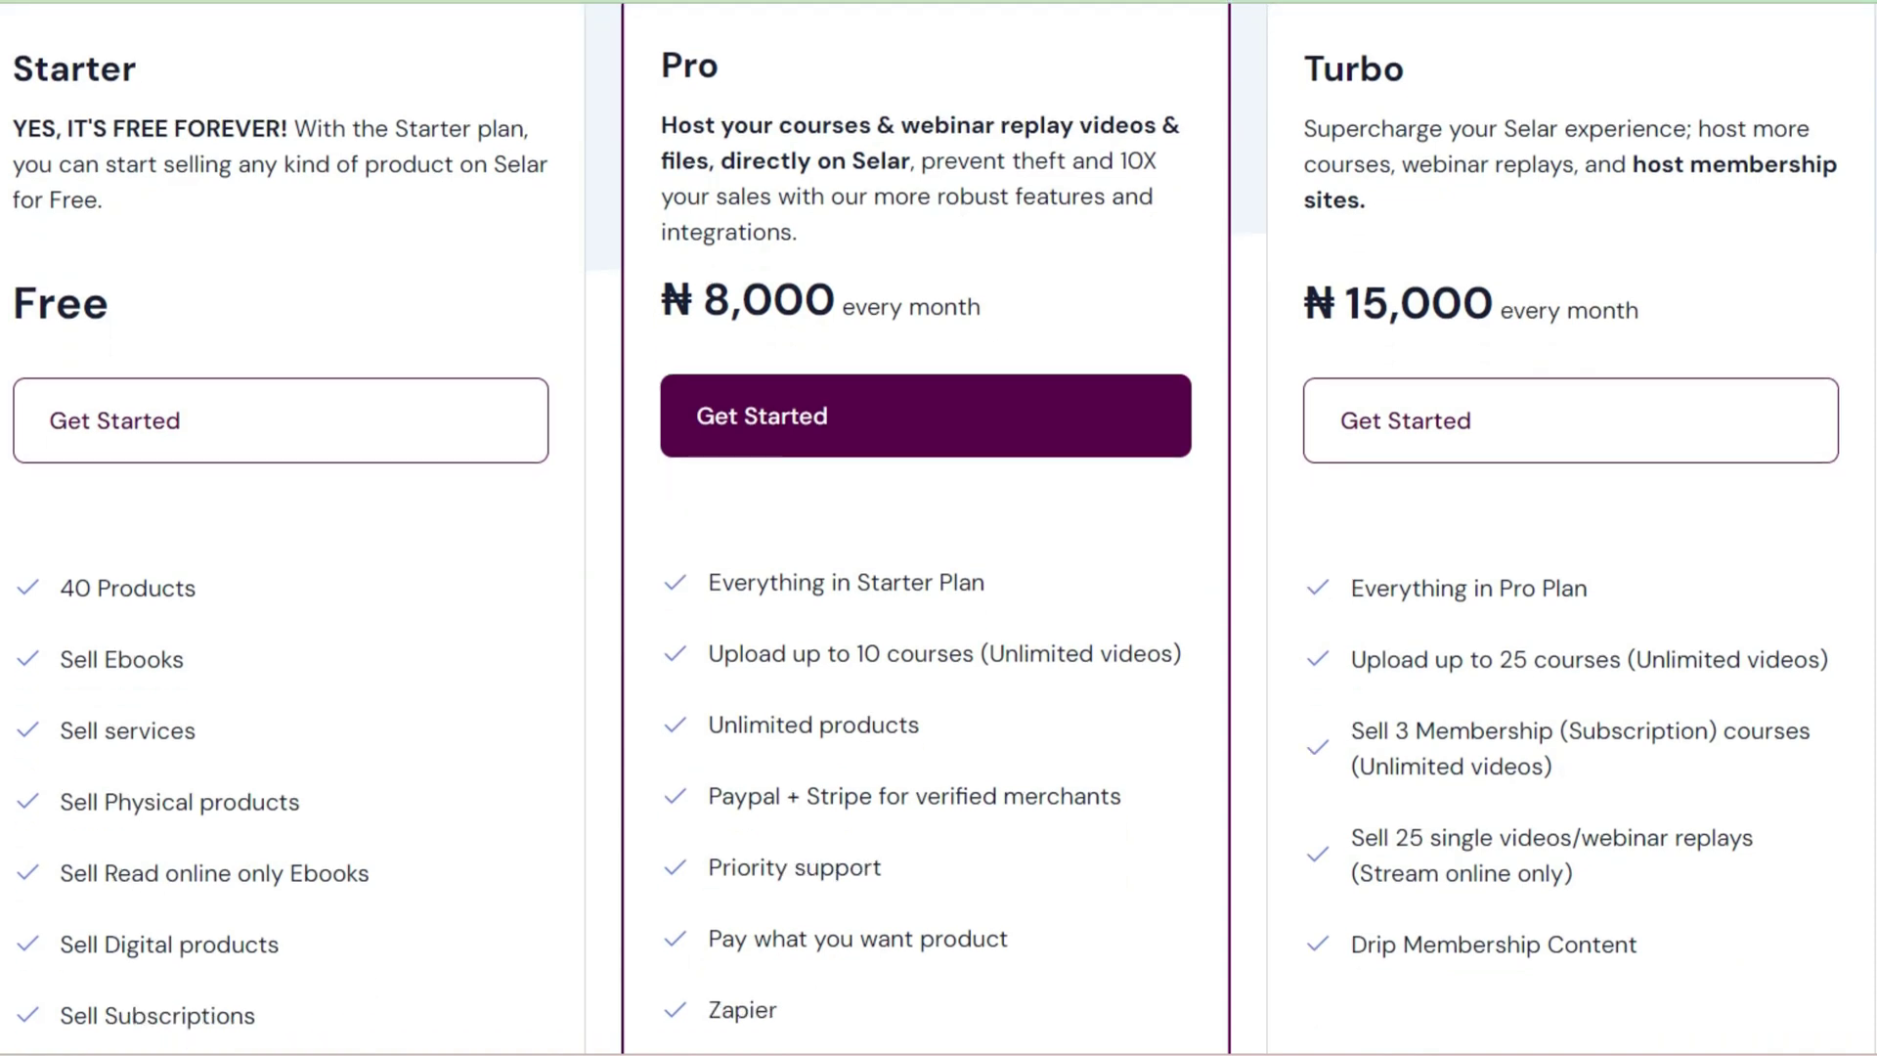
scroll(1063, 614, down, 3)
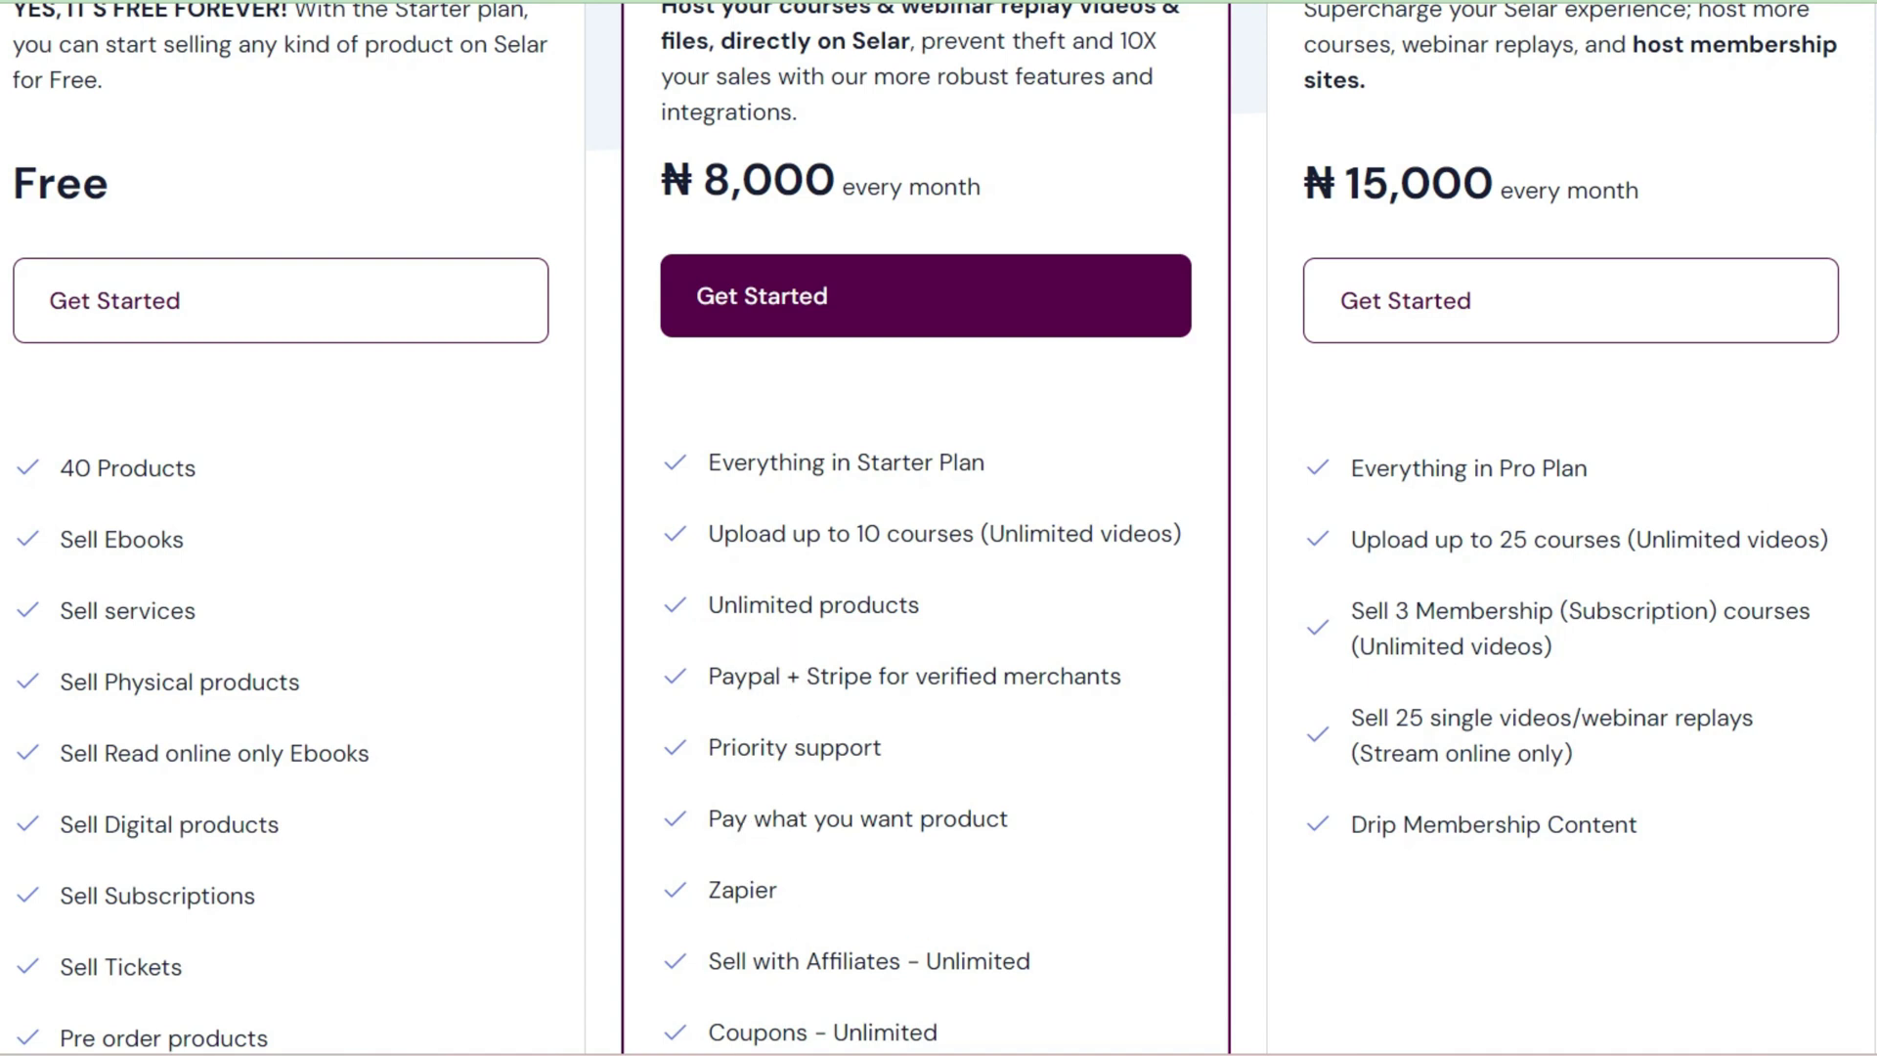
scroll(1218, 329, up, 1)
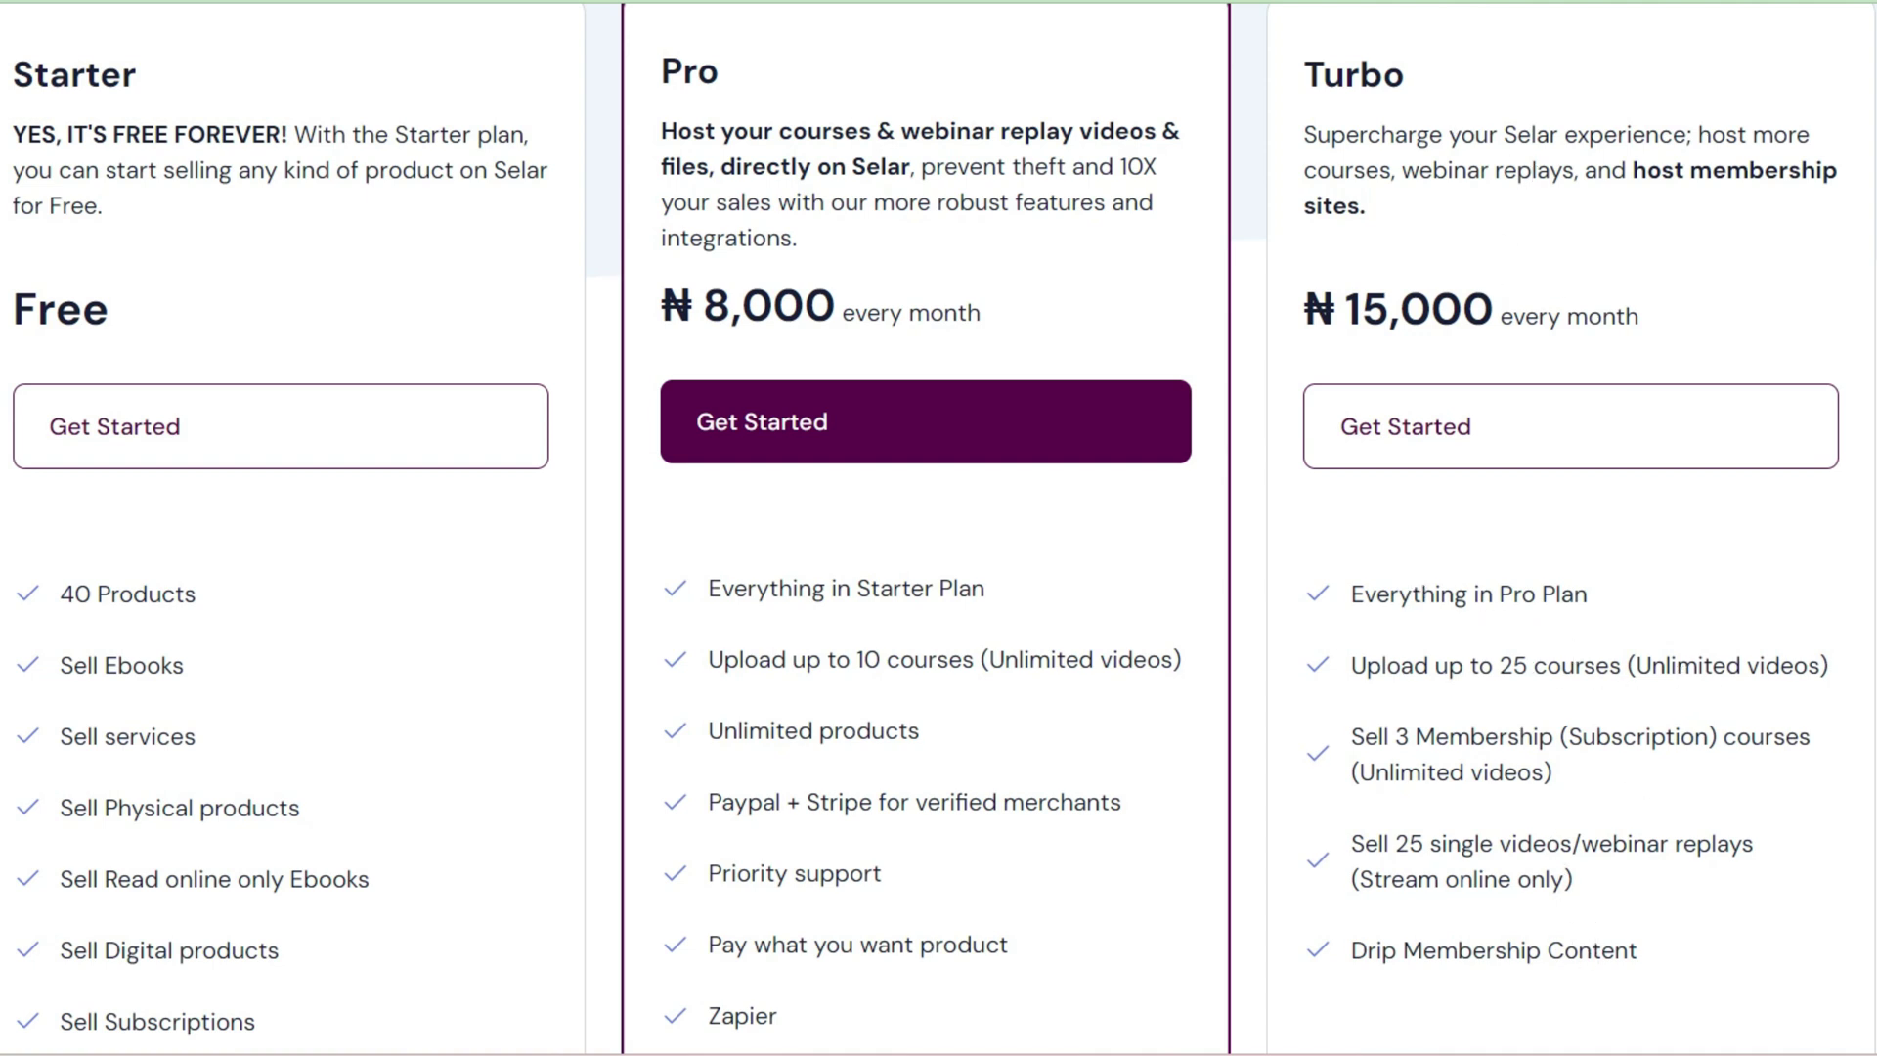
scroll(939, 528, up, 5)
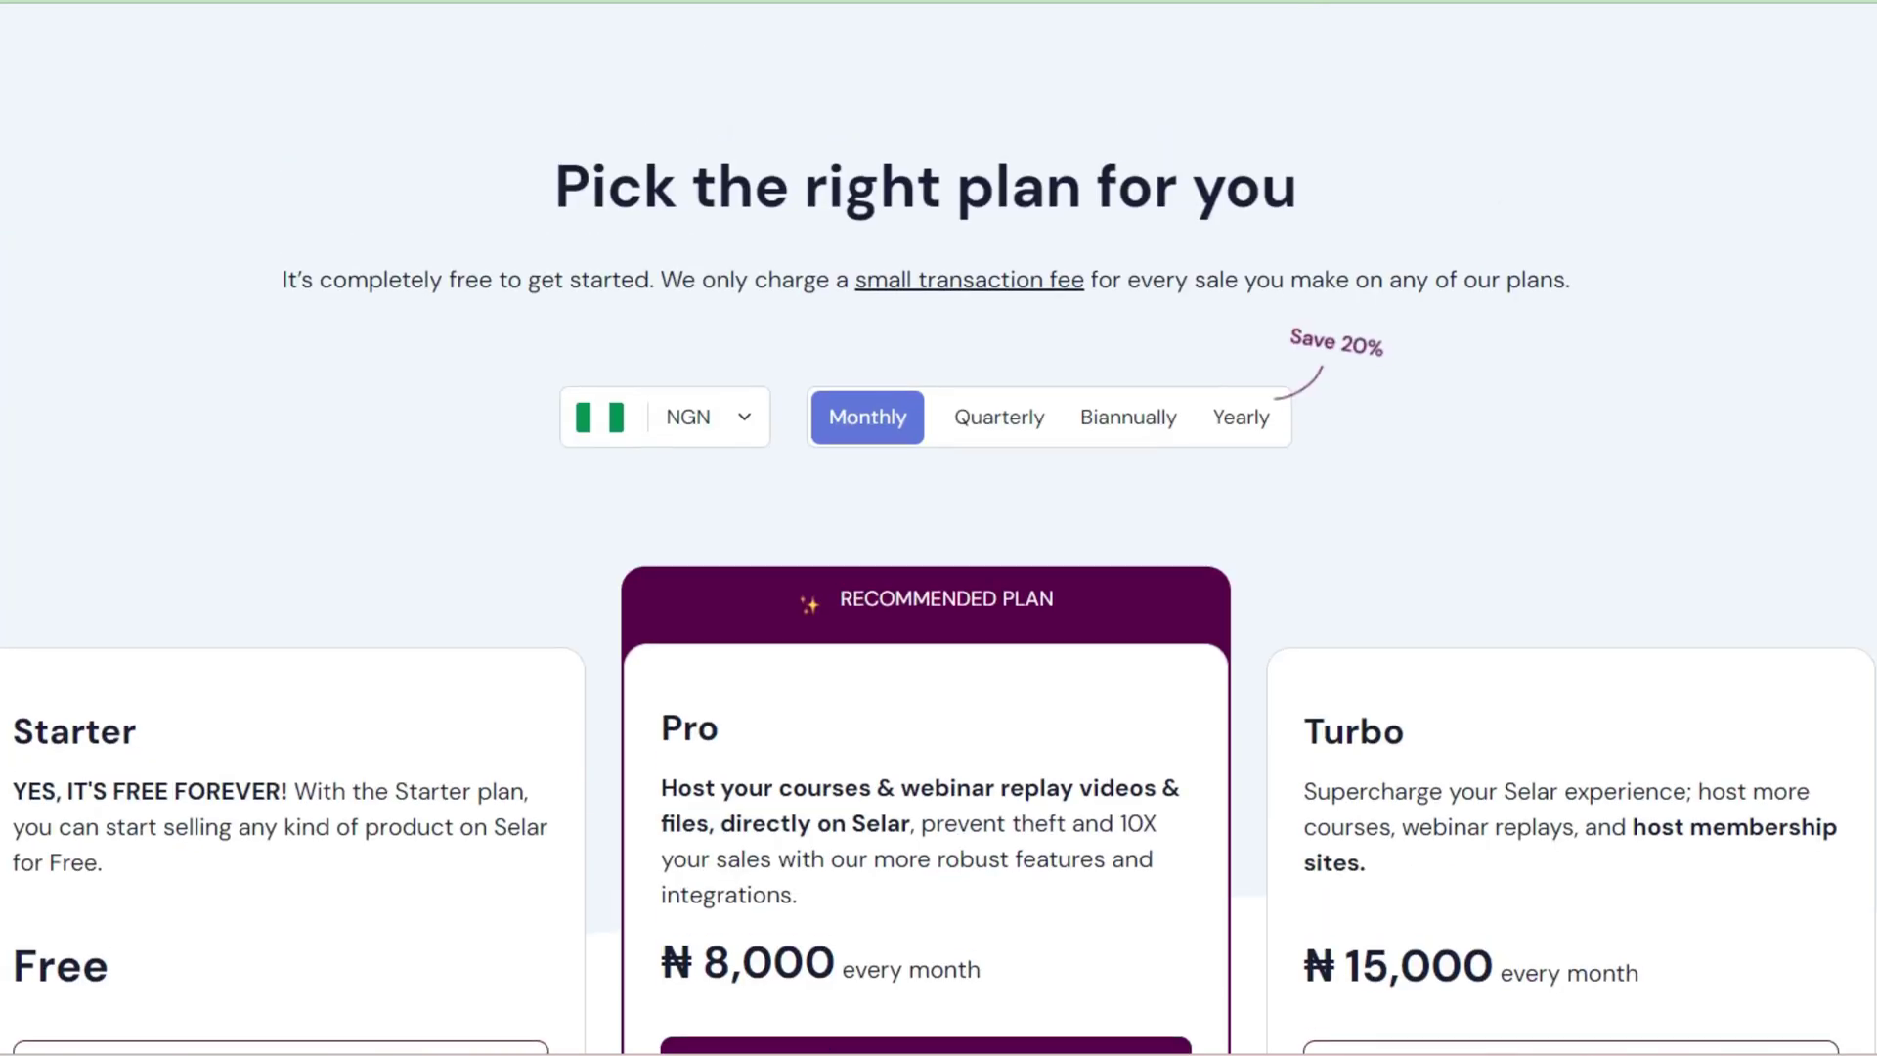
scroll(939, 528, up, 1)
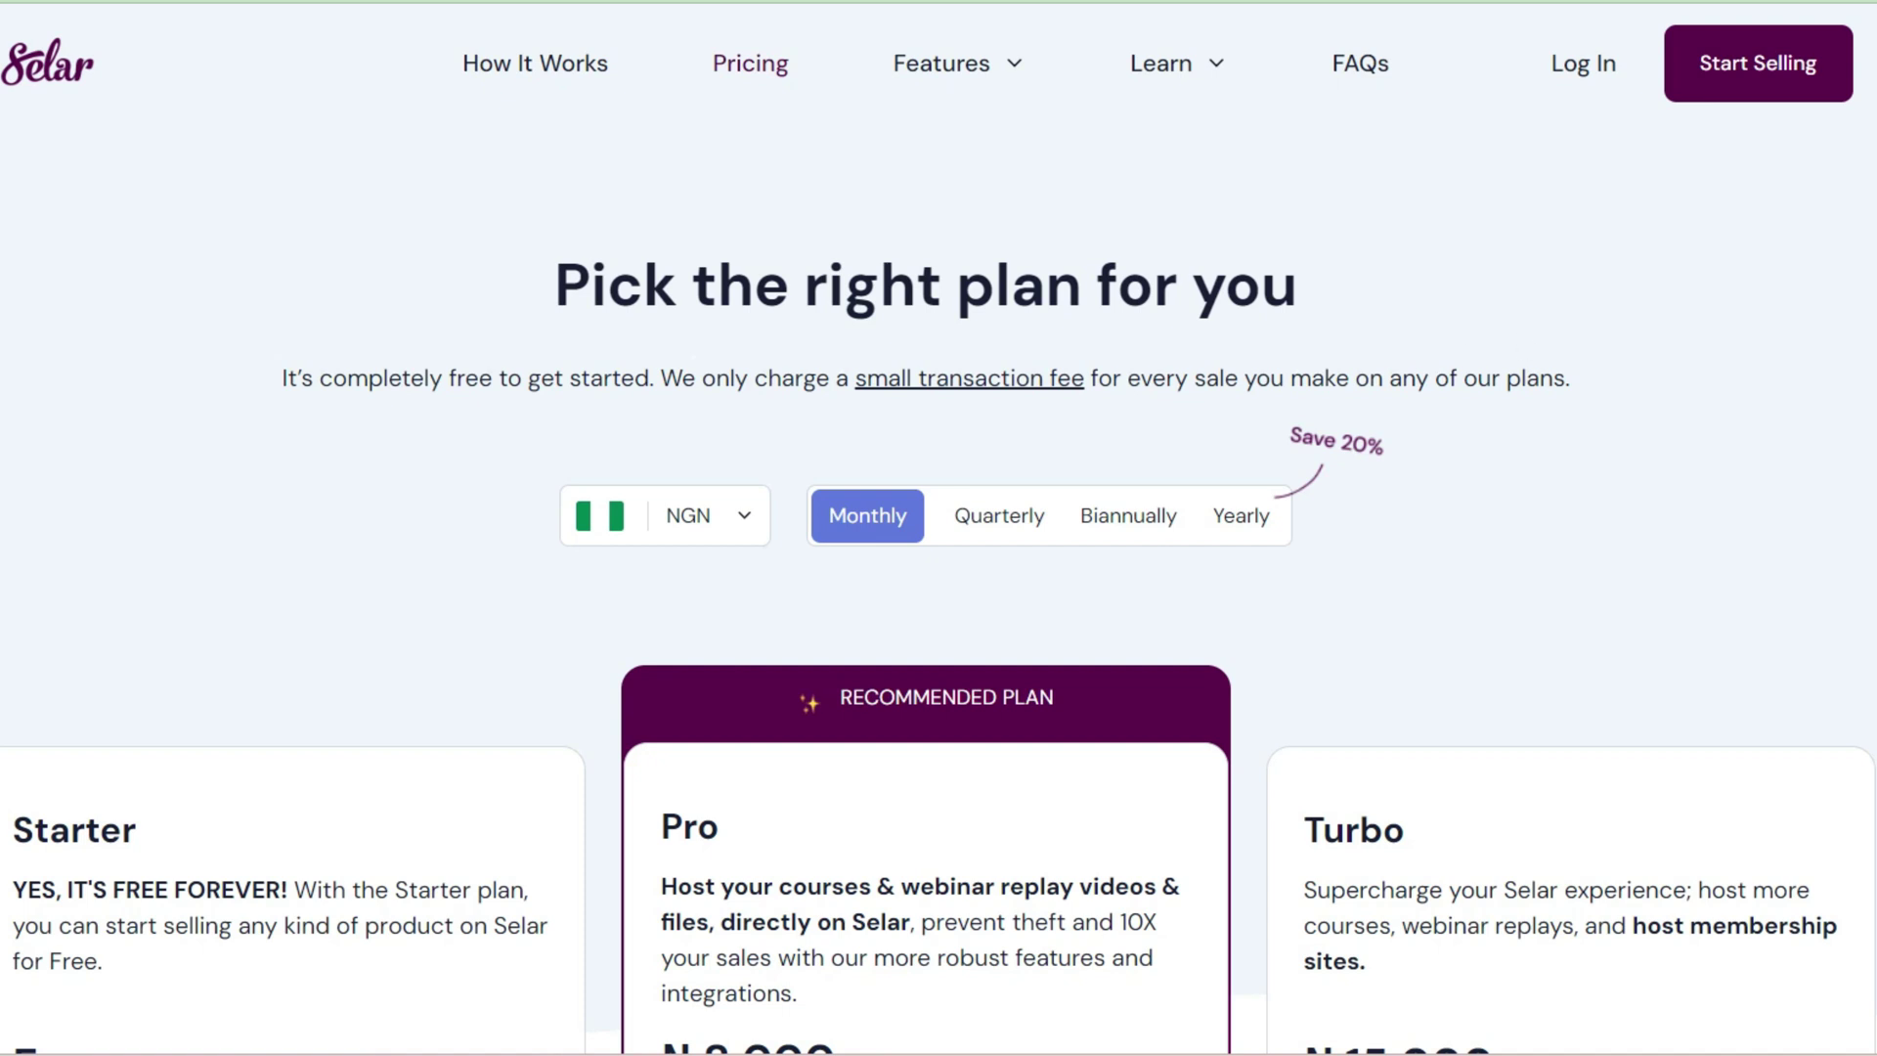
Step: View the plan prices for the Quarterly, Biannually and Yearly billing periods
scroll(1564, 562, down, 2)
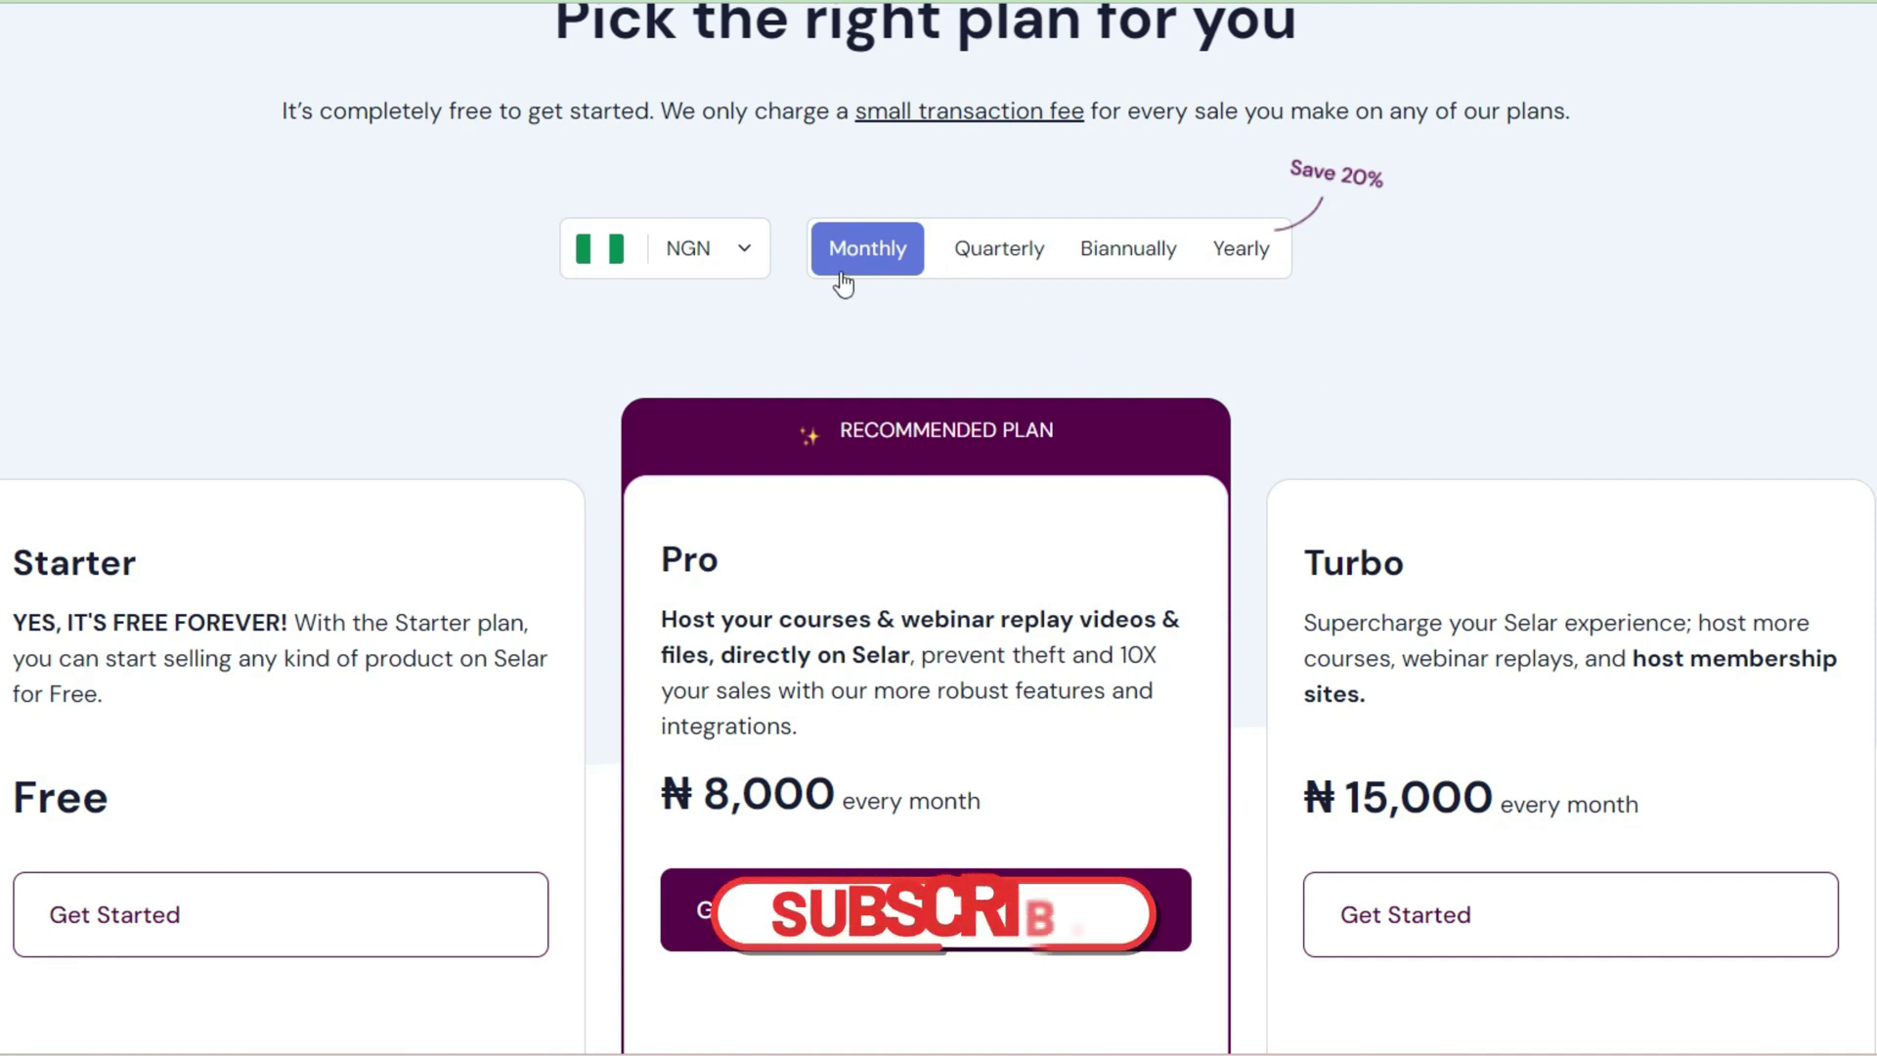
click(990, 260)
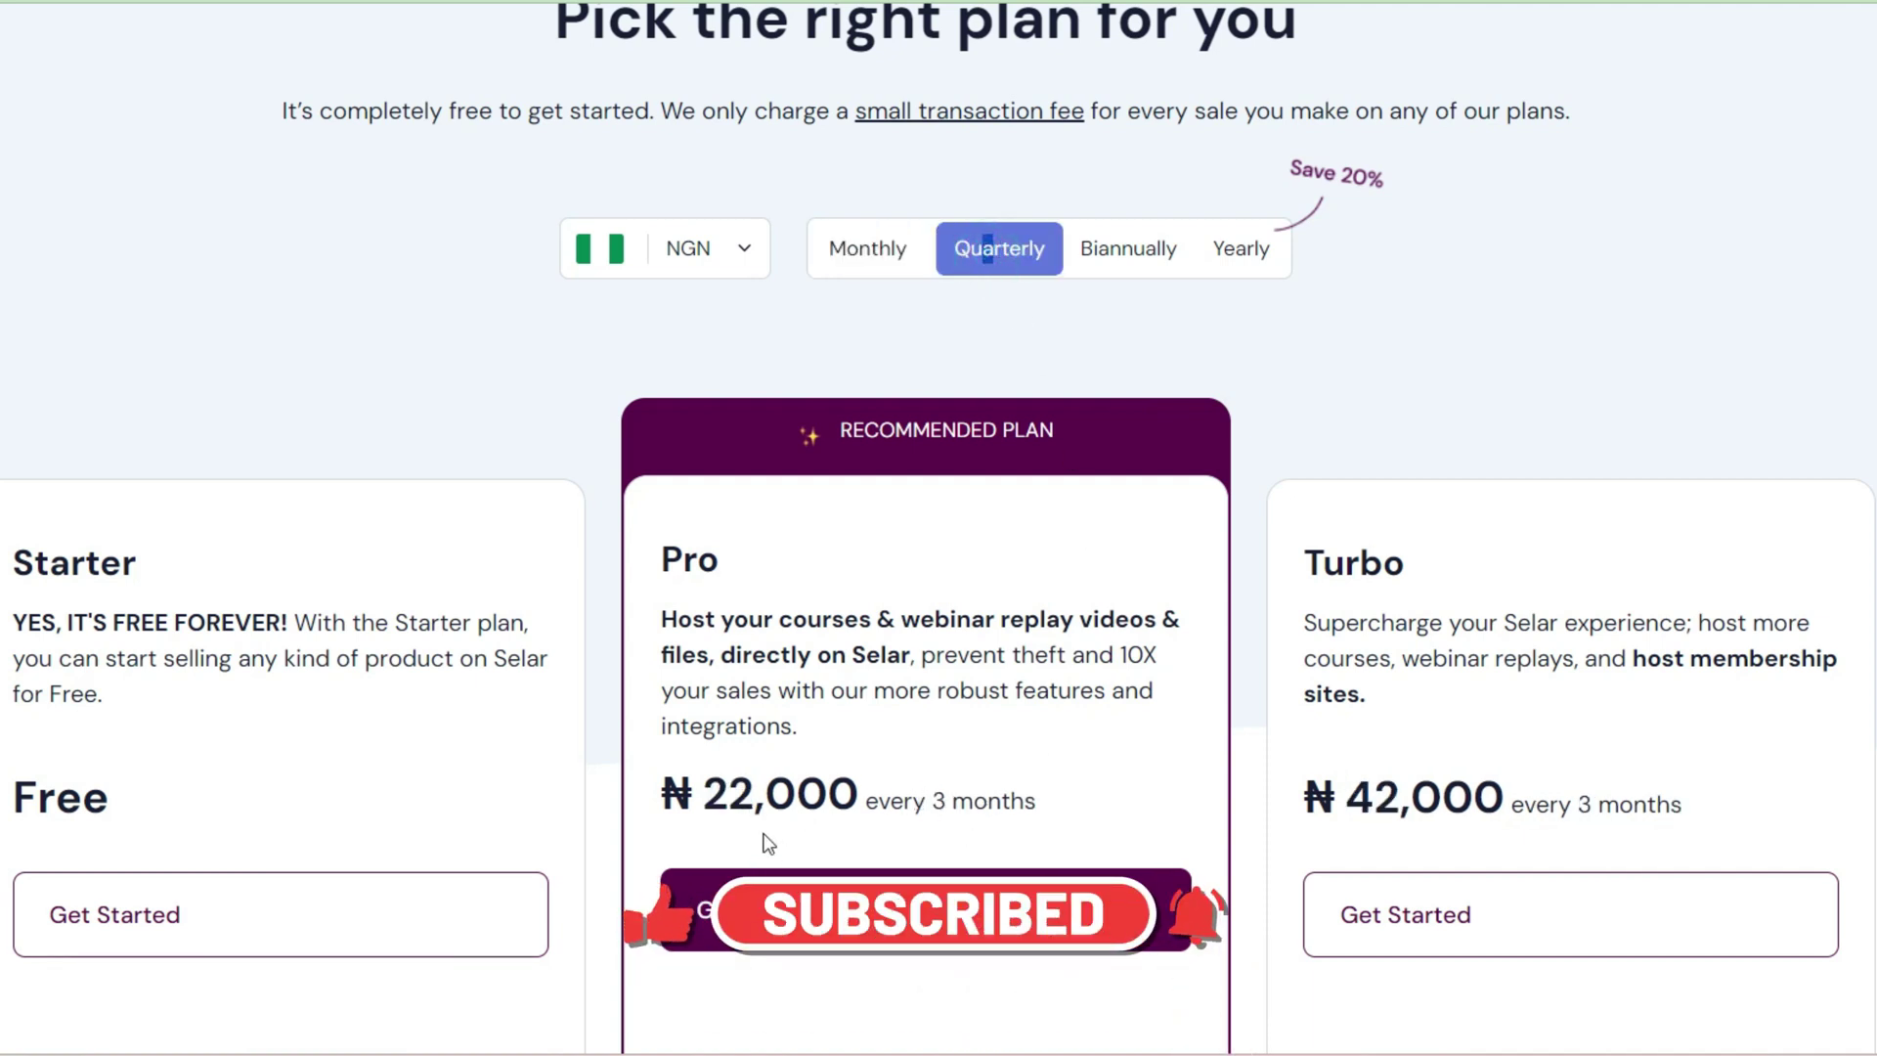
click(1135, 262)
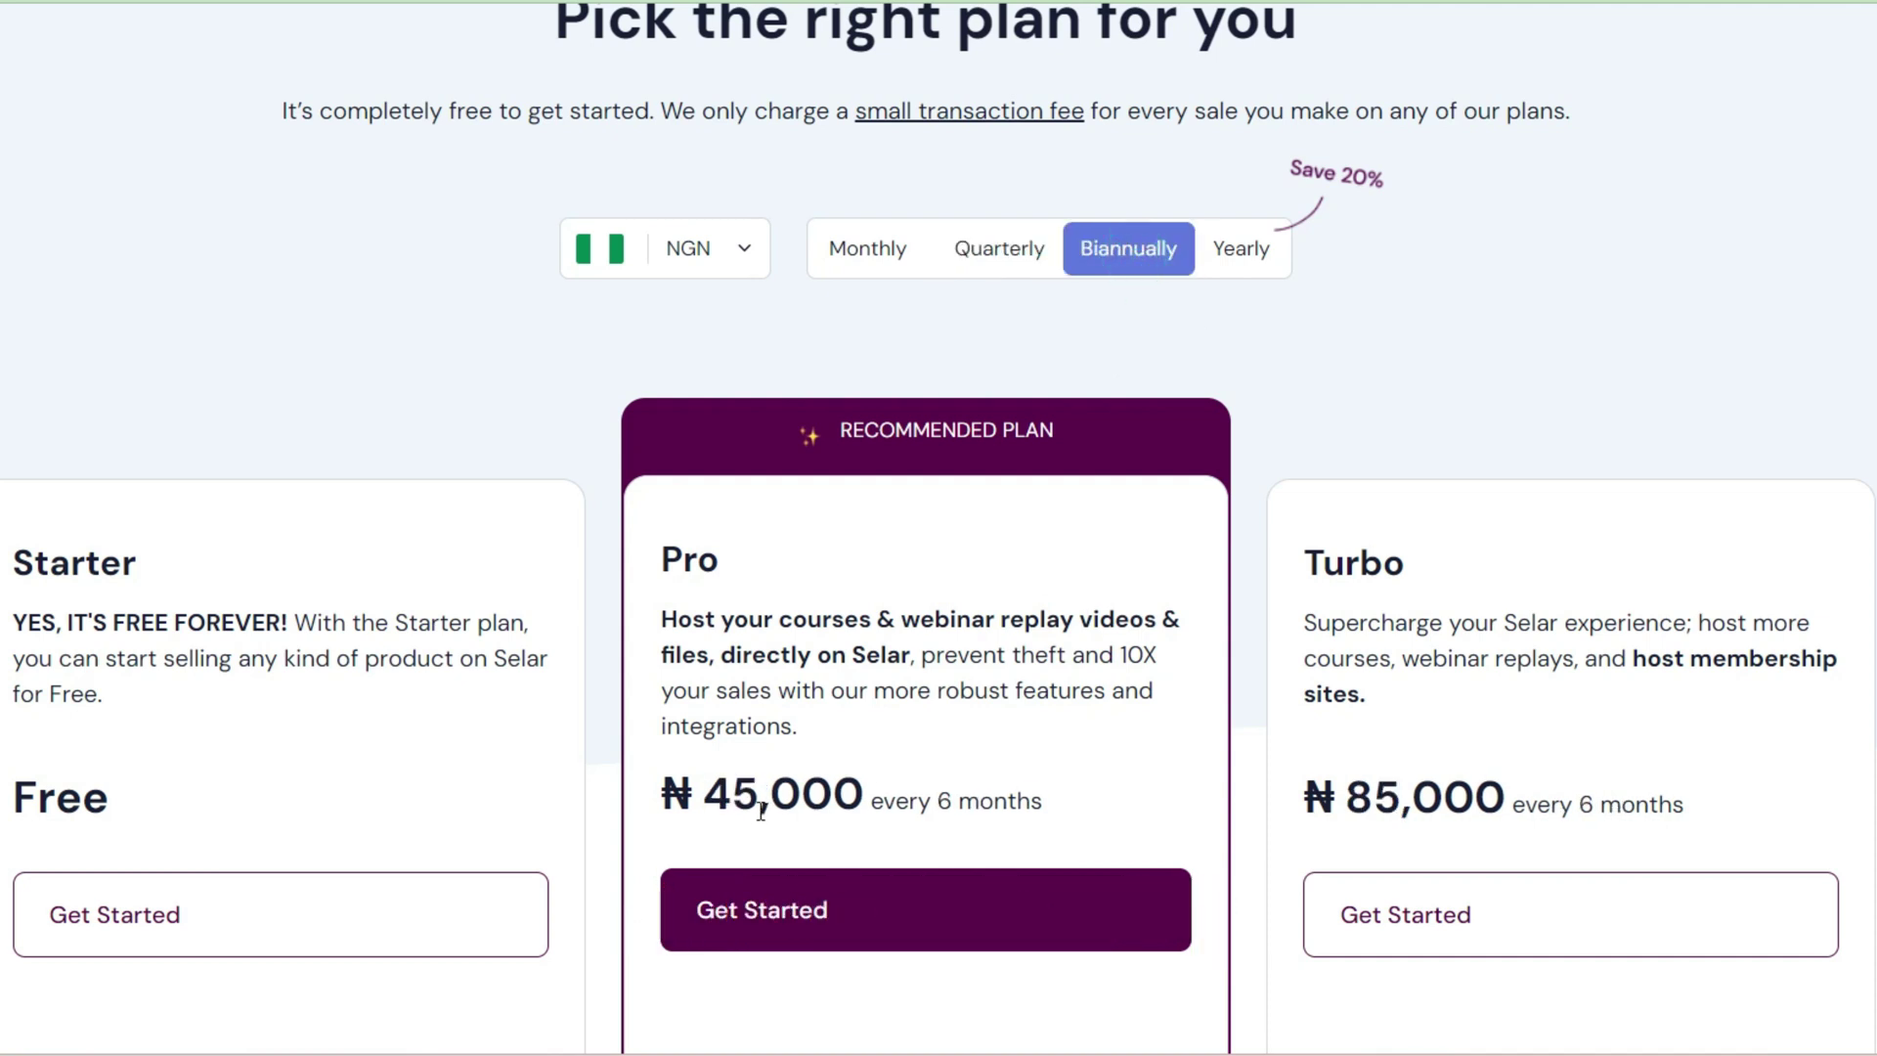
click(1242, 257)
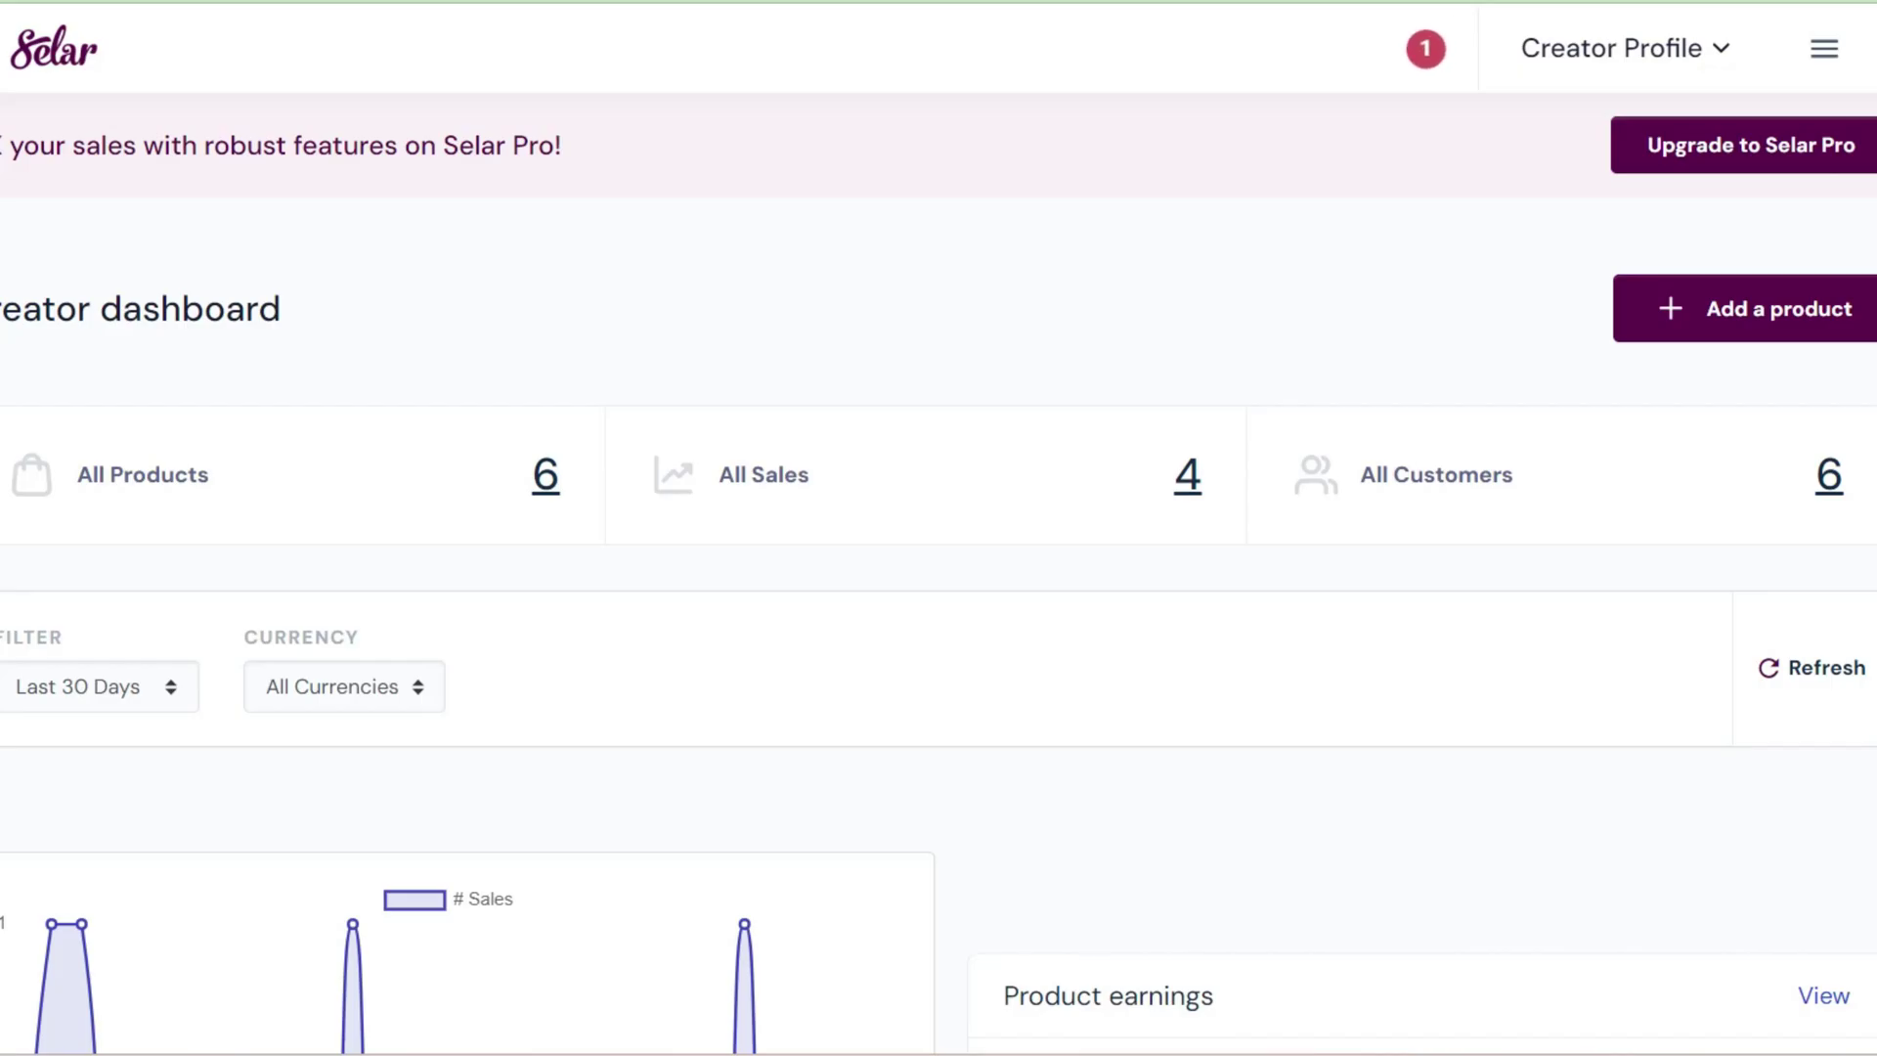
Step: Start adding a product from the creator dashboard and choose Digital Product as its type
click(1338, 253)
click(1737, 320)
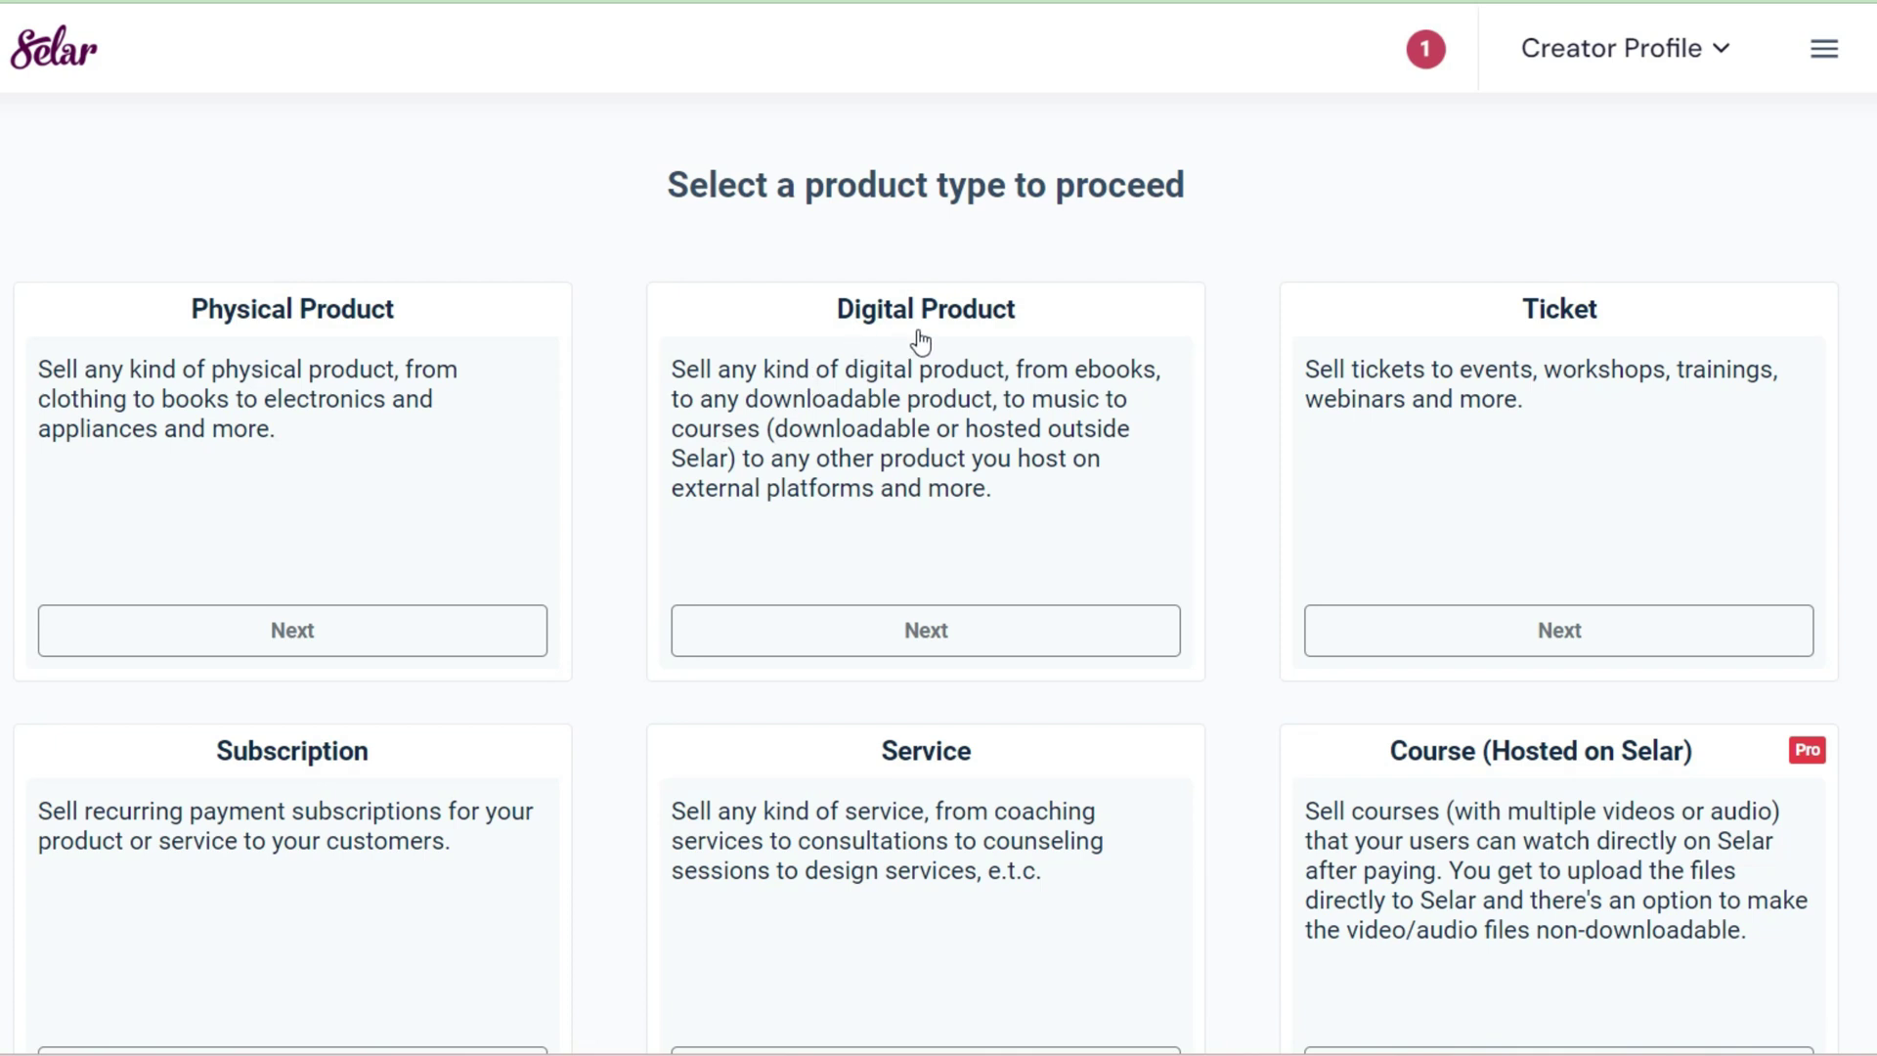
scroll(1566, 338, down, 2)
scroll(1558, 467, down, 2)
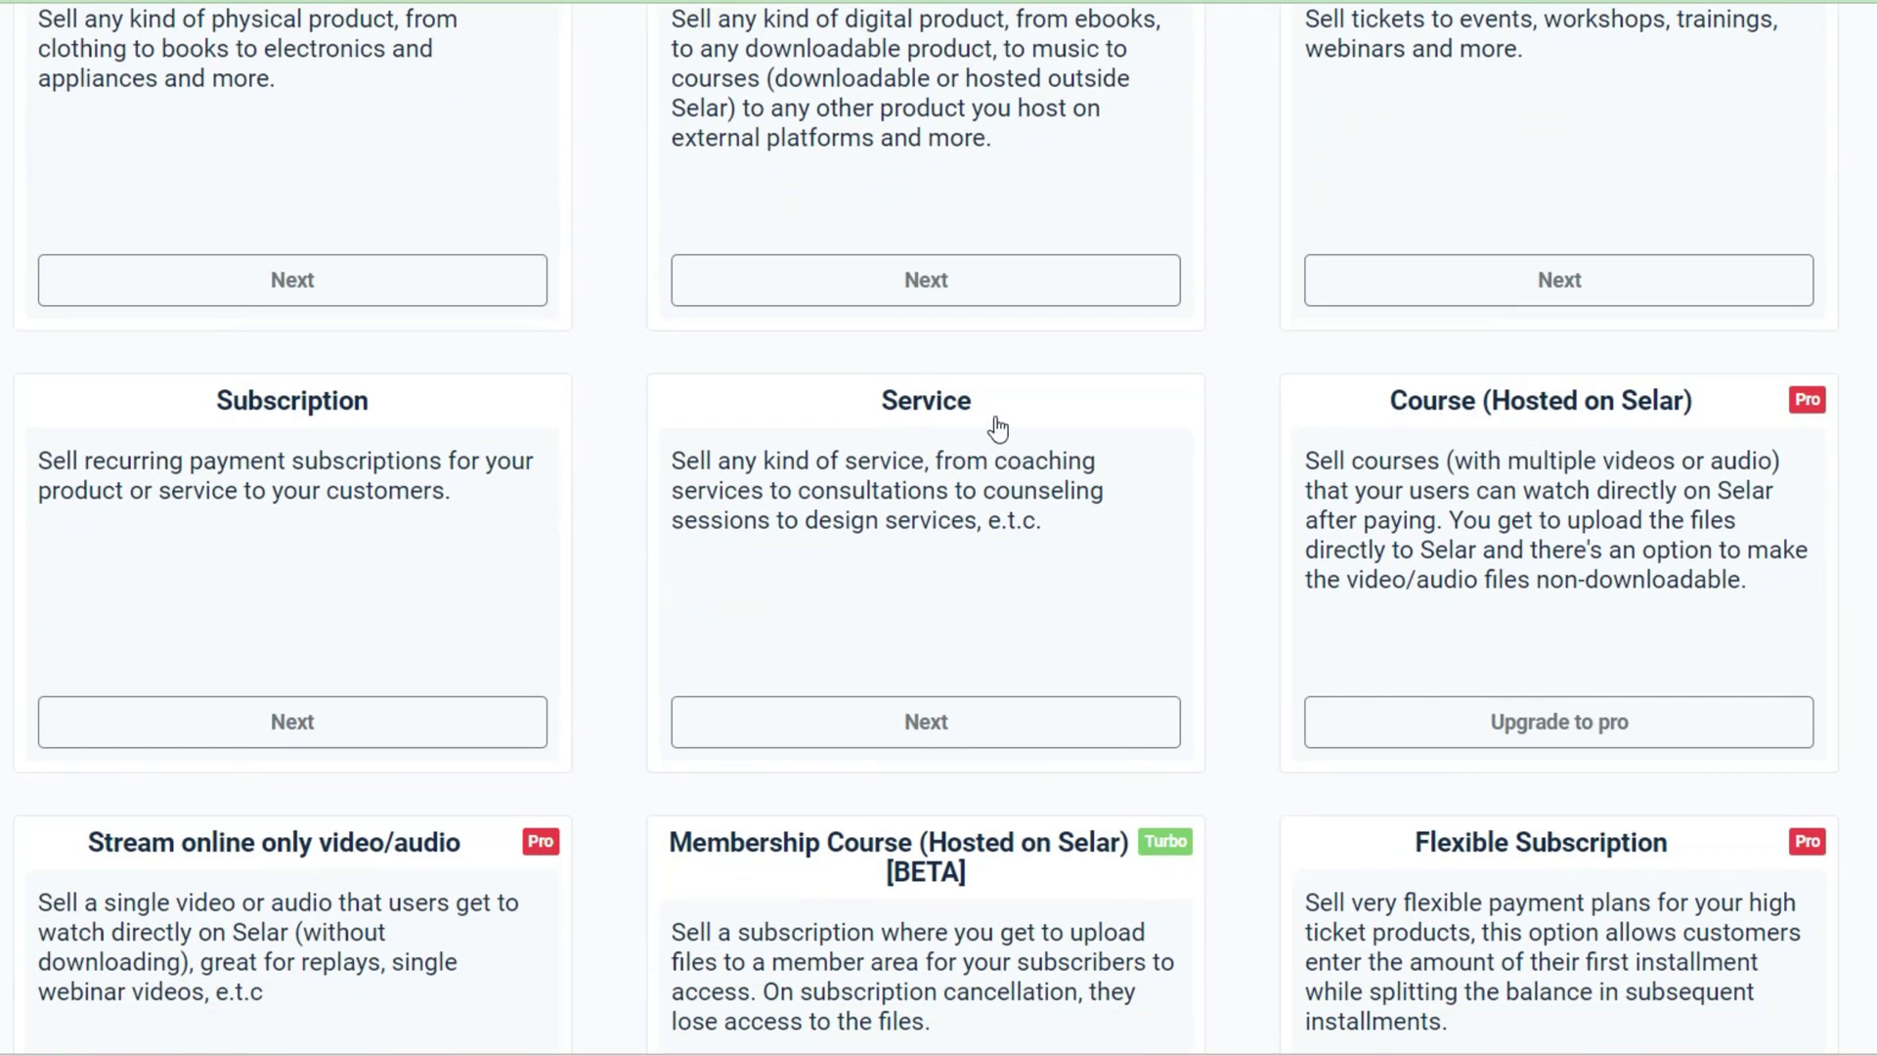
scroll(918, 469, down, 1)
scroll(1121, 772, down, 2)
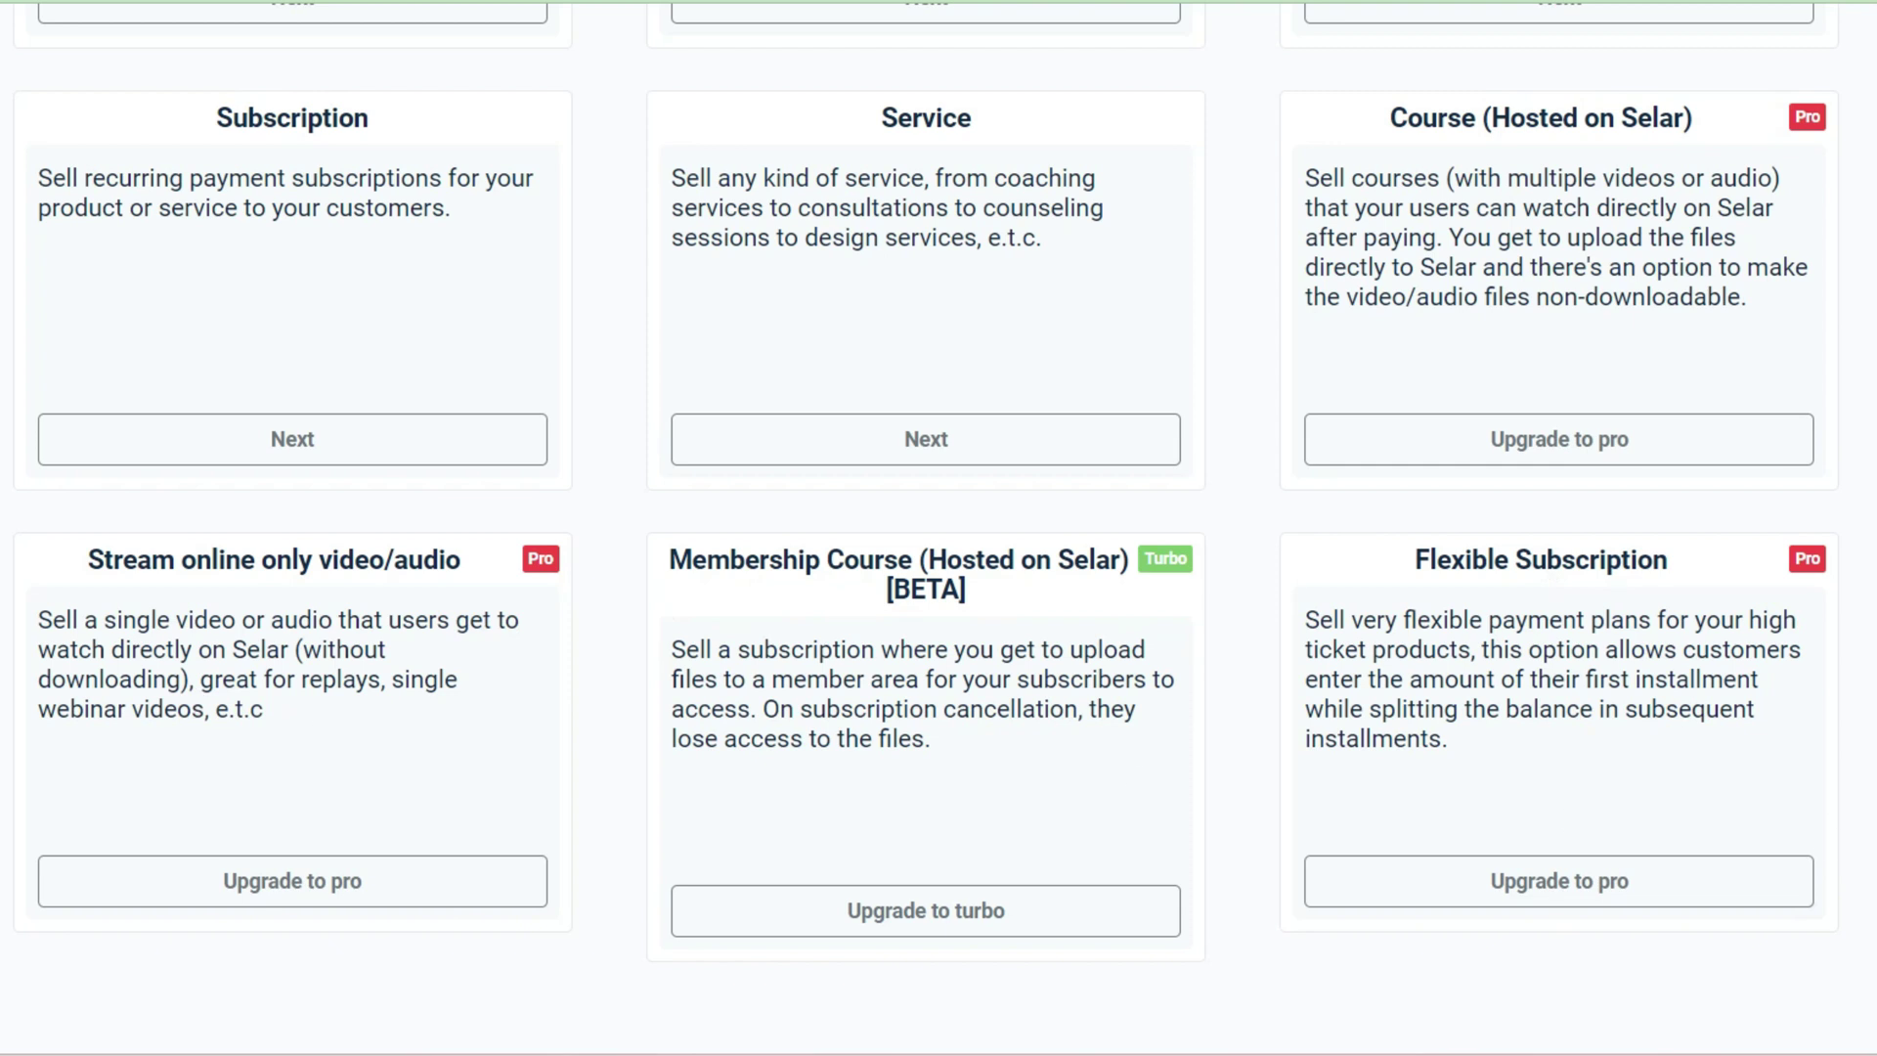
scroll(1824, 836, up, 6)
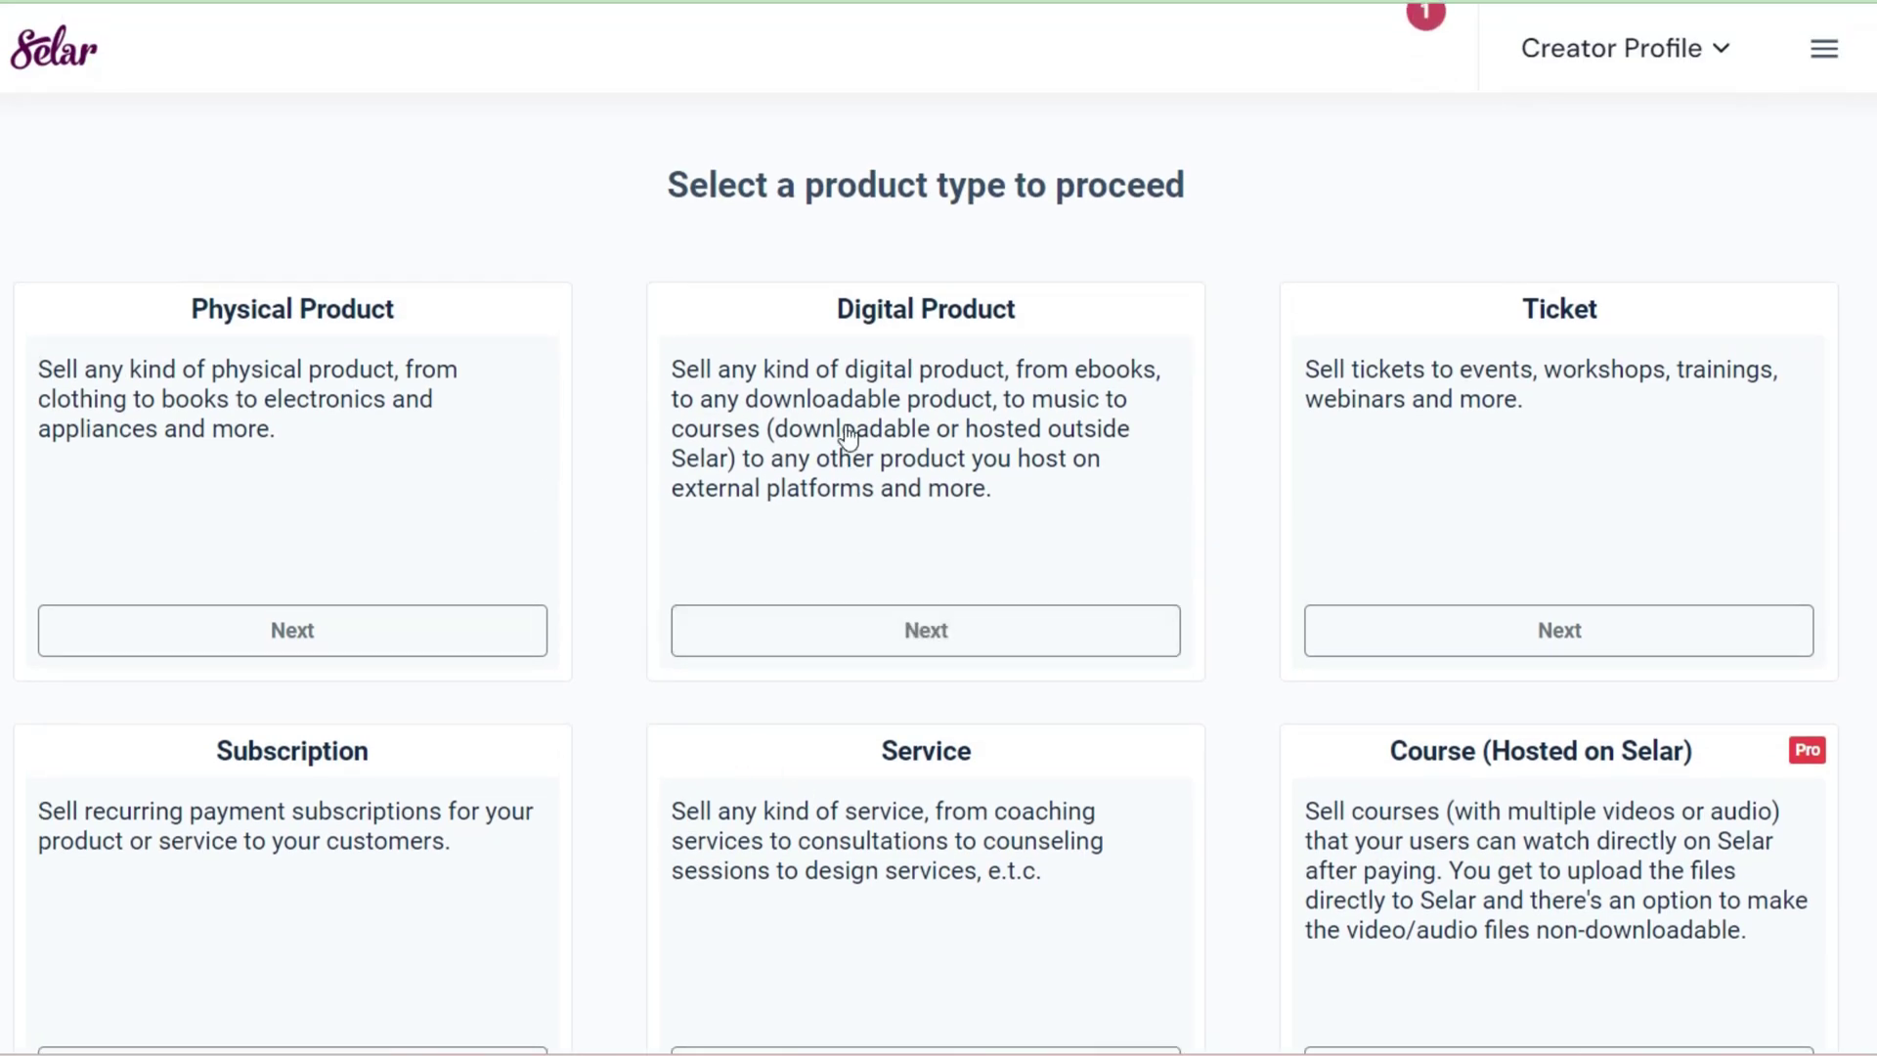
click(946, 641)
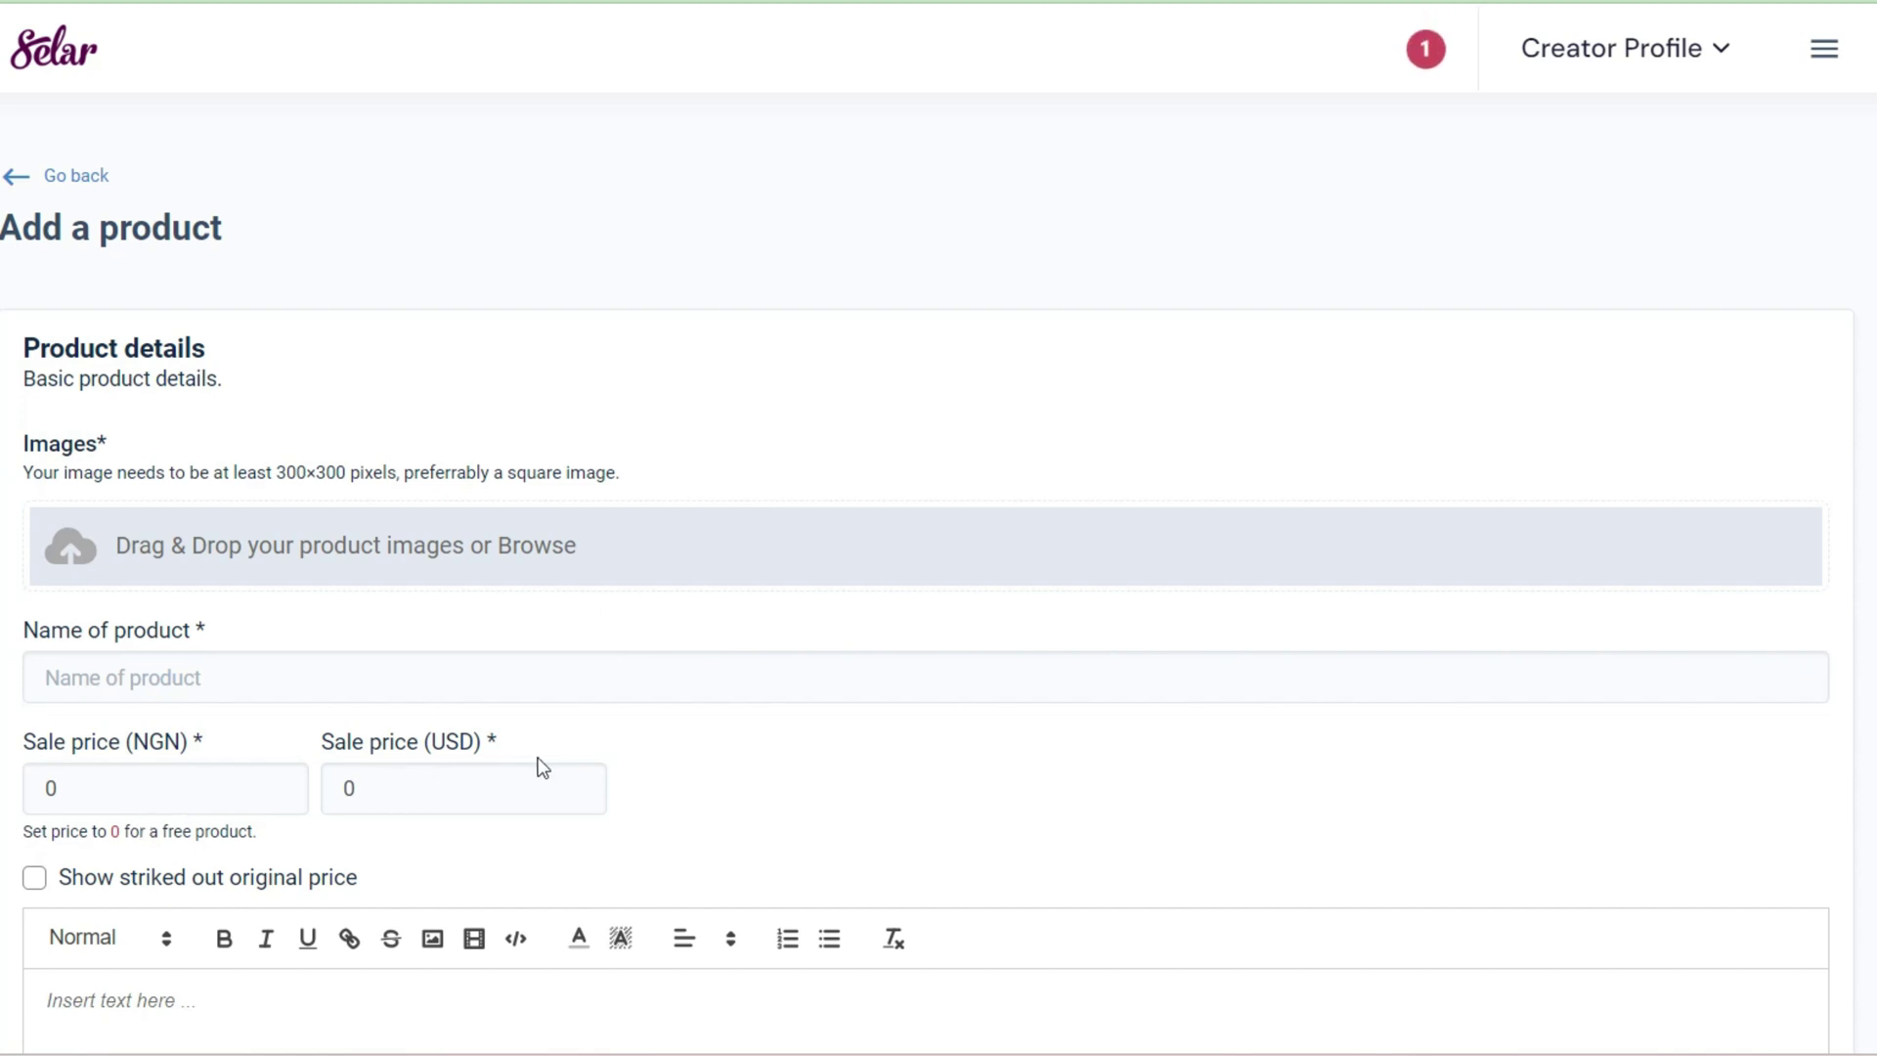
Step: Examine the product form's basic details, product type choices, store categories filter and file access options
scroll(1080, 626, down, 4)
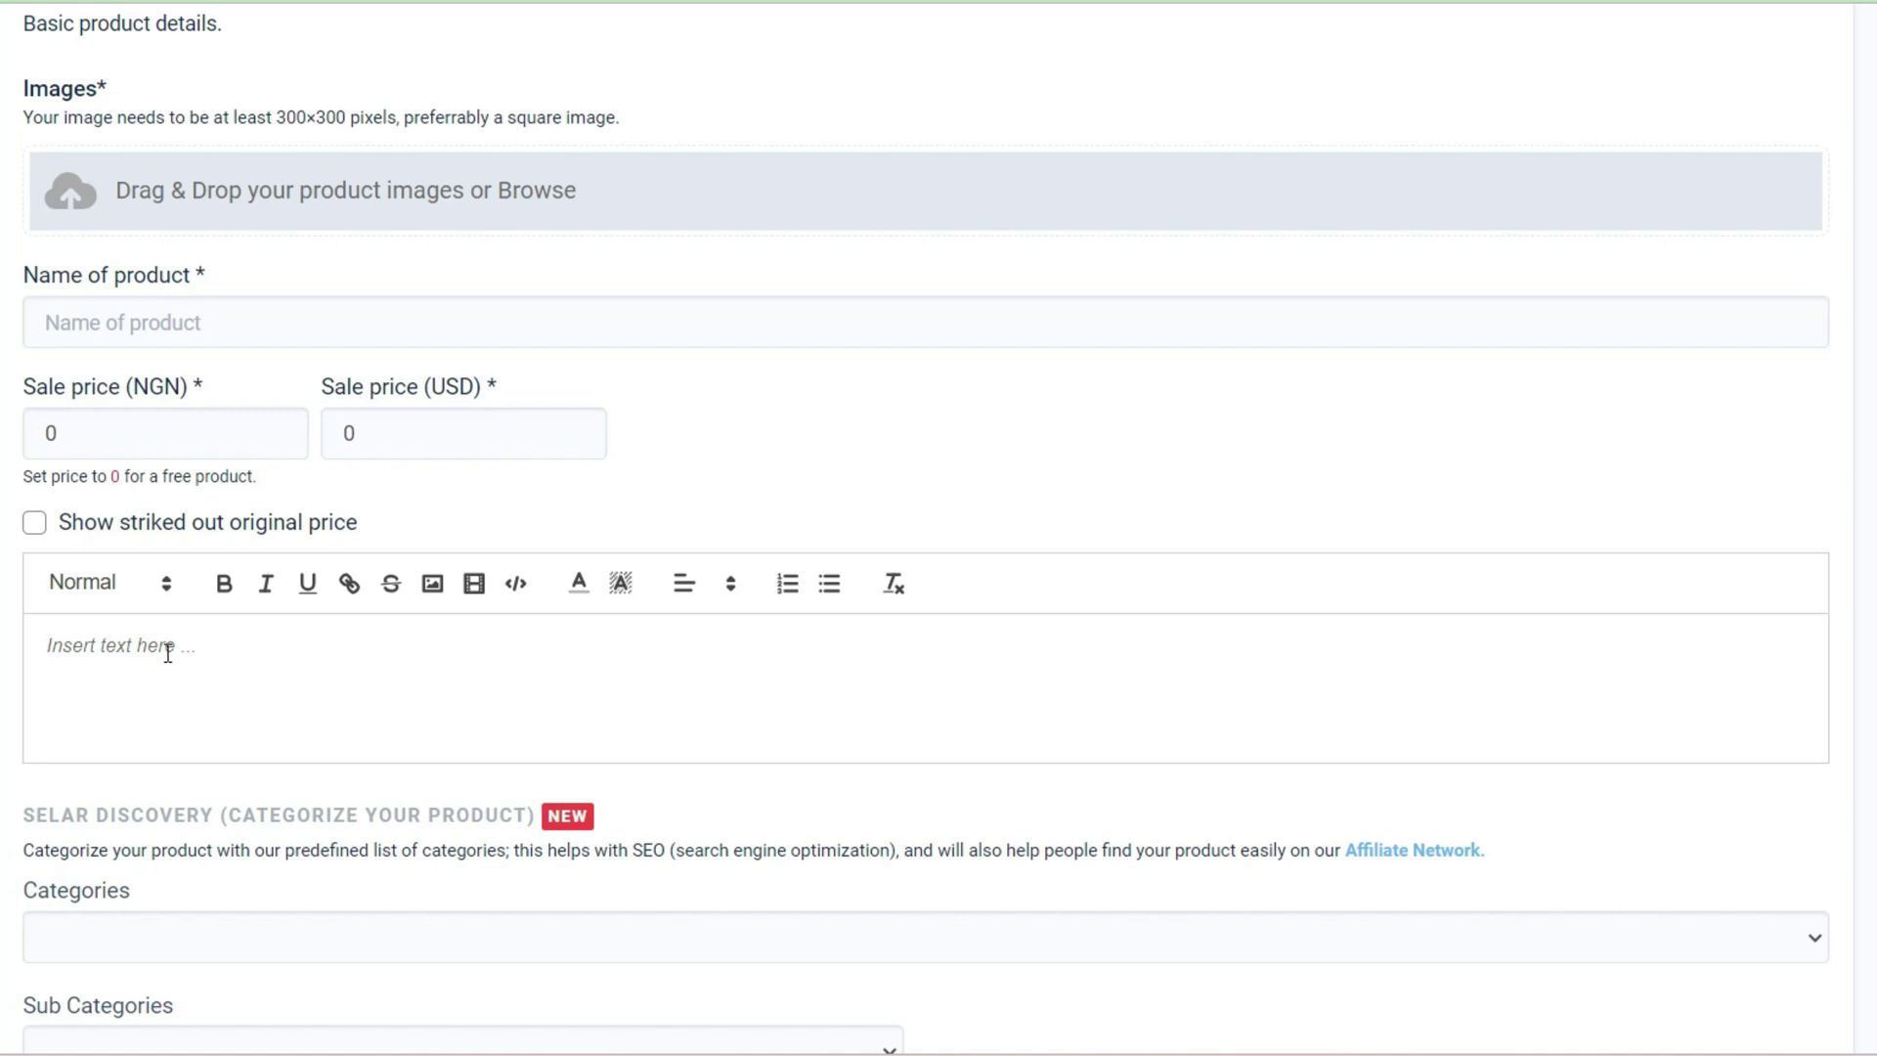
scroll(899, 584, down, 4)
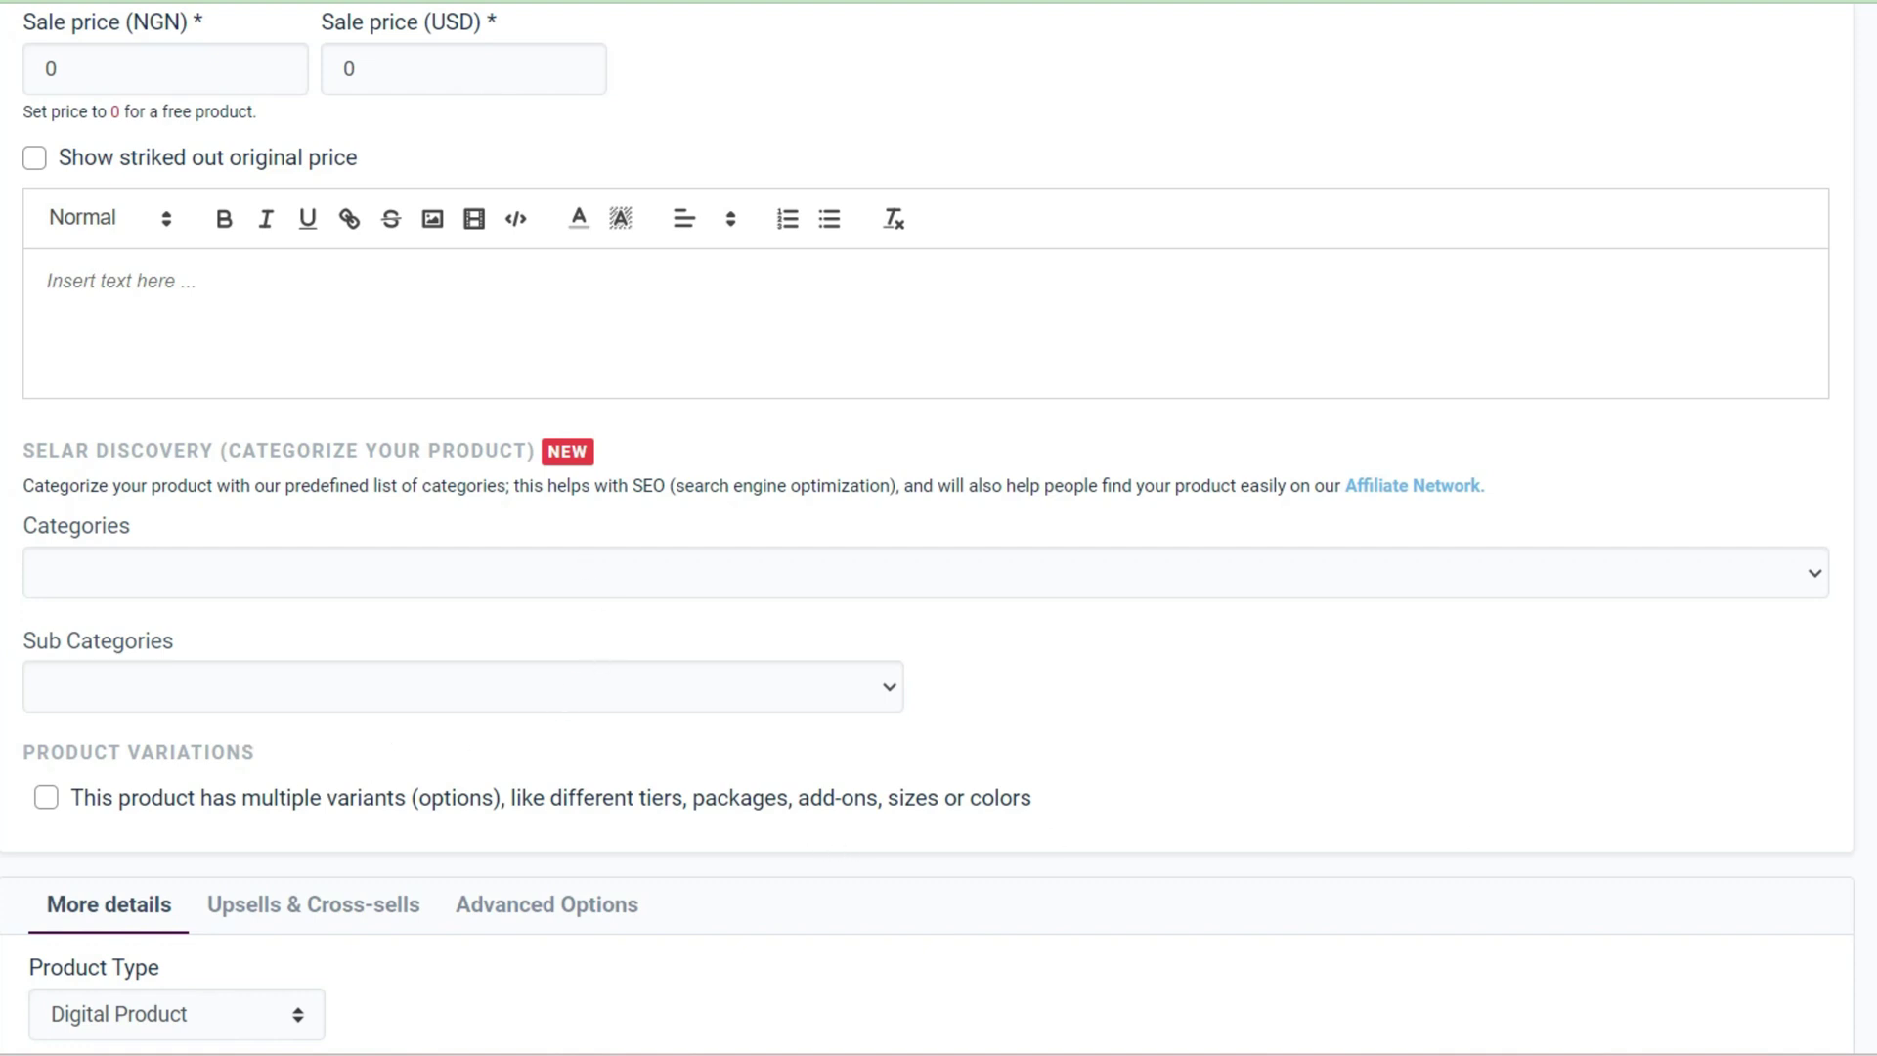
scroll(1064, 683, down, 6)
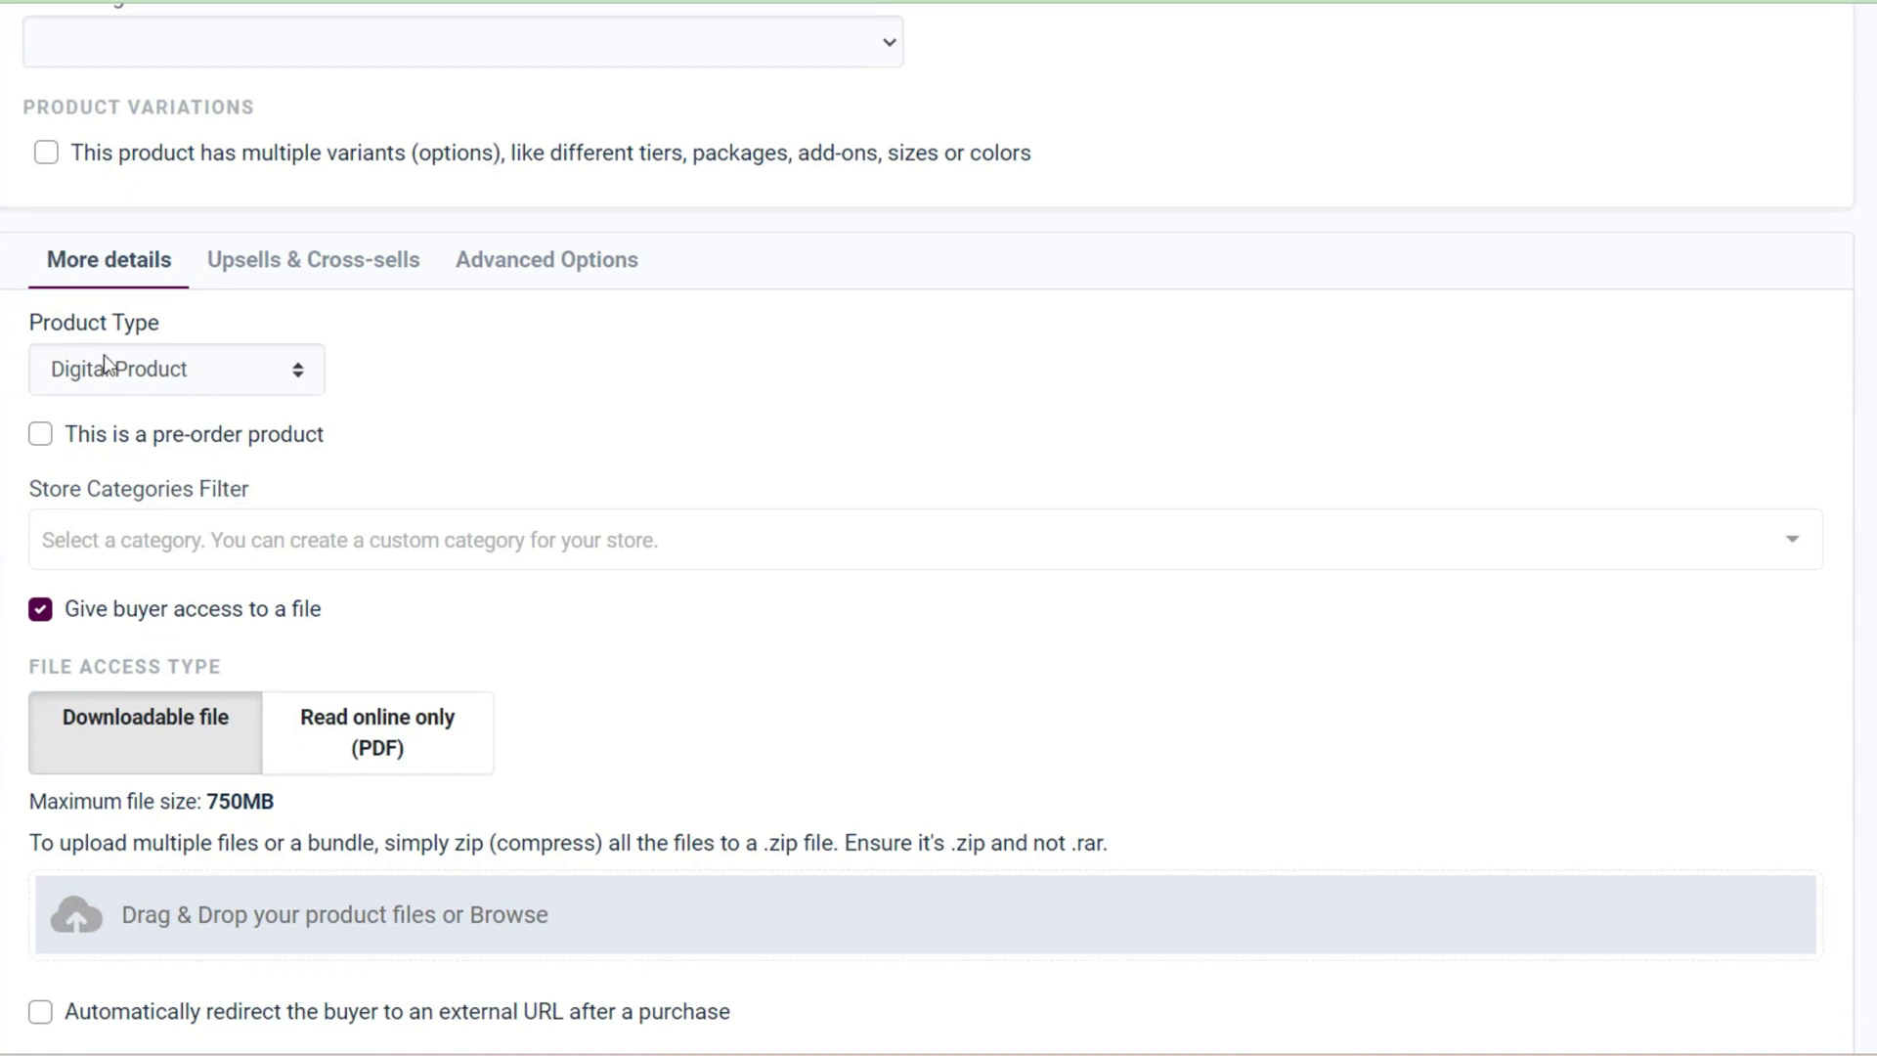
click(226, 383)
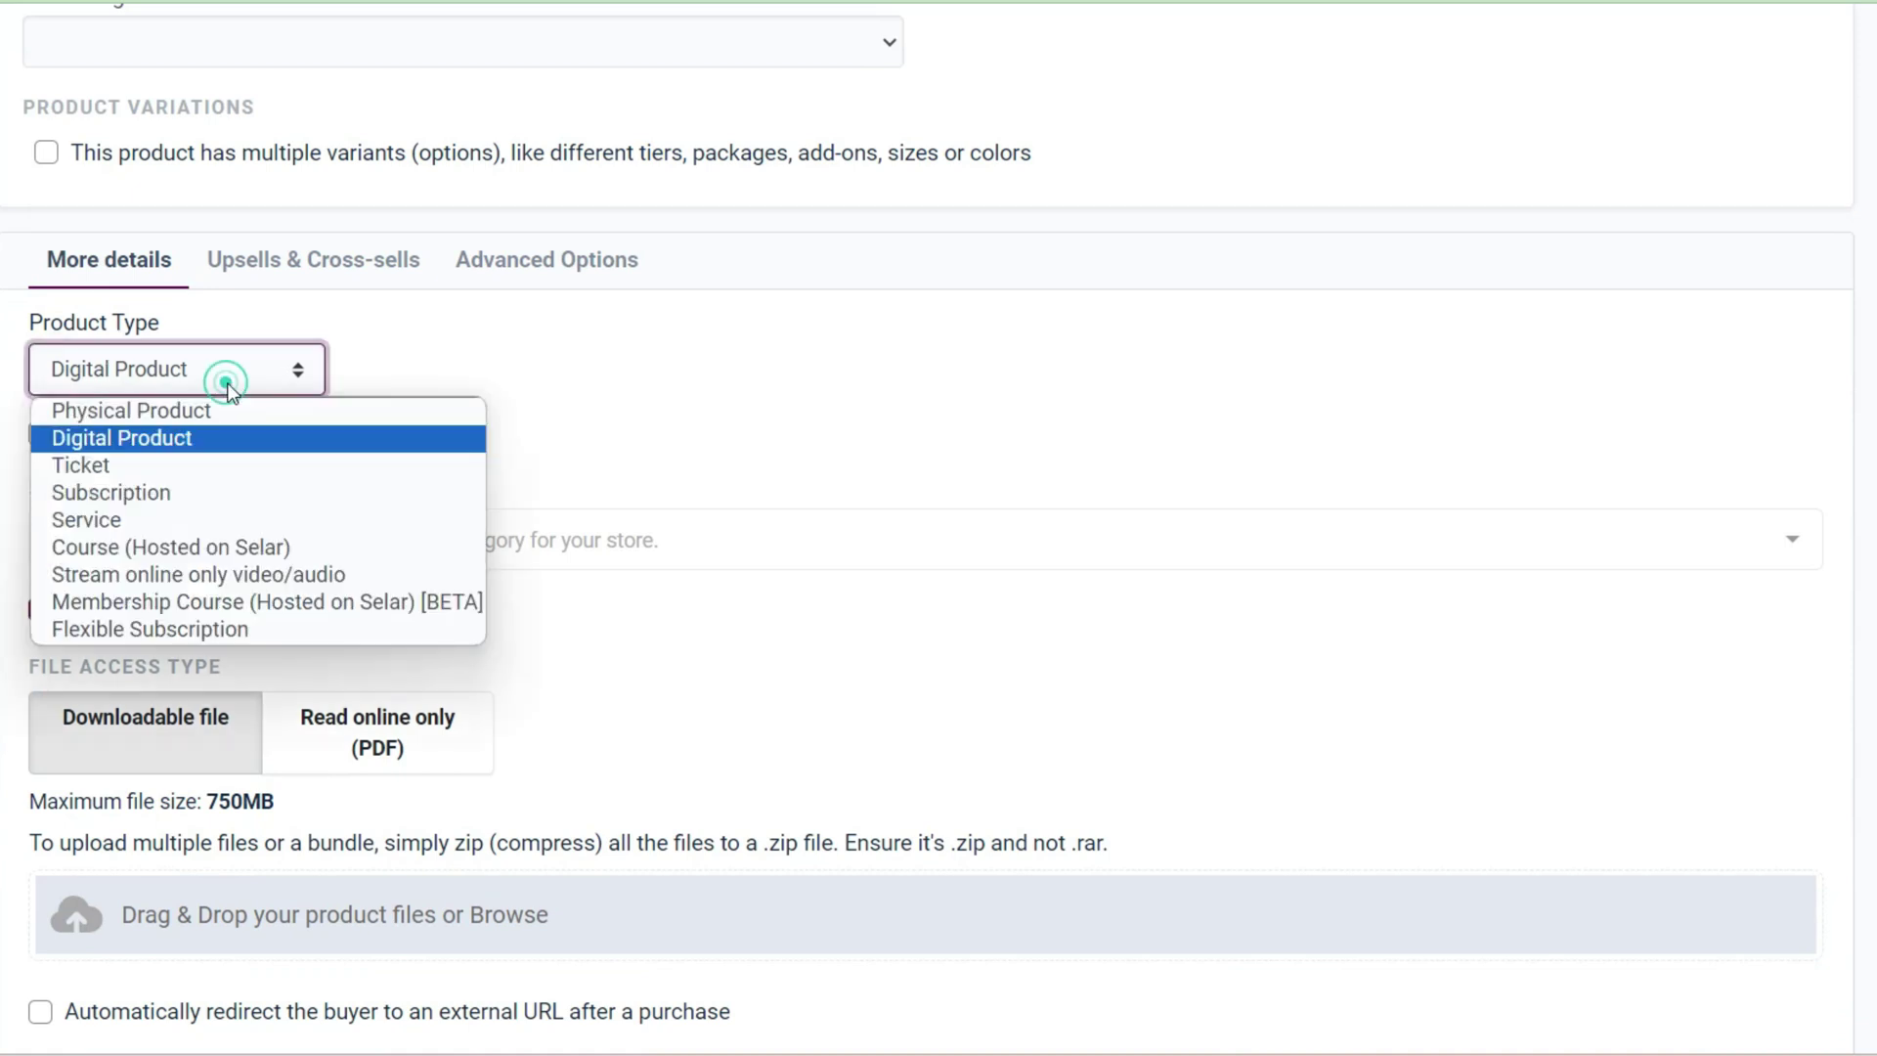
click(456, 379)
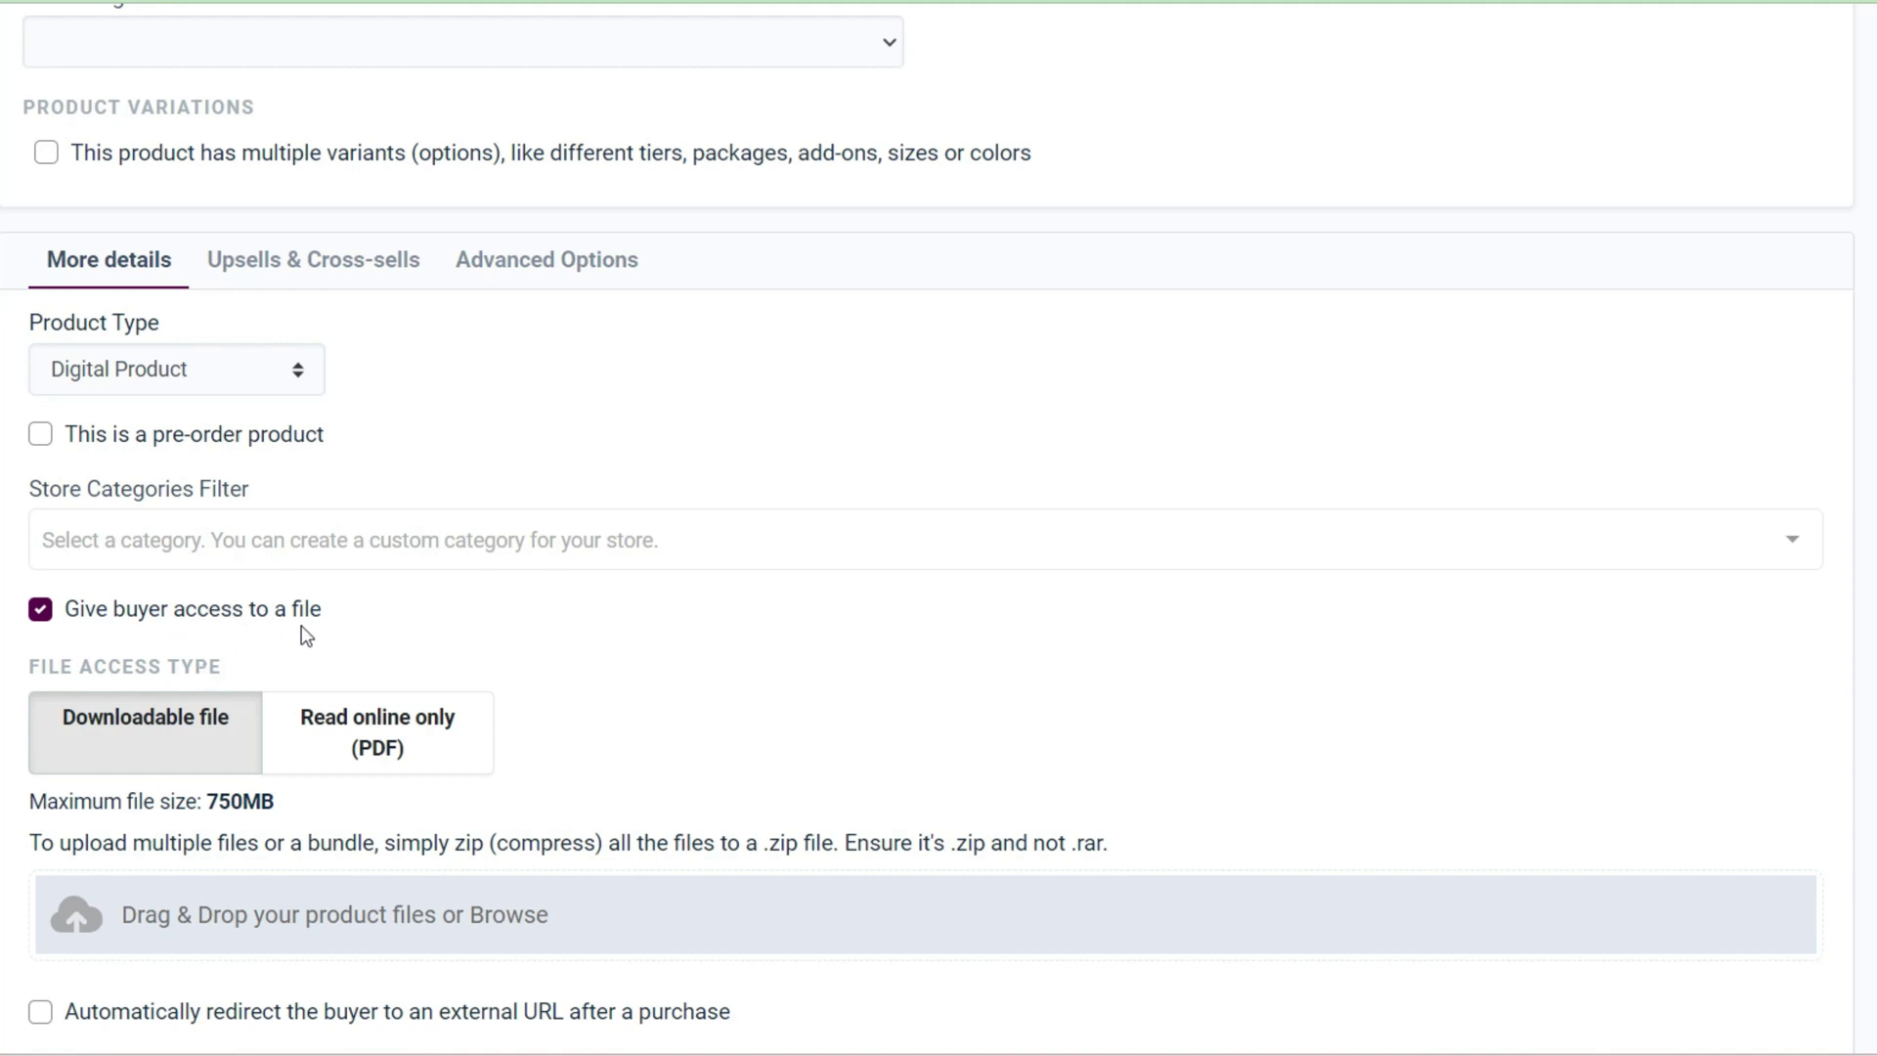
click(299, 550)
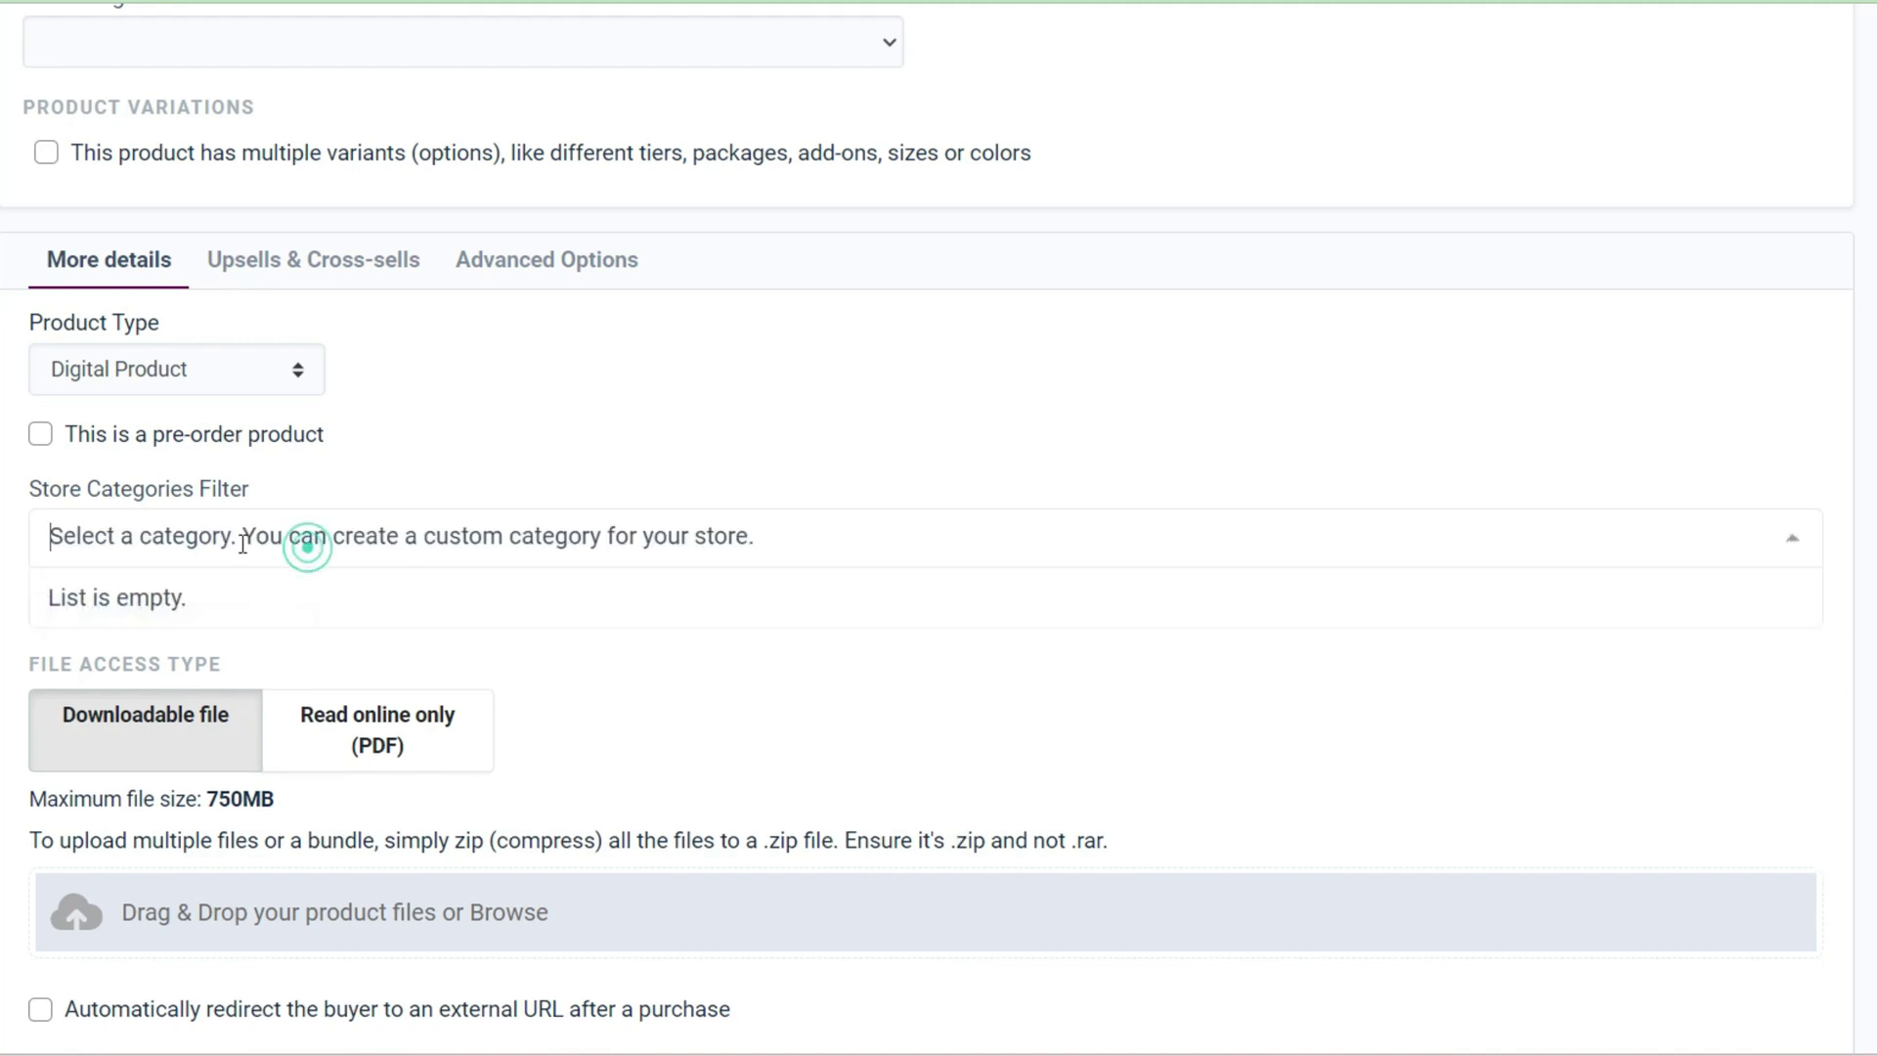
click(479, 472)
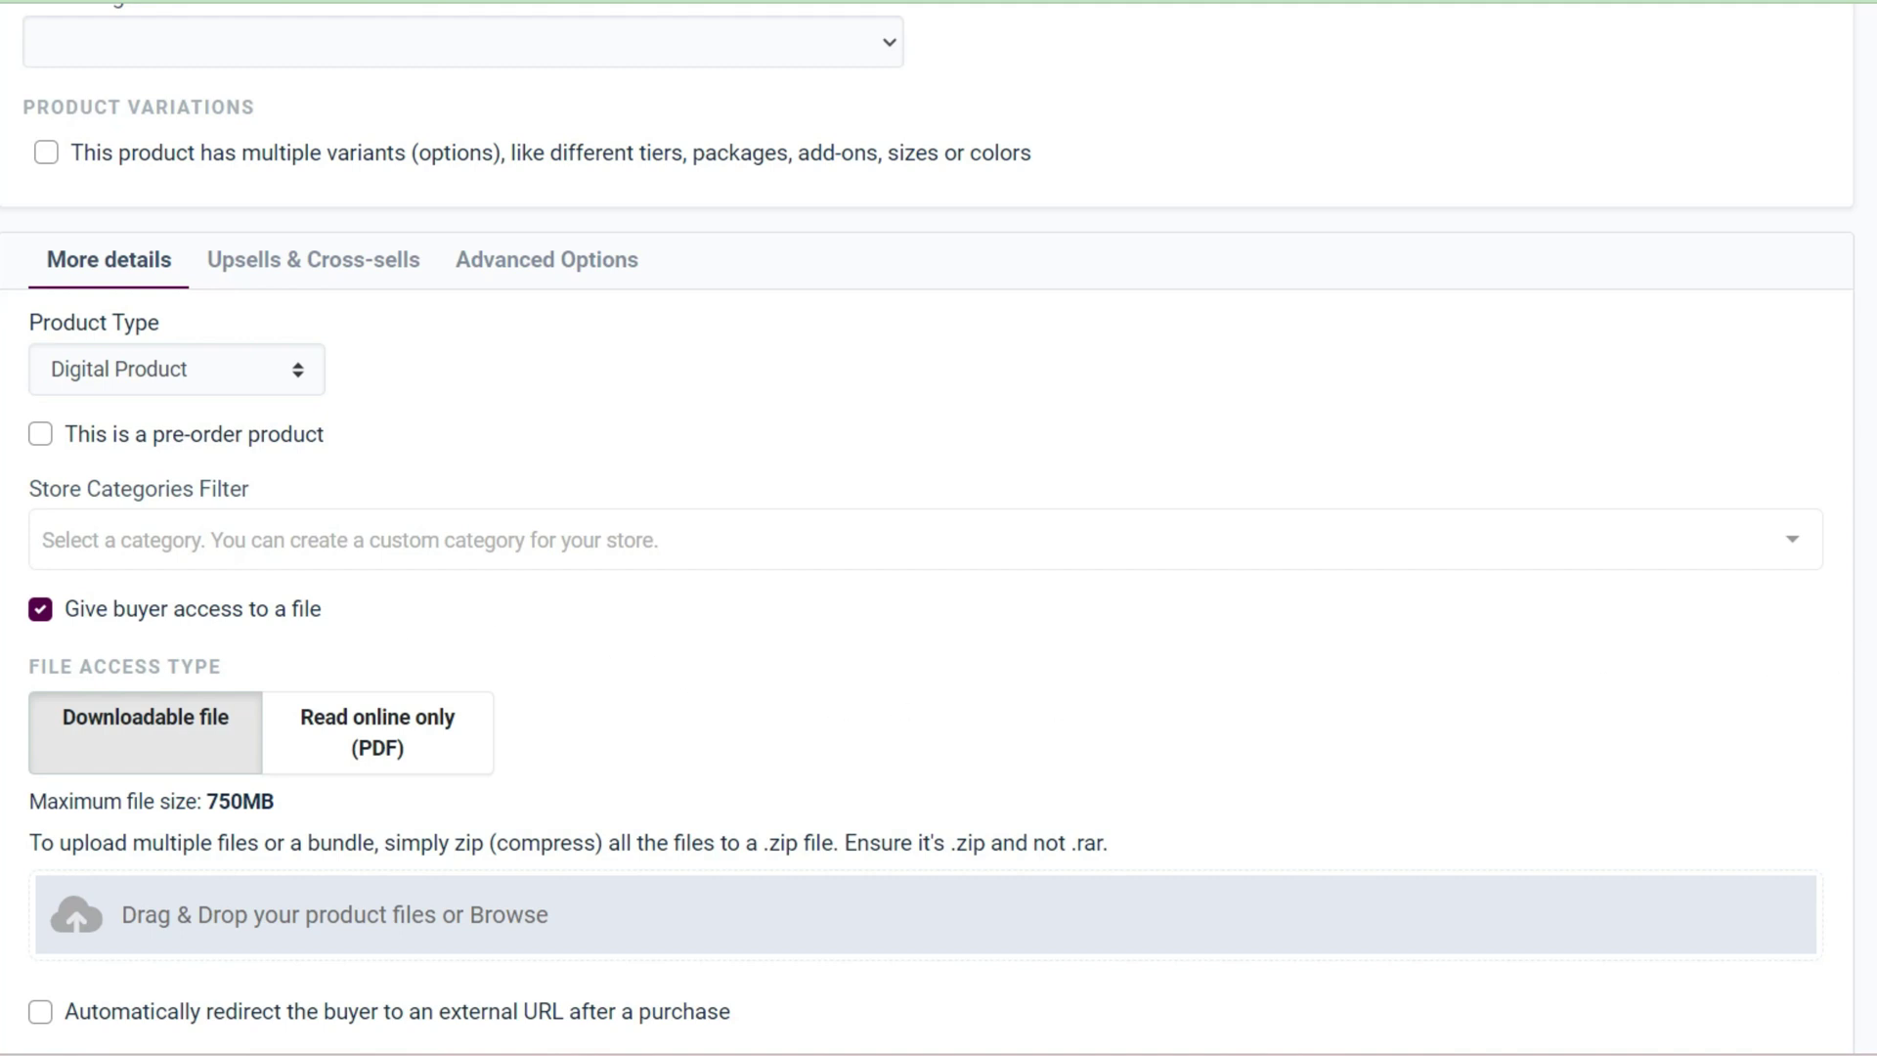
scroll(681, 673, down, 2)
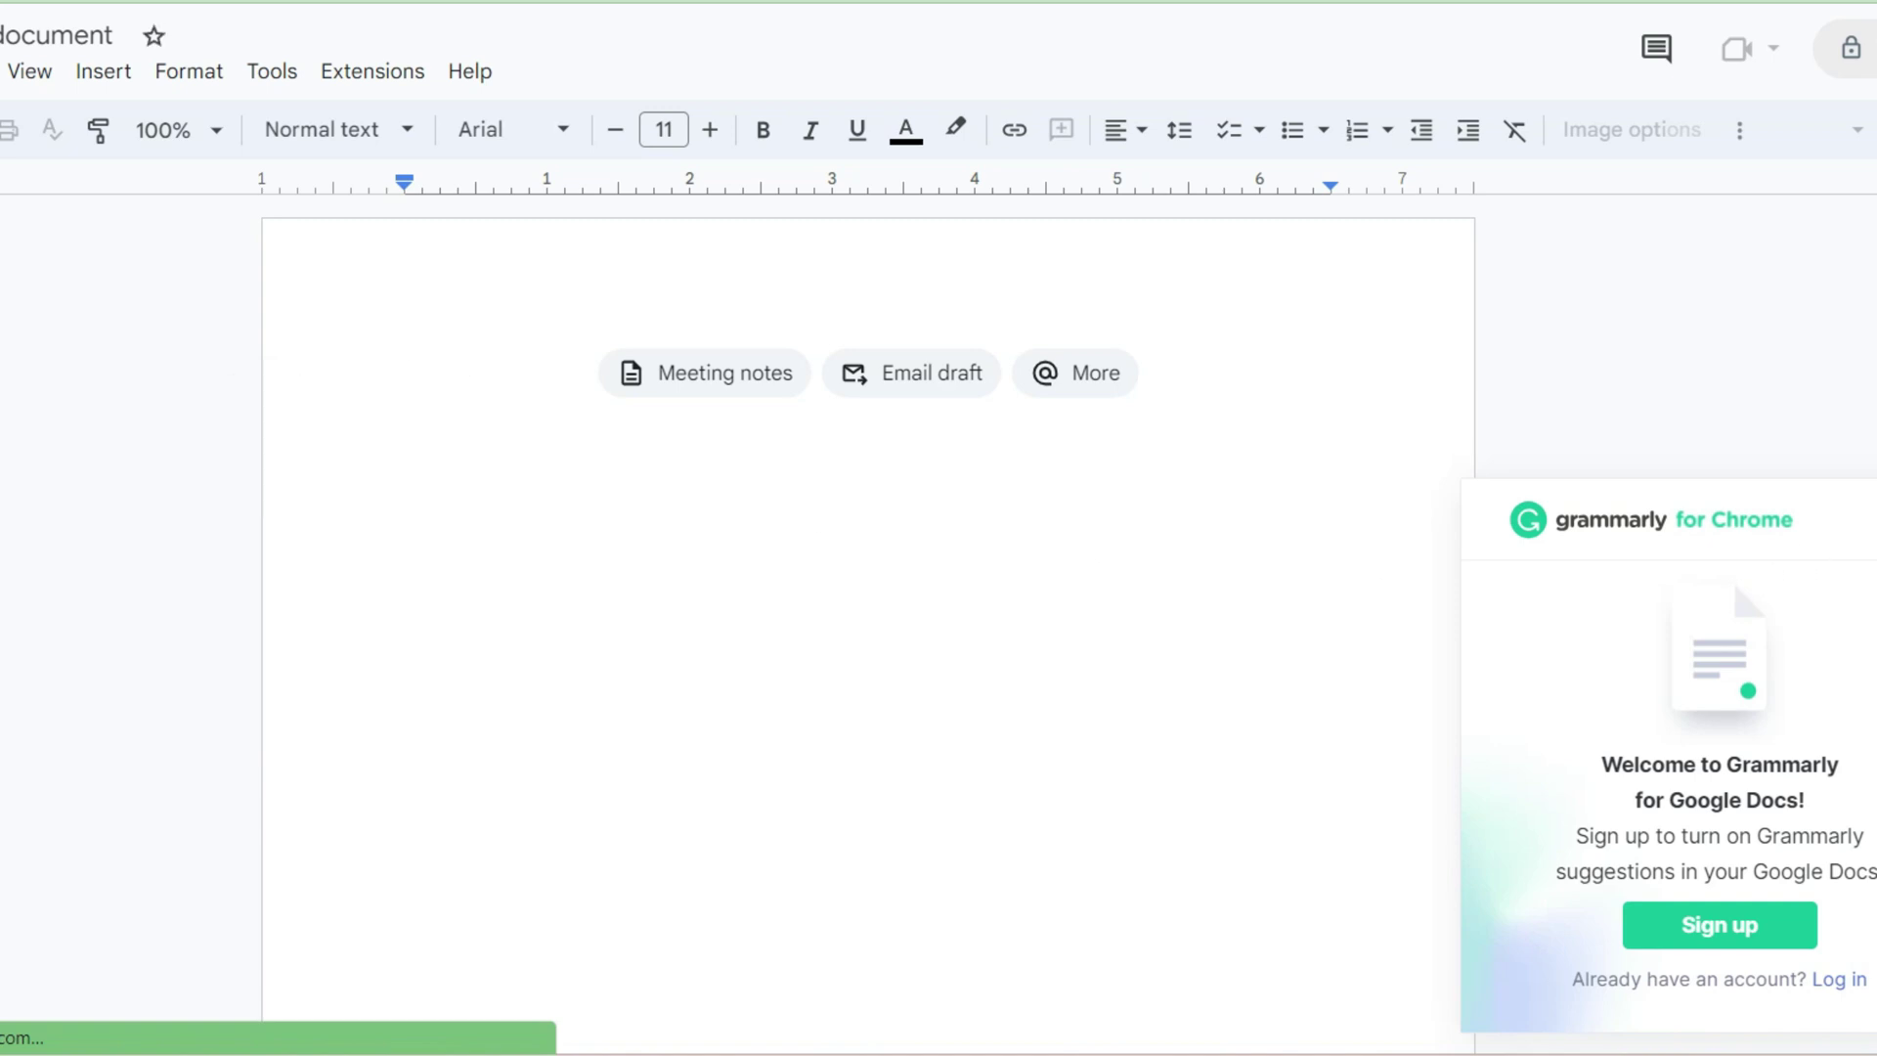
Step: Switch to Google Drive and copy the sharing link of the "first script" document, accessible to anyone with the link
click(436, 391)
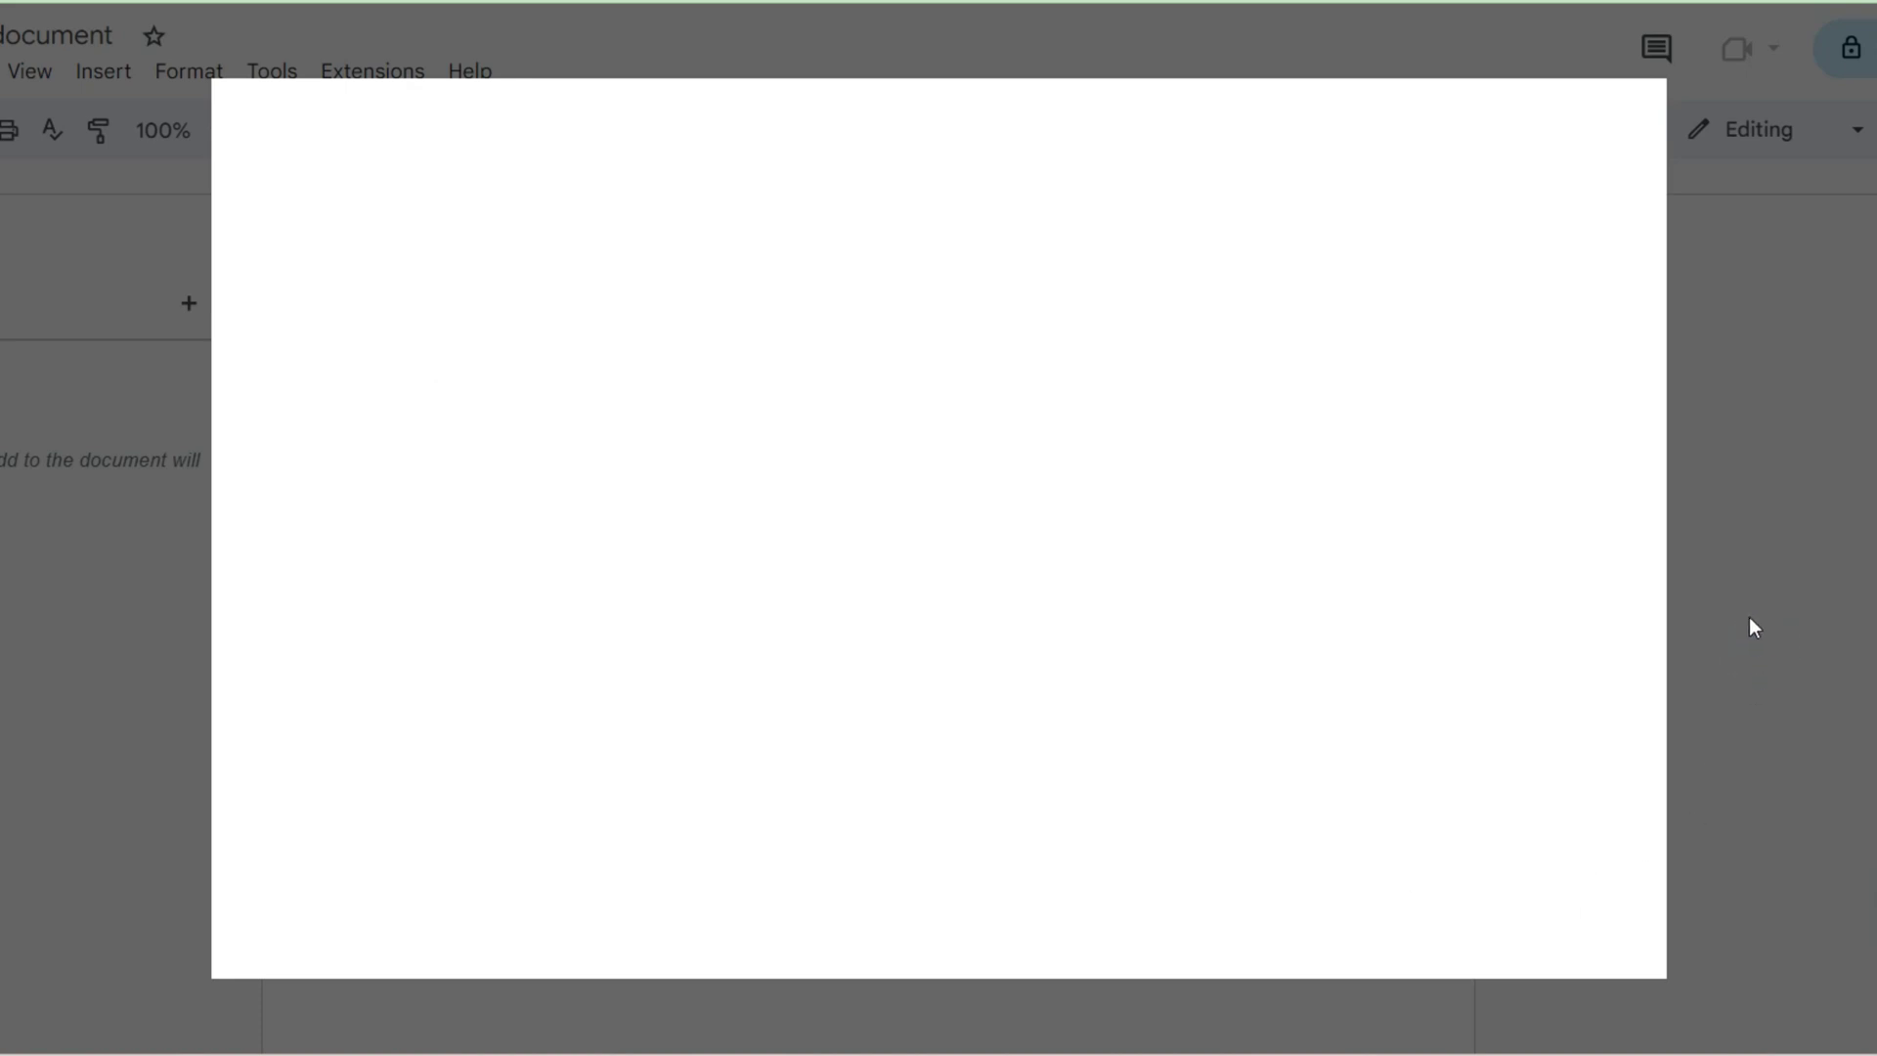
click(135, 690)
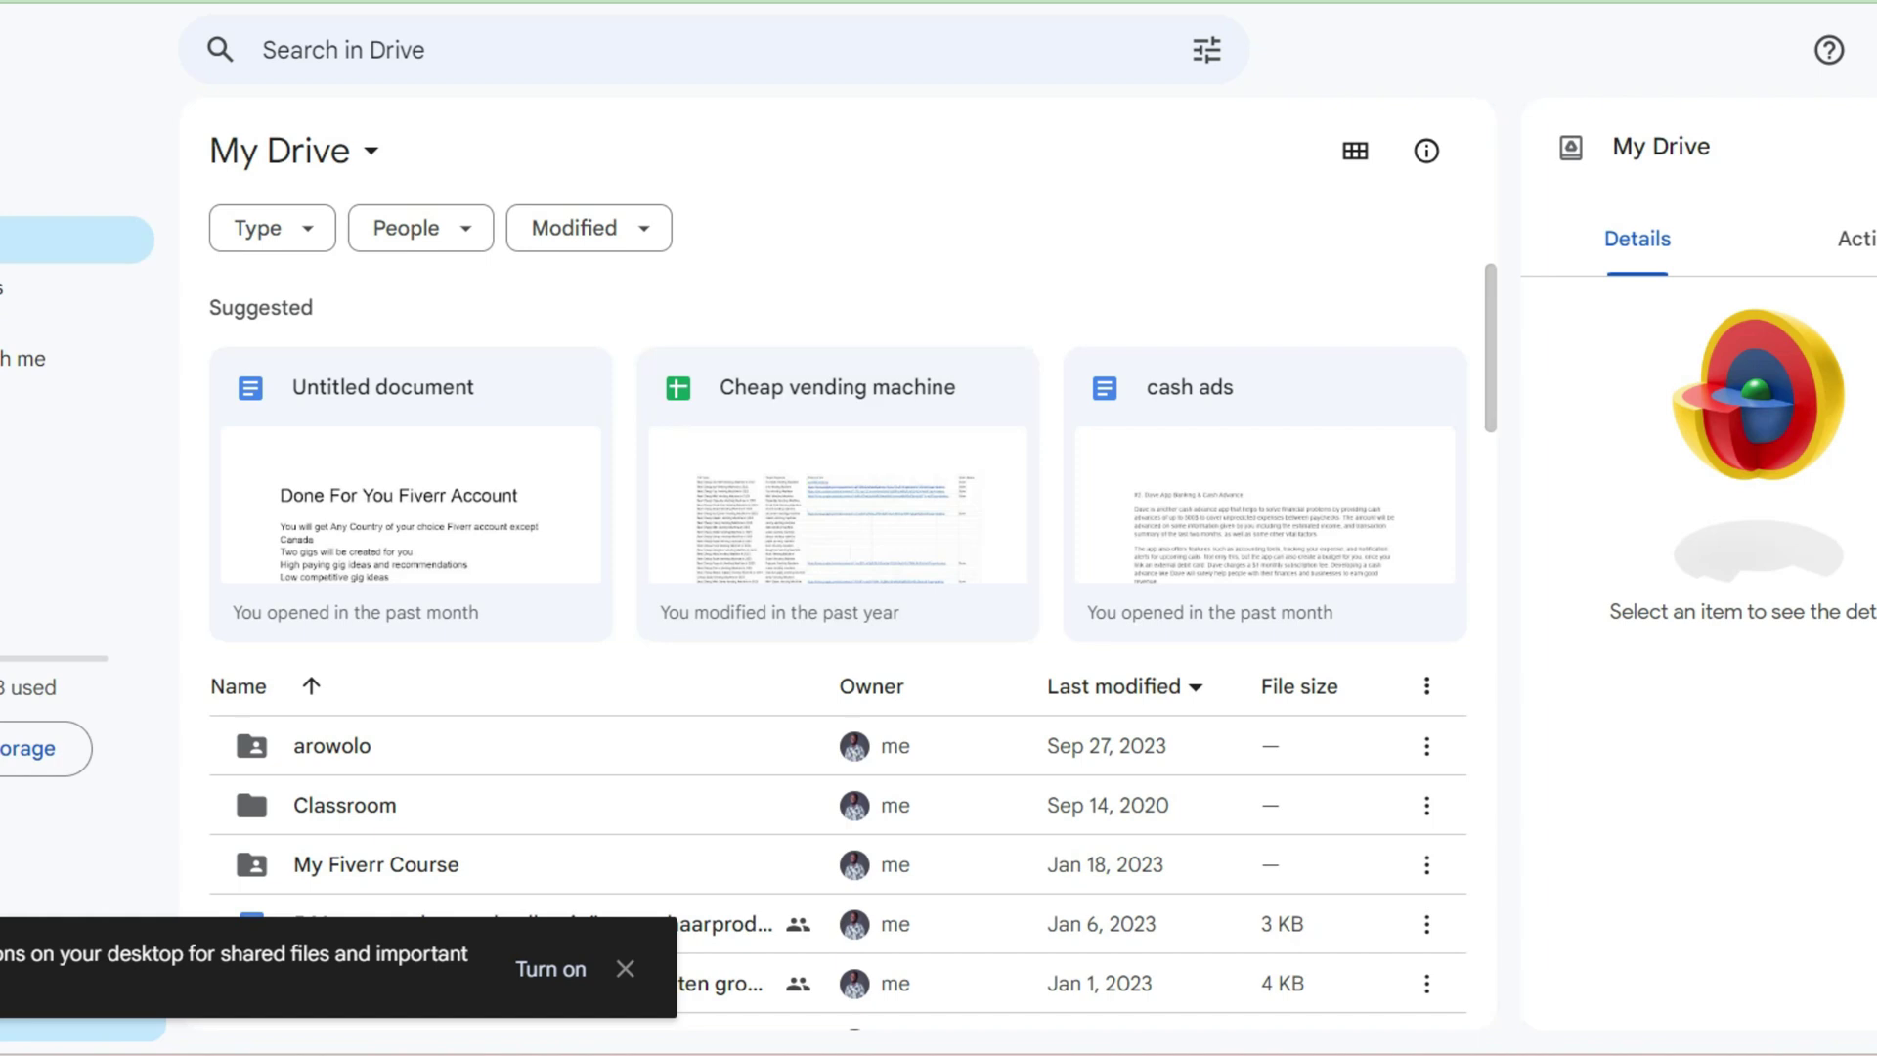
key(c)
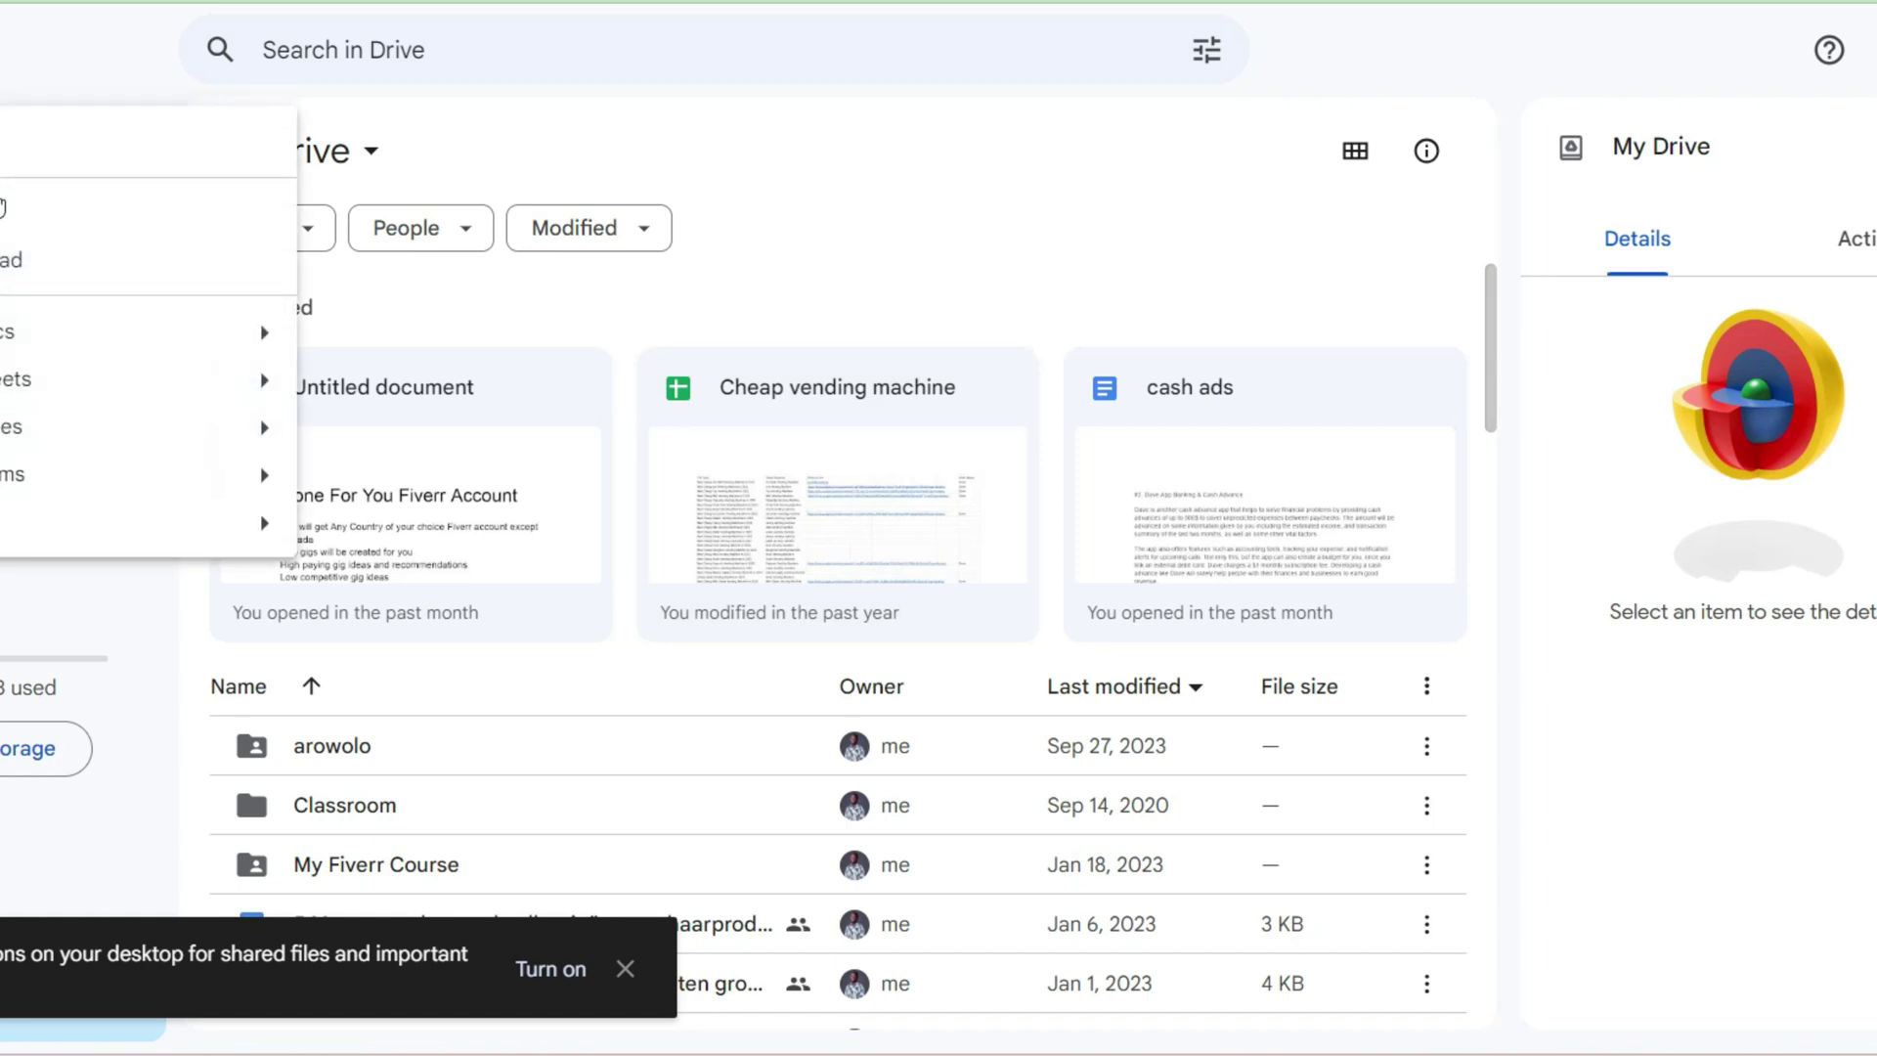
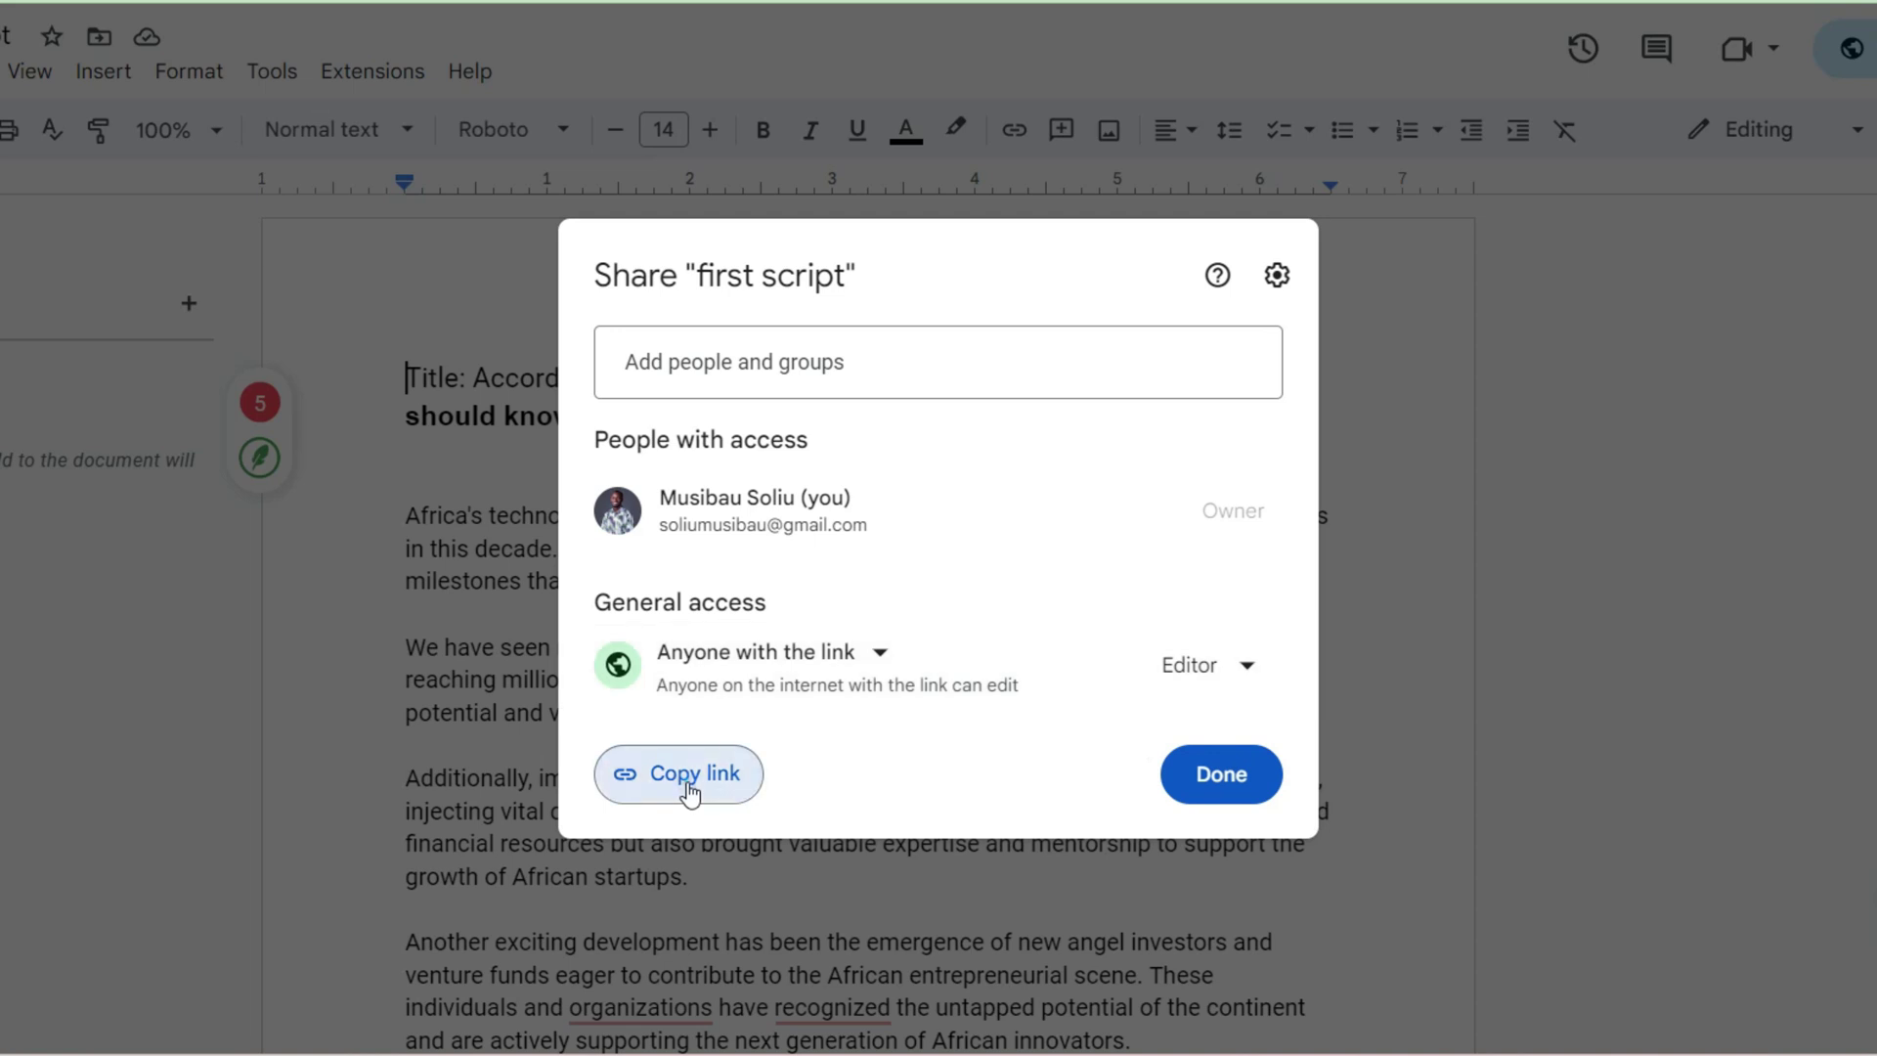
click(1221, 775)
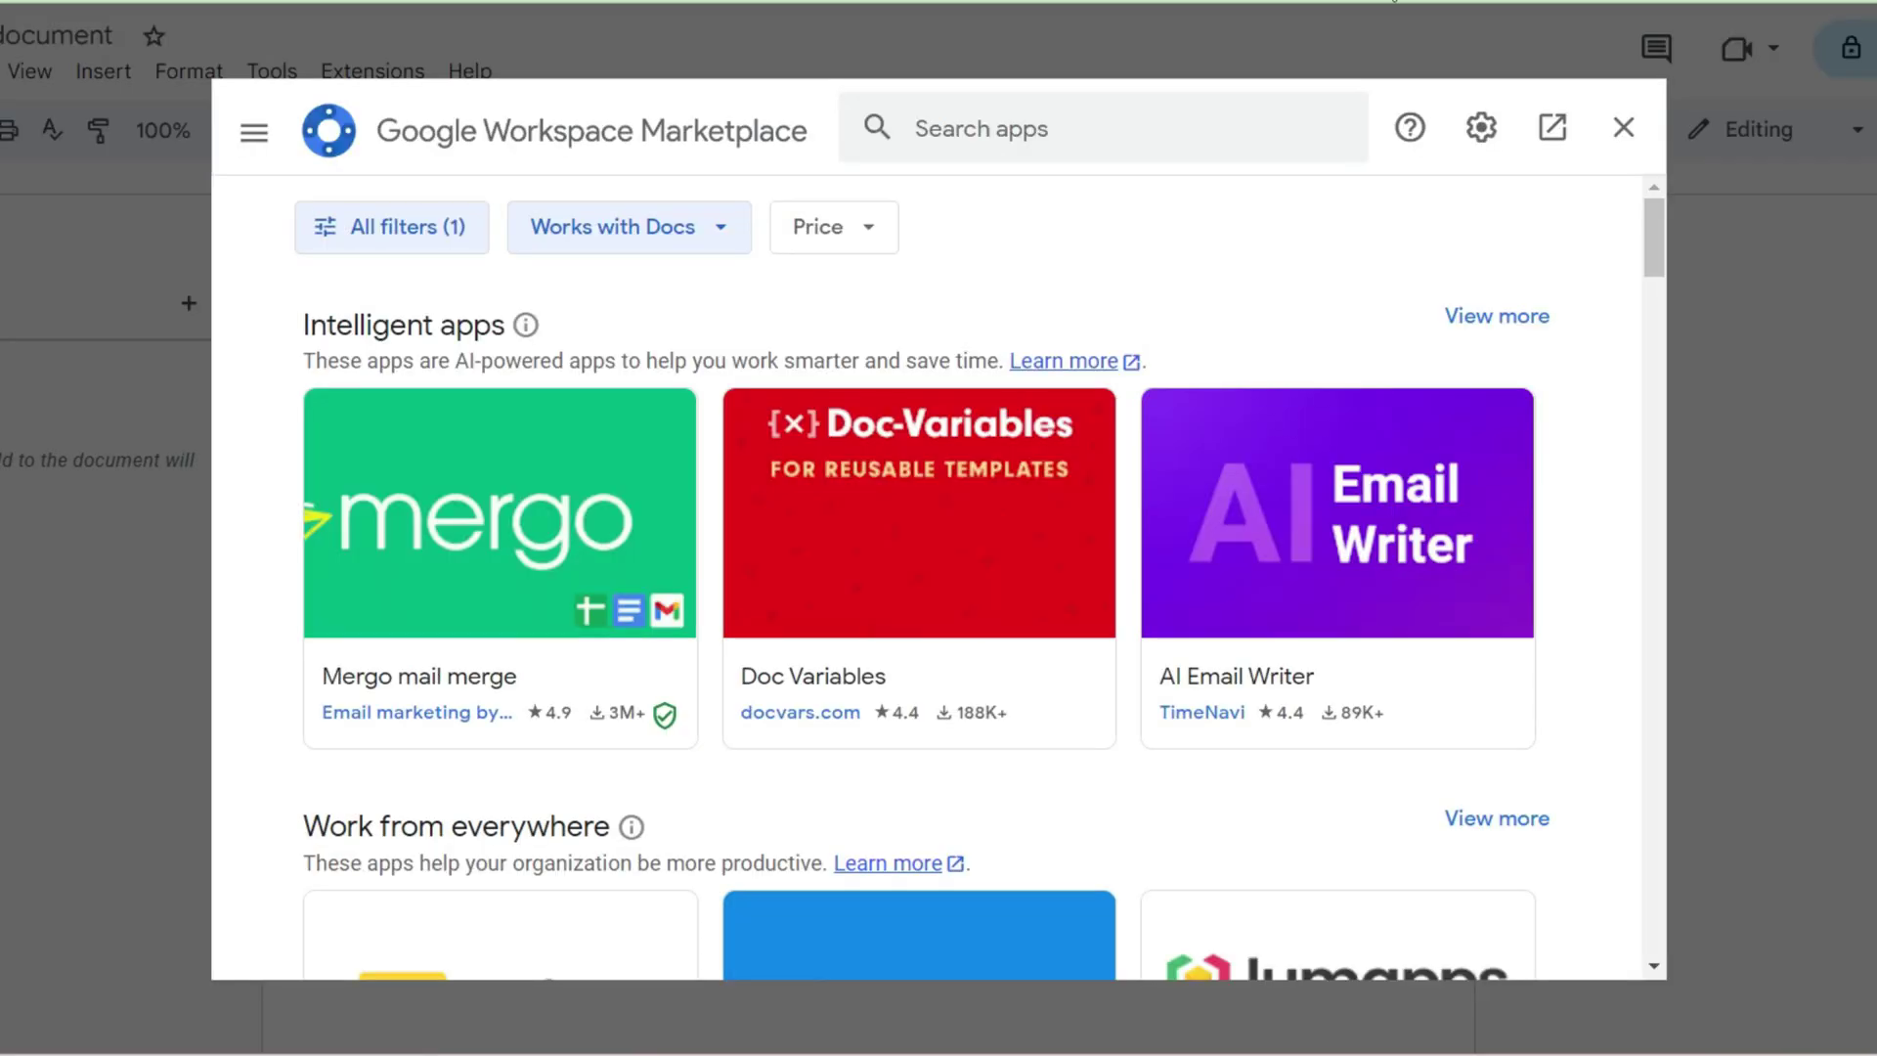
Step: Close the Google Workspace Marketplace and paste the copied document link into the blank Google Docs document
click(1622, 128)
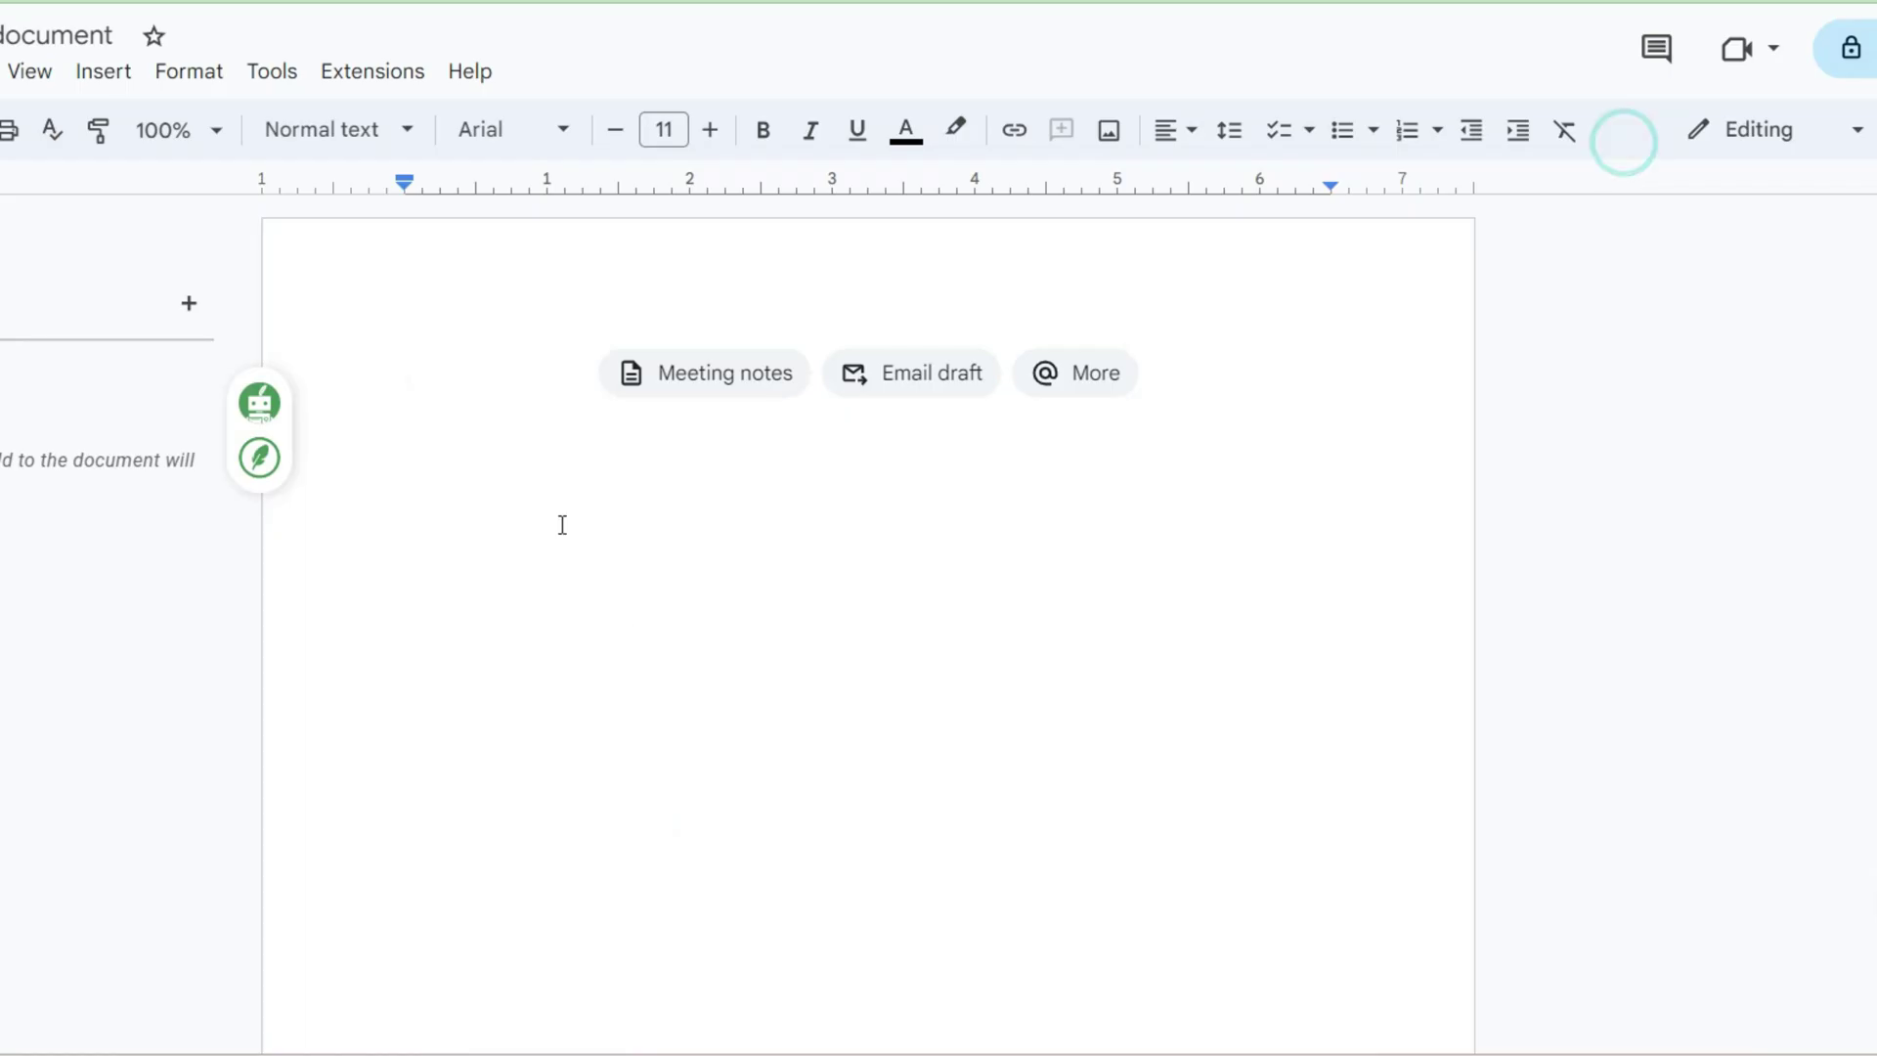
key(ctrl+v)
key(Return)
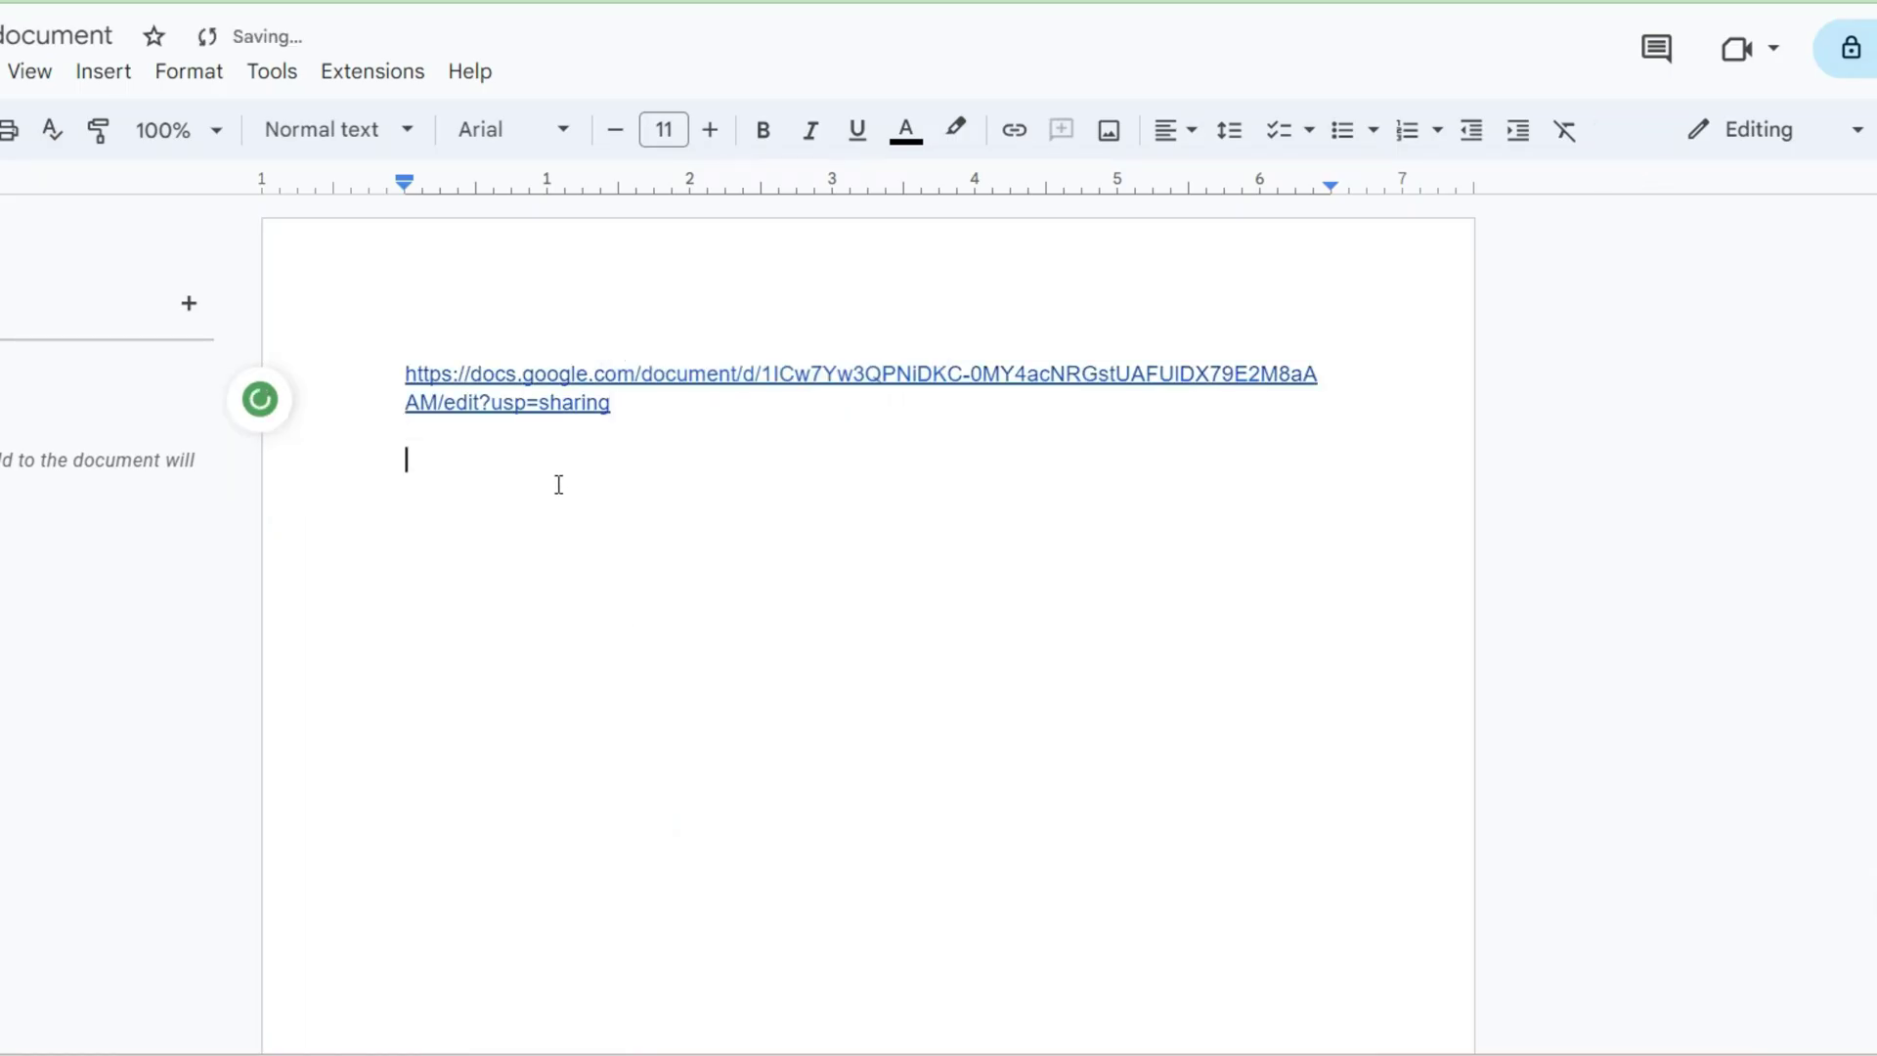
Step: Add the heading "Module" on its own line above the pasted link
click(405, 375)
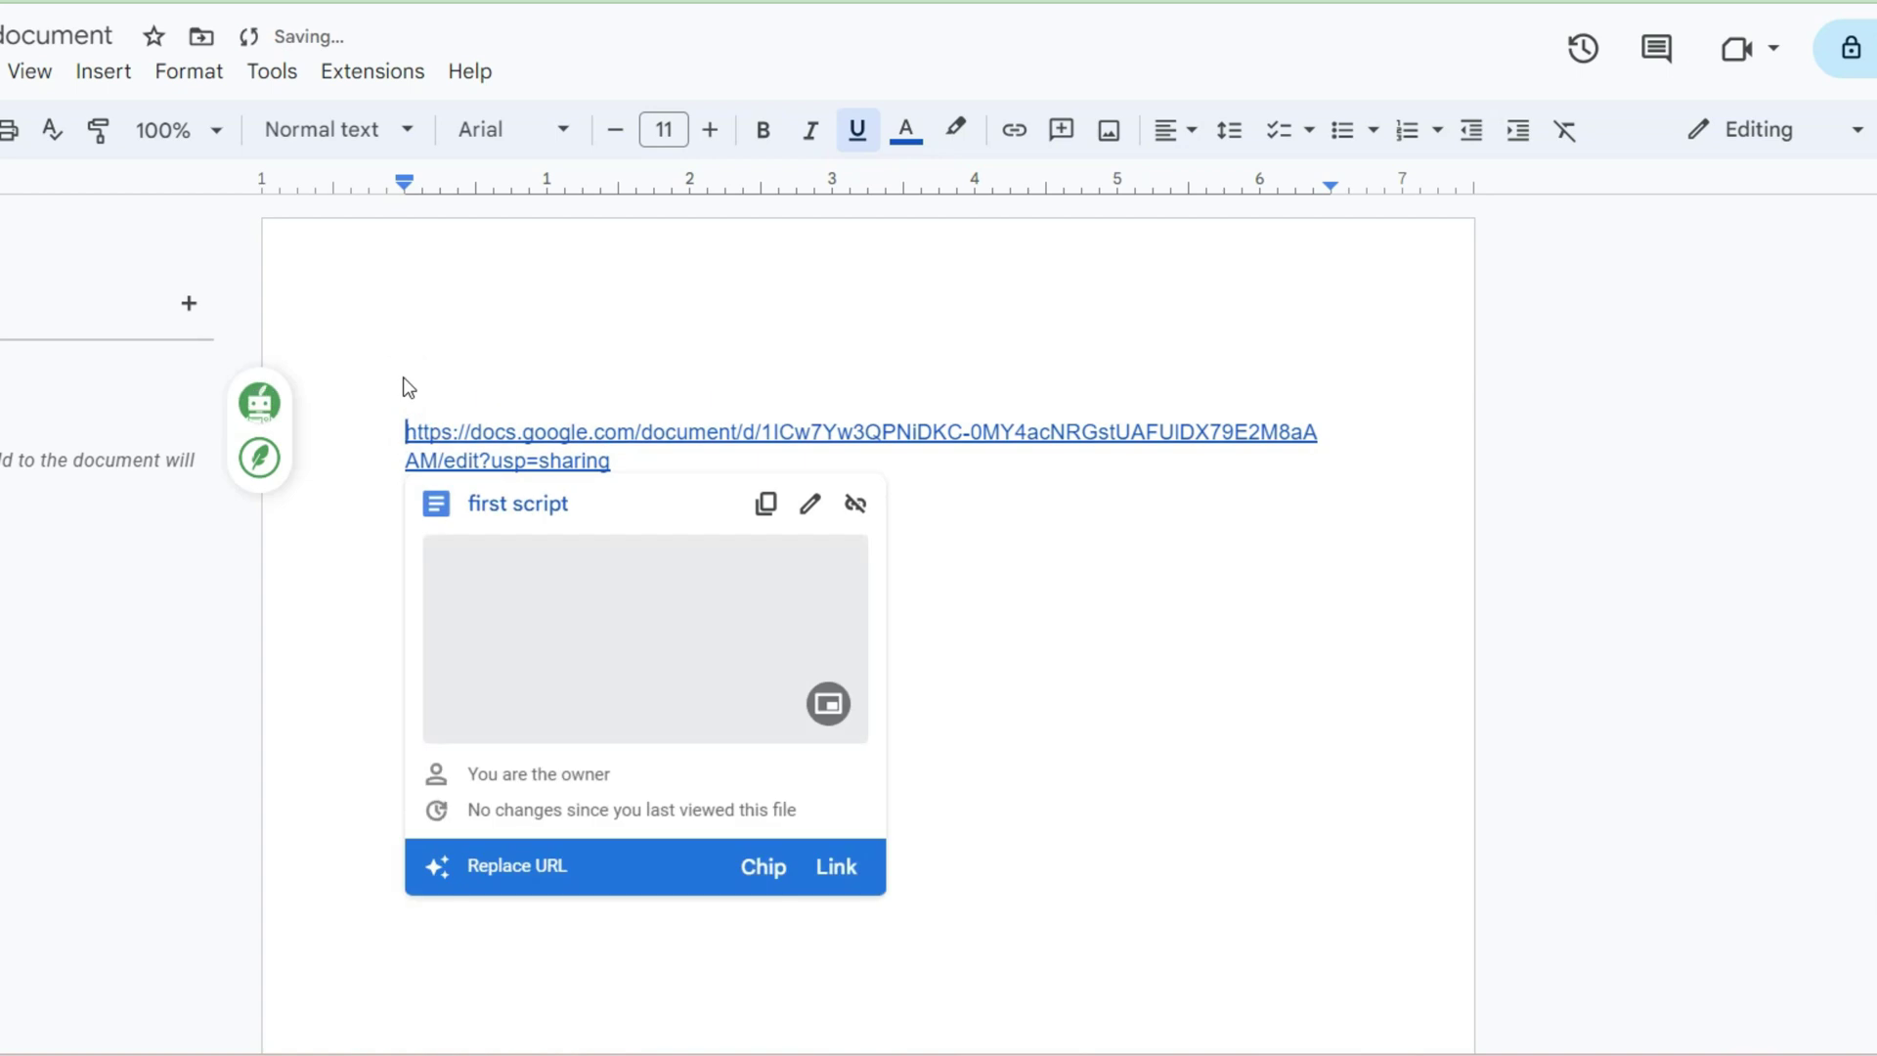
key(Return)
key(Up)
text(Module)
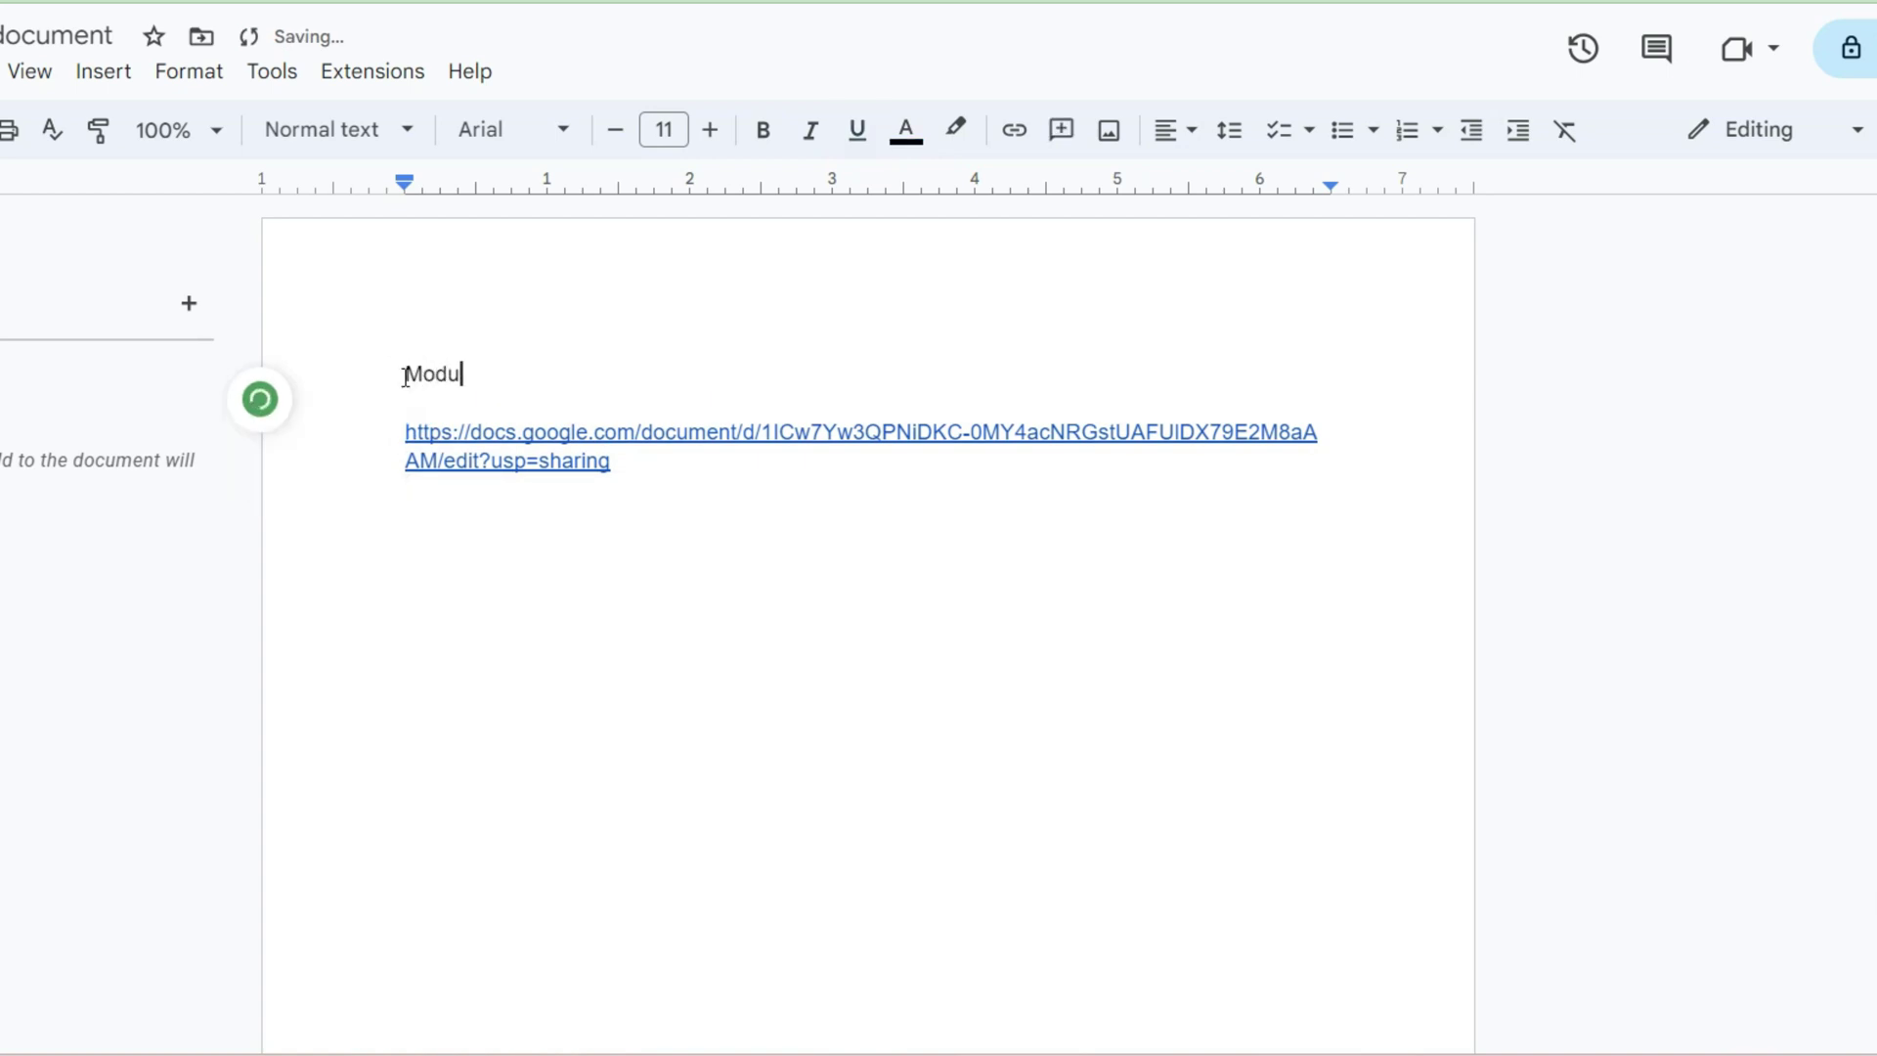
Step: Add the heading "Module 2" below the first link and paste the same document link beneath it
click(501, 572)
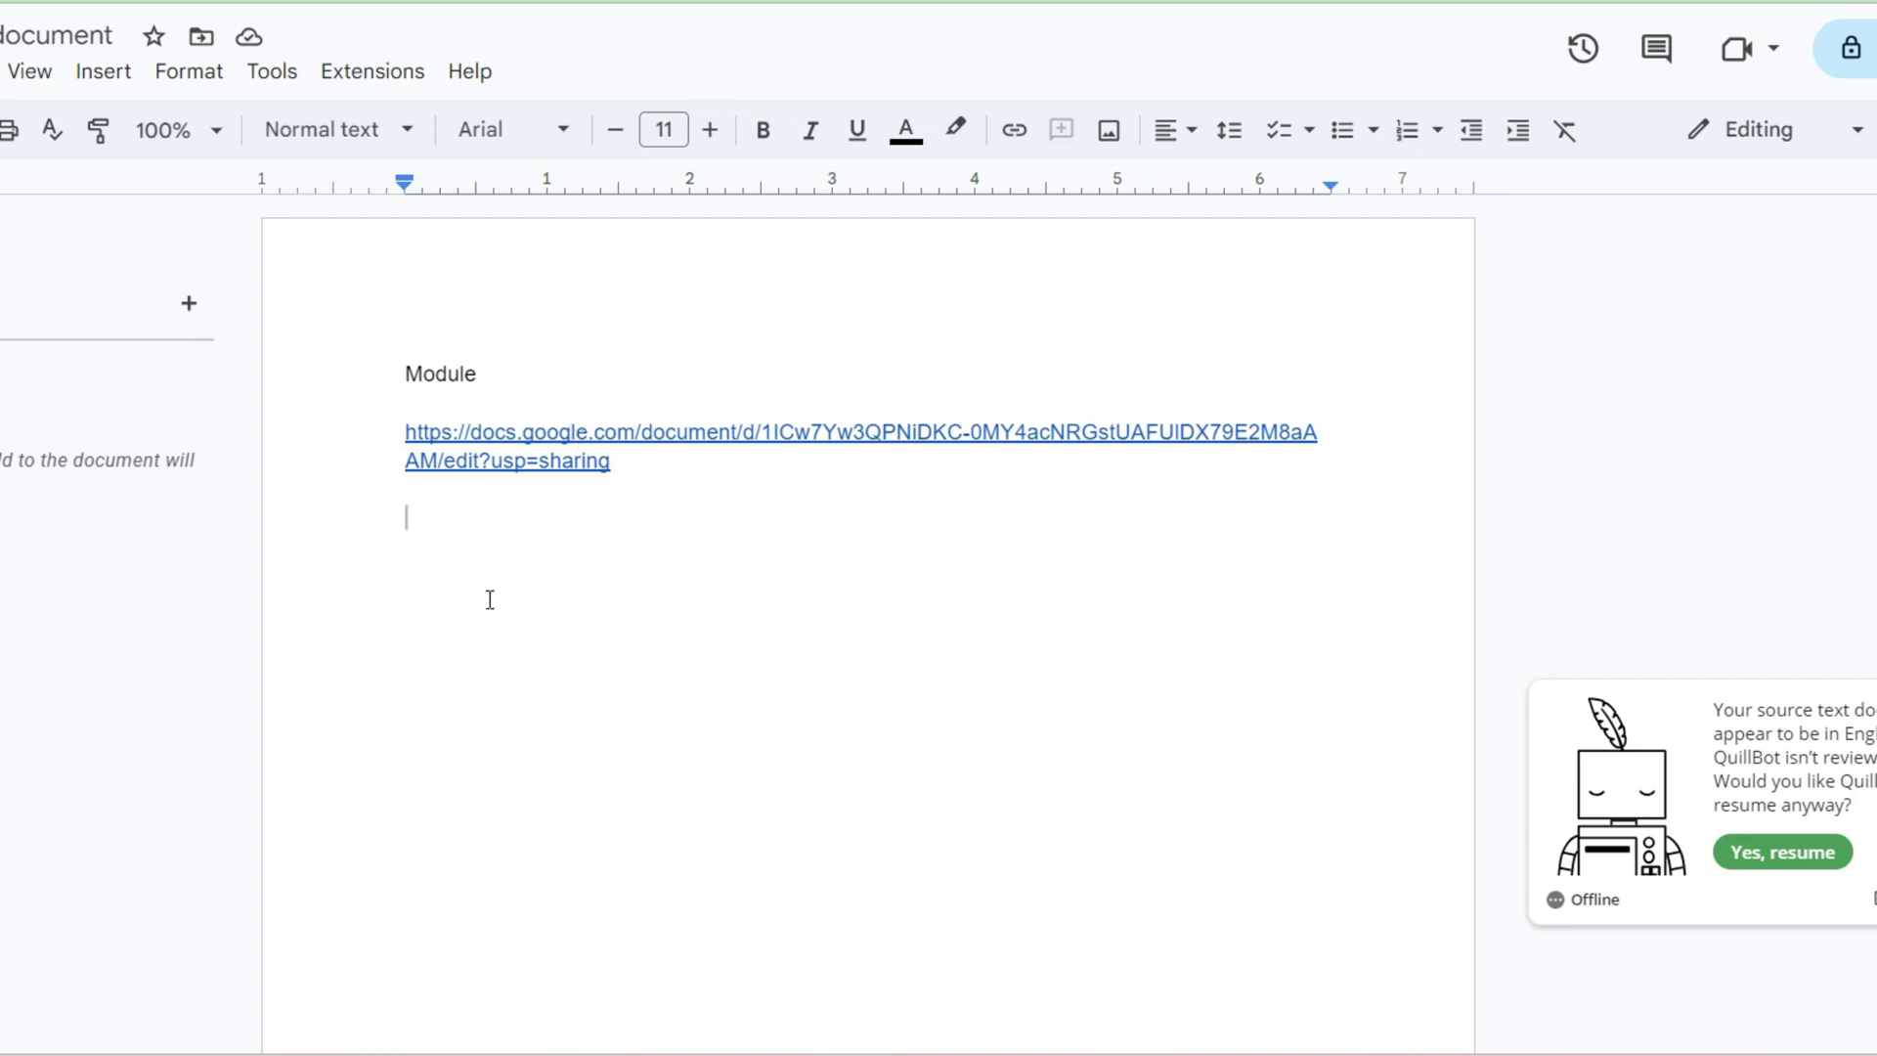
text(Modu)
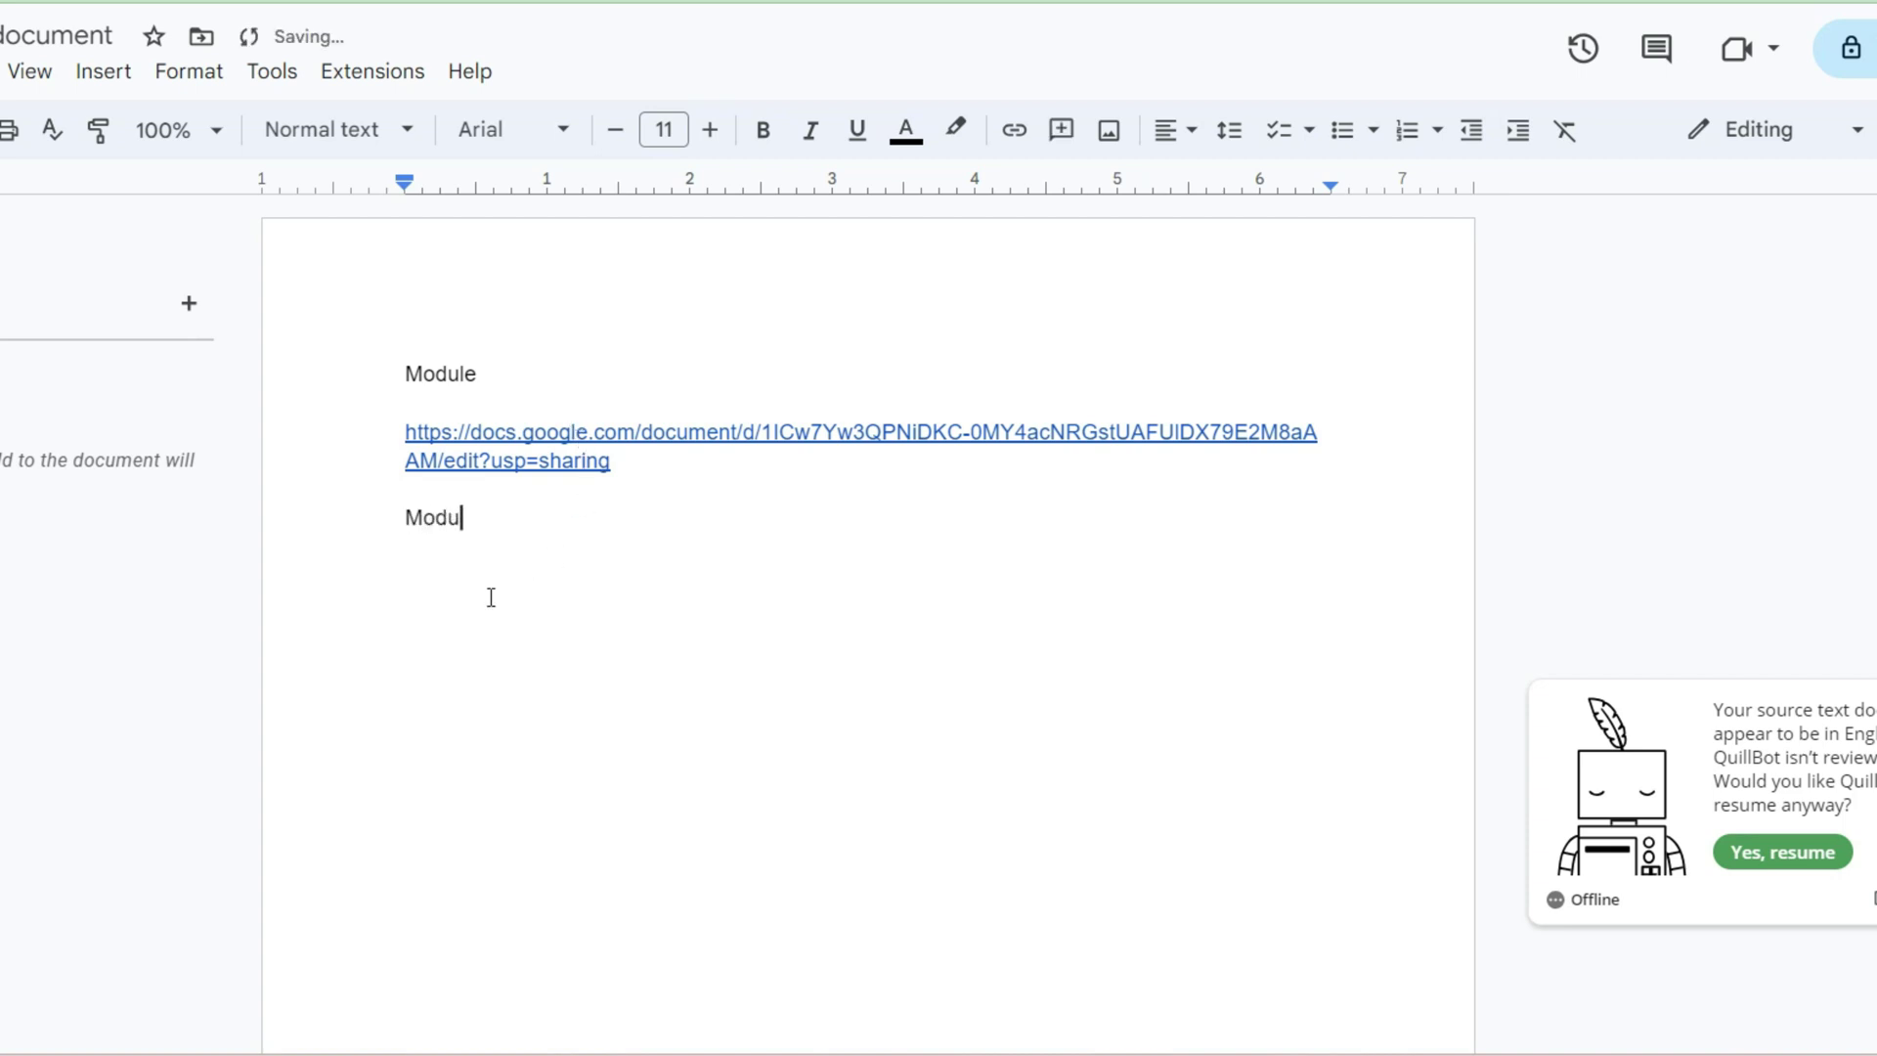
text(le 2)
key(Return)
key(Return)
key(ctrl+v)
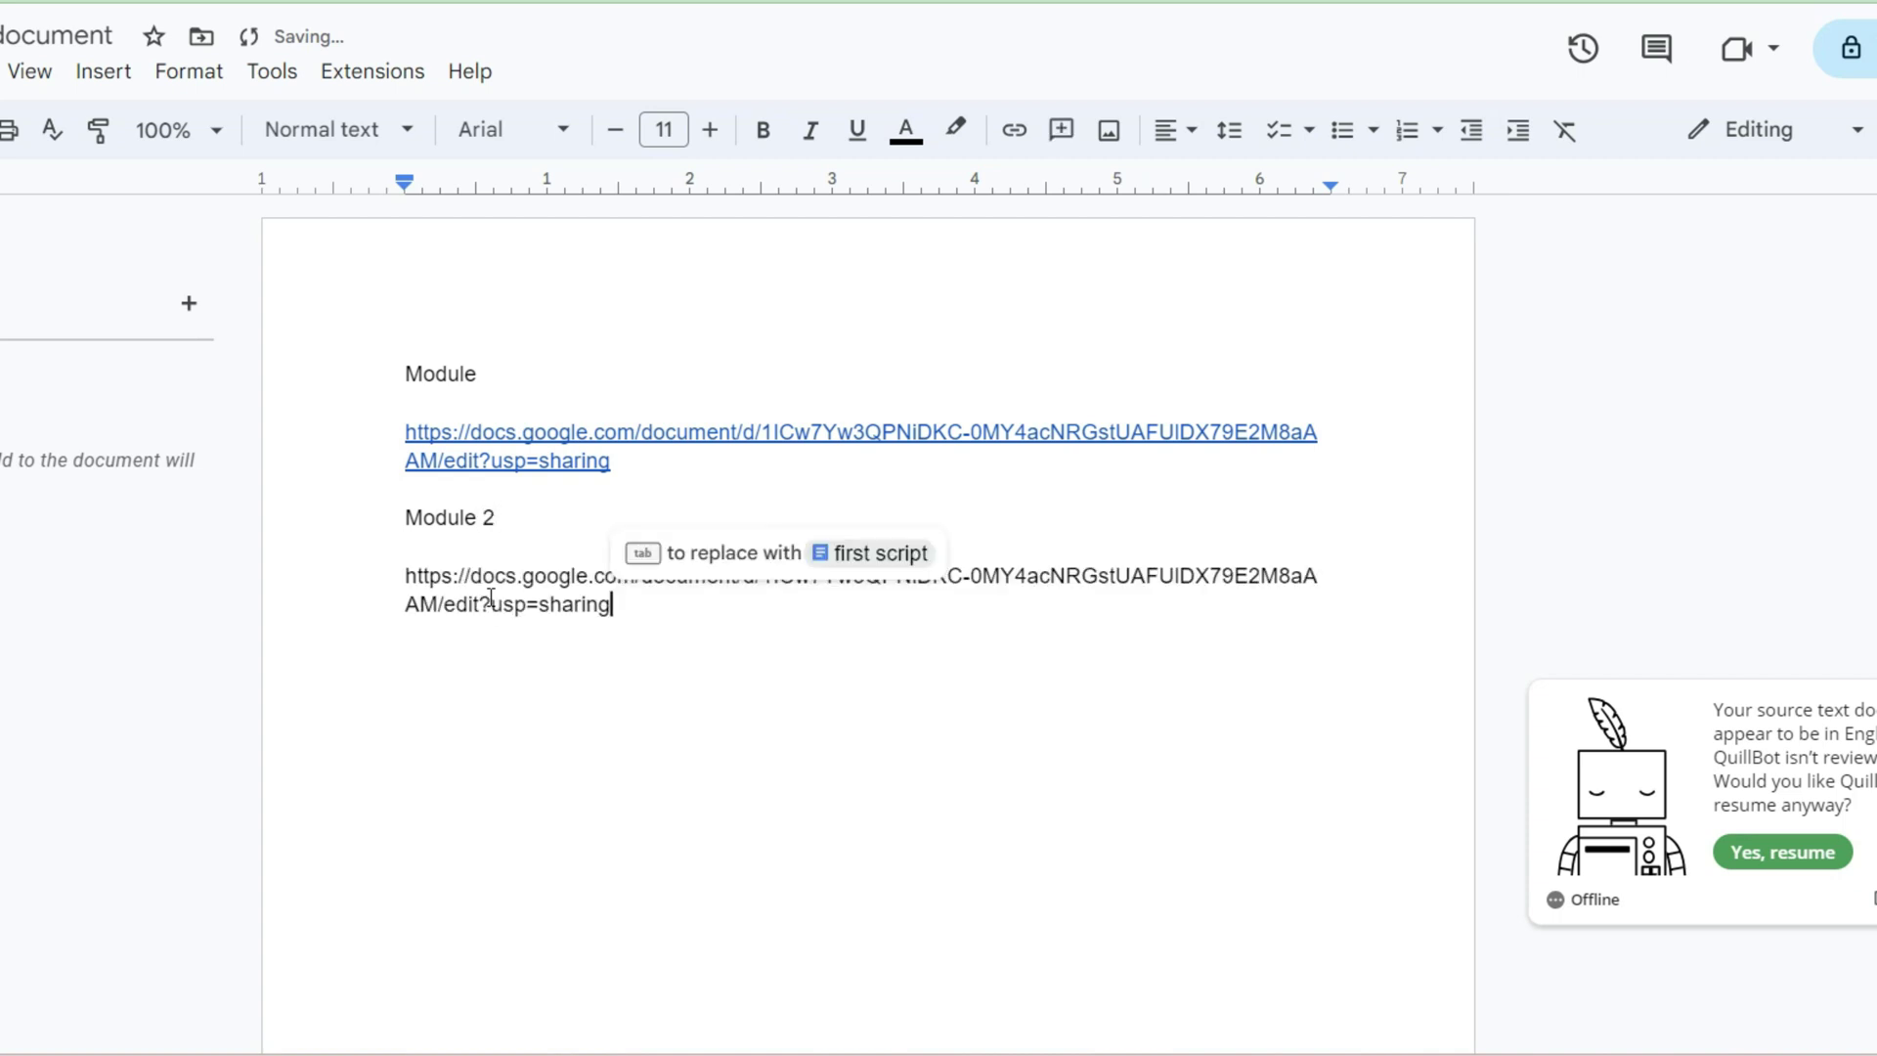
Step: Add the heading "Module 3" below the second link and paste the document link beneath it
key(Return)
key(Return)
text(Module 3)
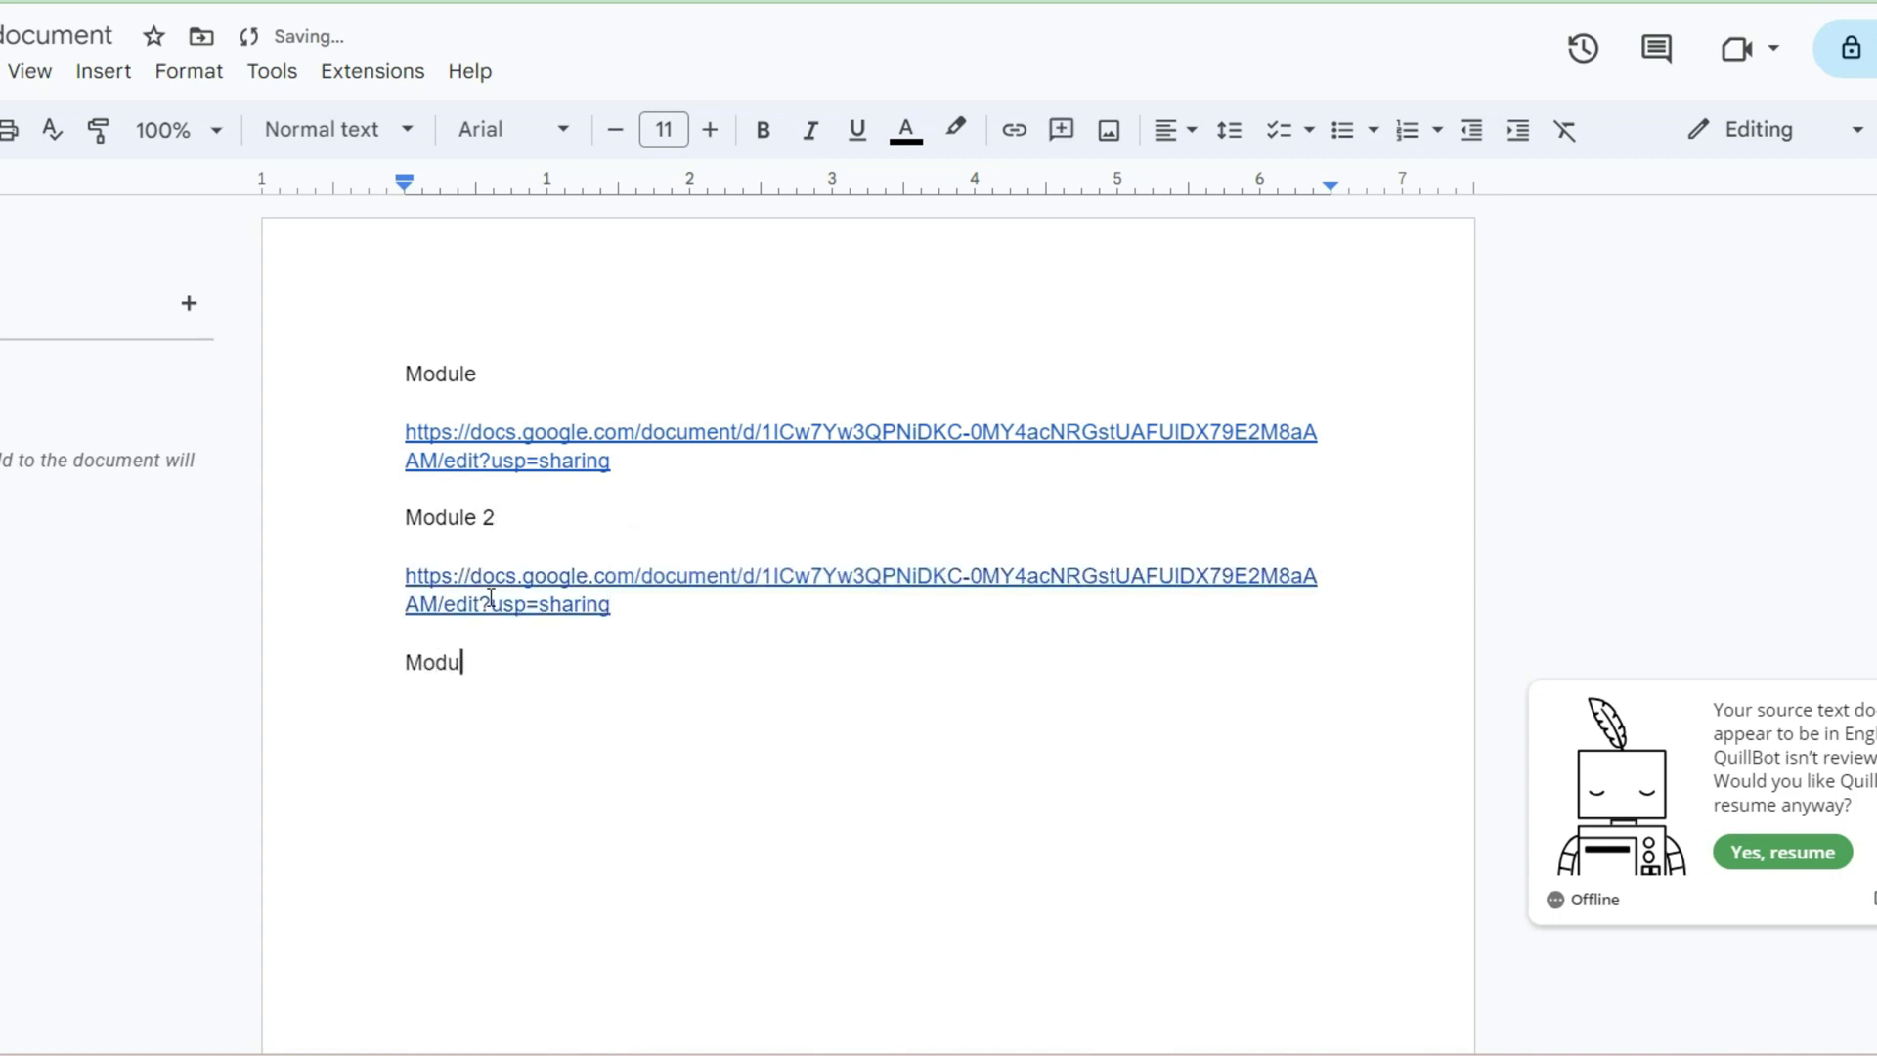
key(Return)
key(Return)
key(ctrl+v)
key(Return)
key(Return)
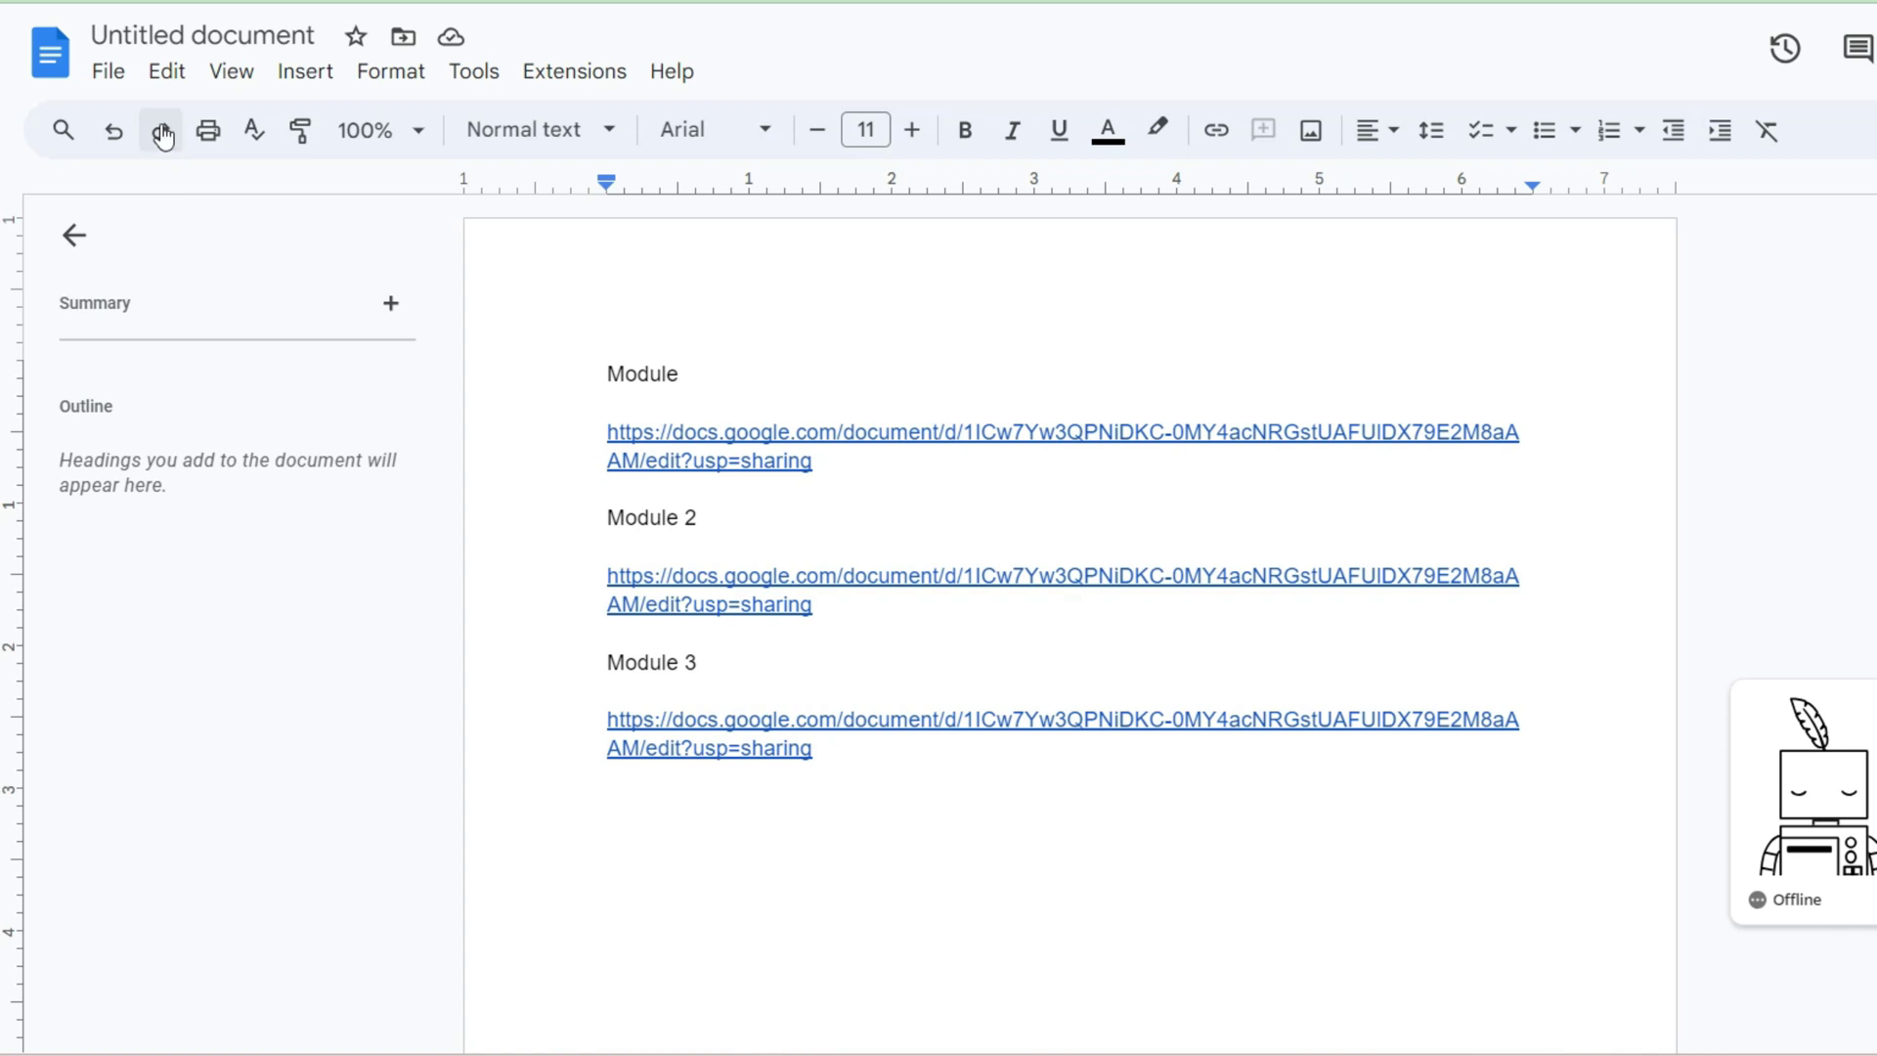
Step: View the file formats available for downloading the module links document
click(107, 72)
mouse_move(256, 406)
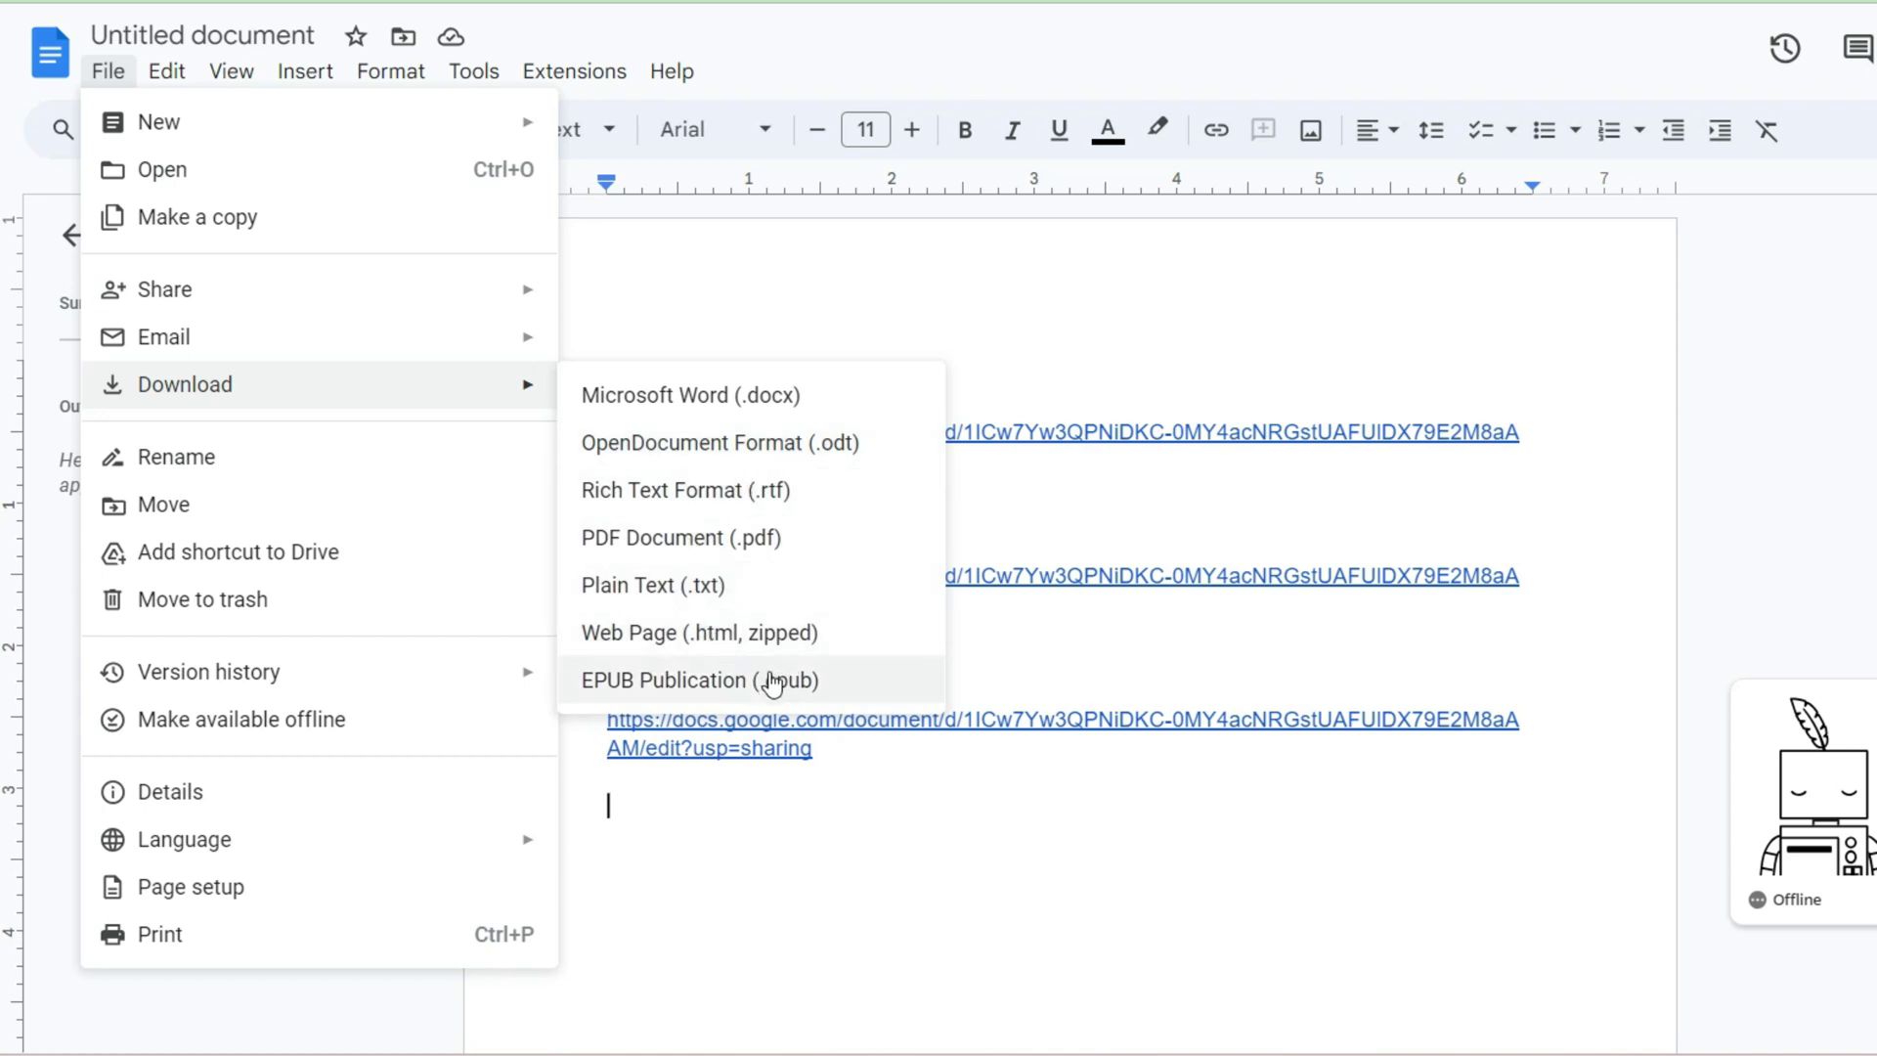
click(871, 852)
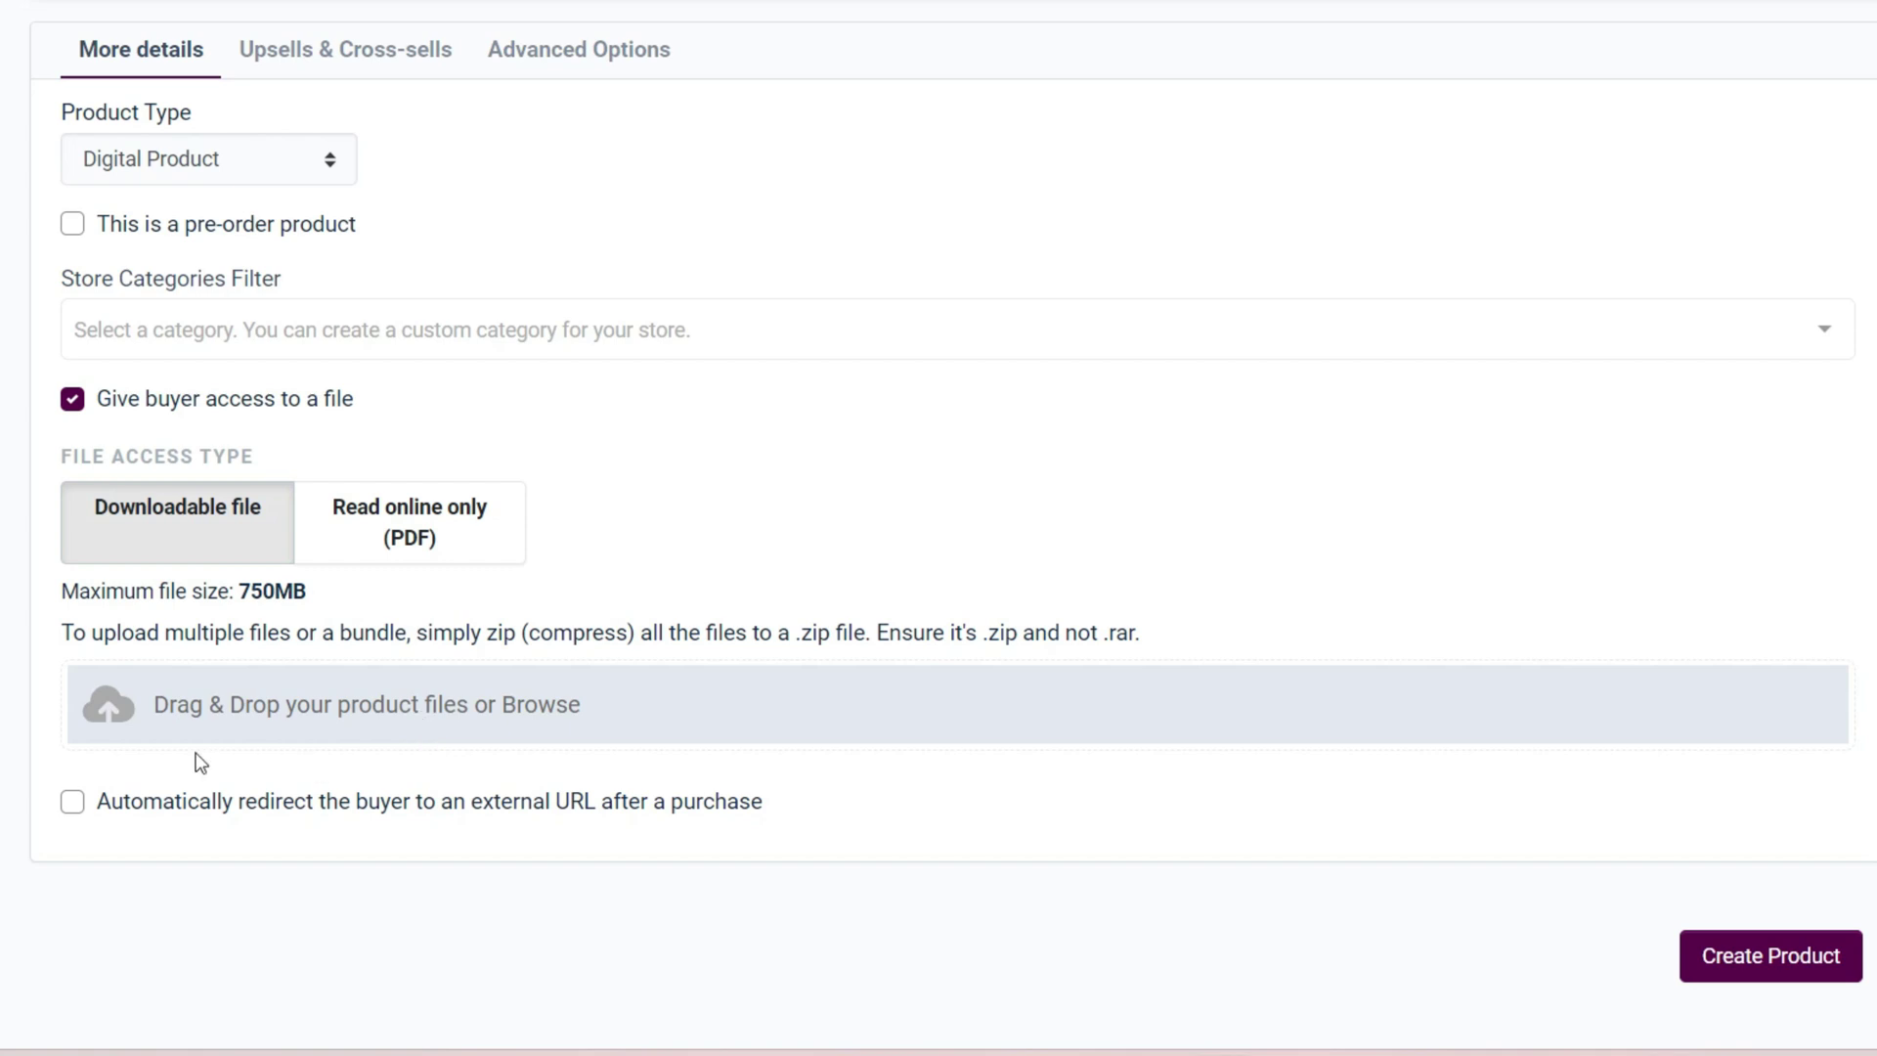
Step: Examine the Selar product form's image upload, product name, sale price, description and category fields
click(1782, 984)
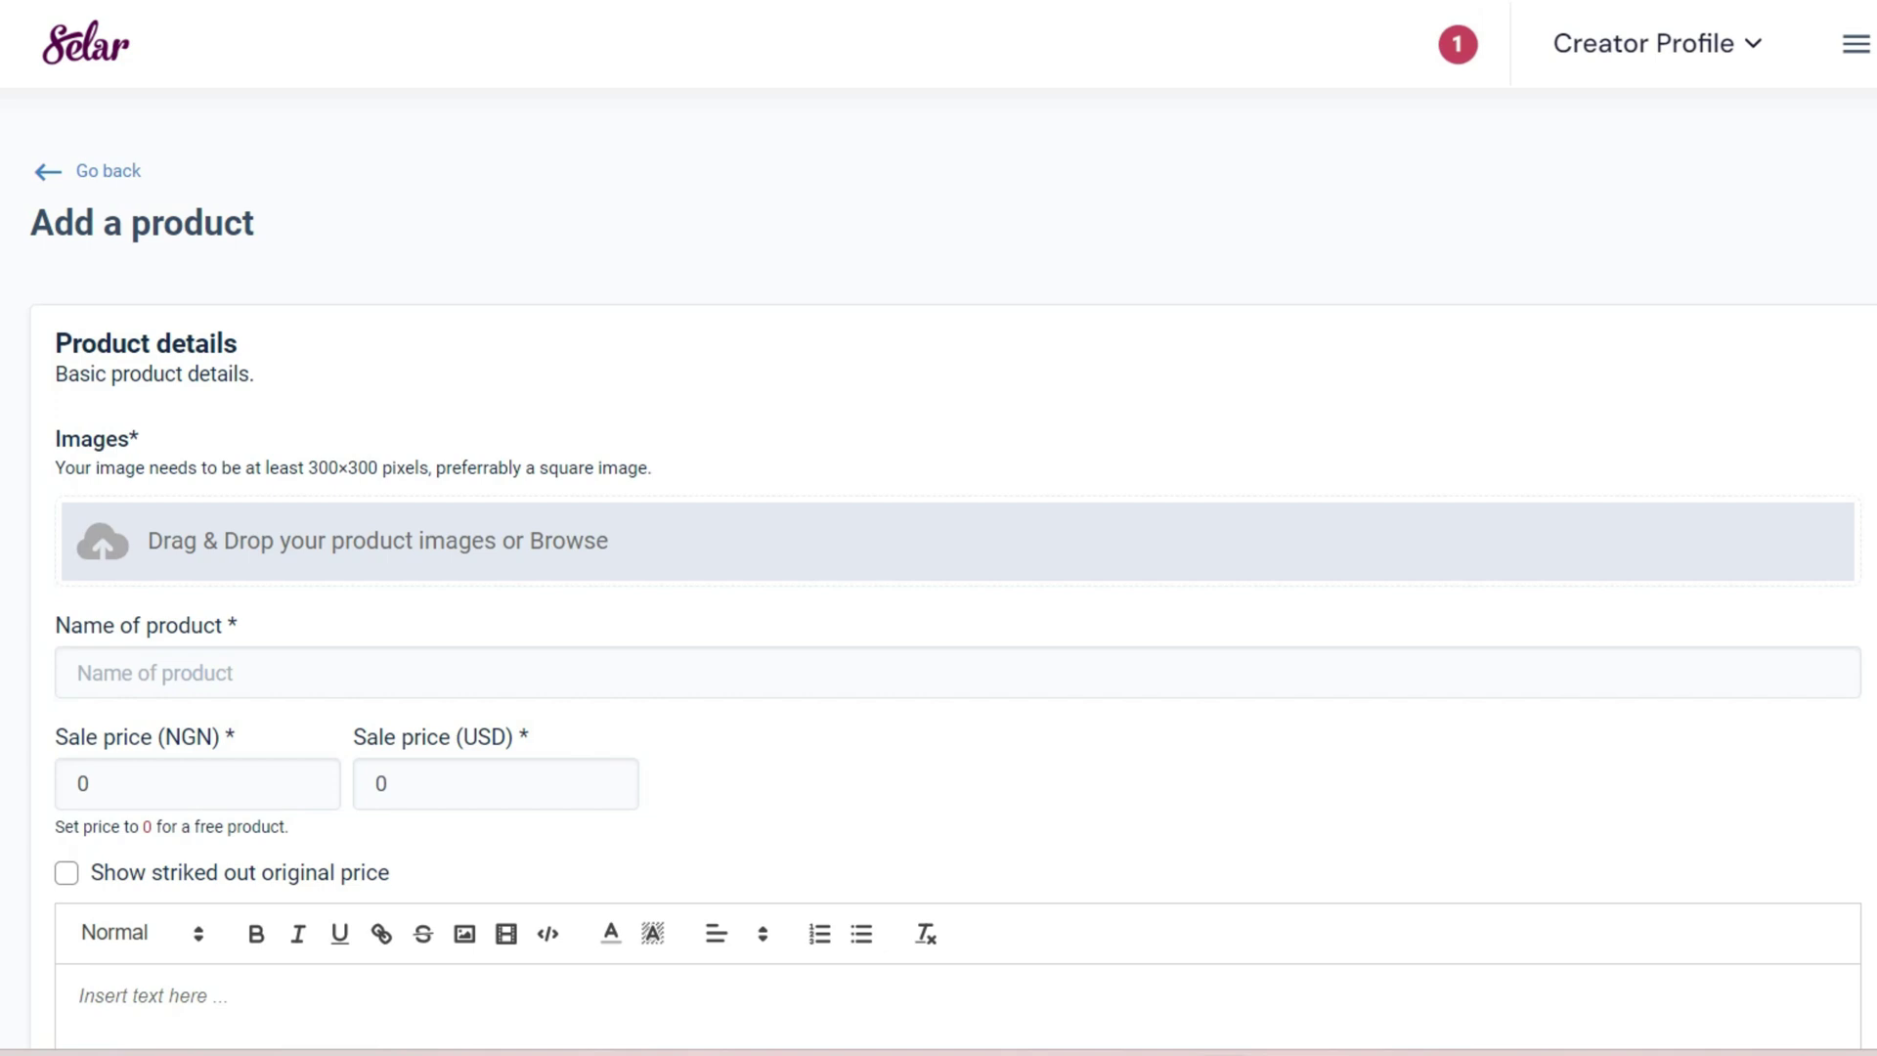
scroll(940, 528, down, 1)
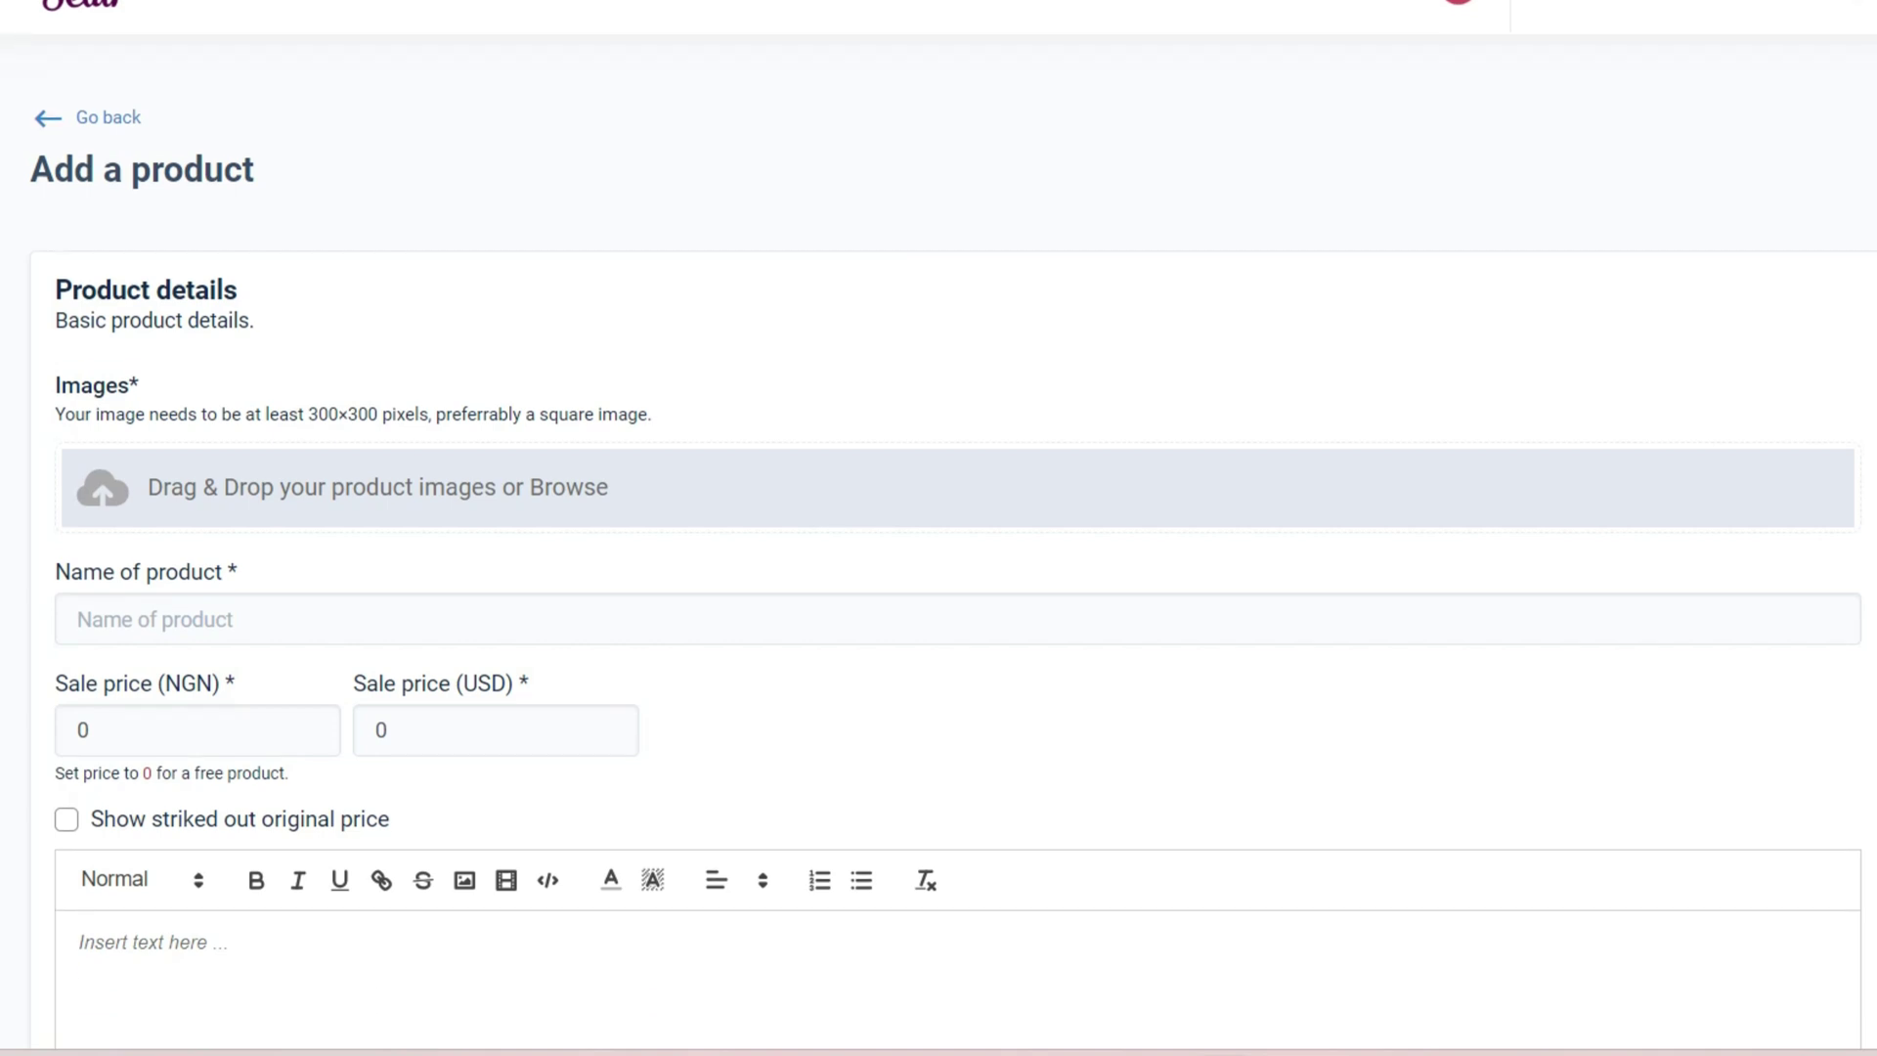
scroll(939, 528, down, 1)
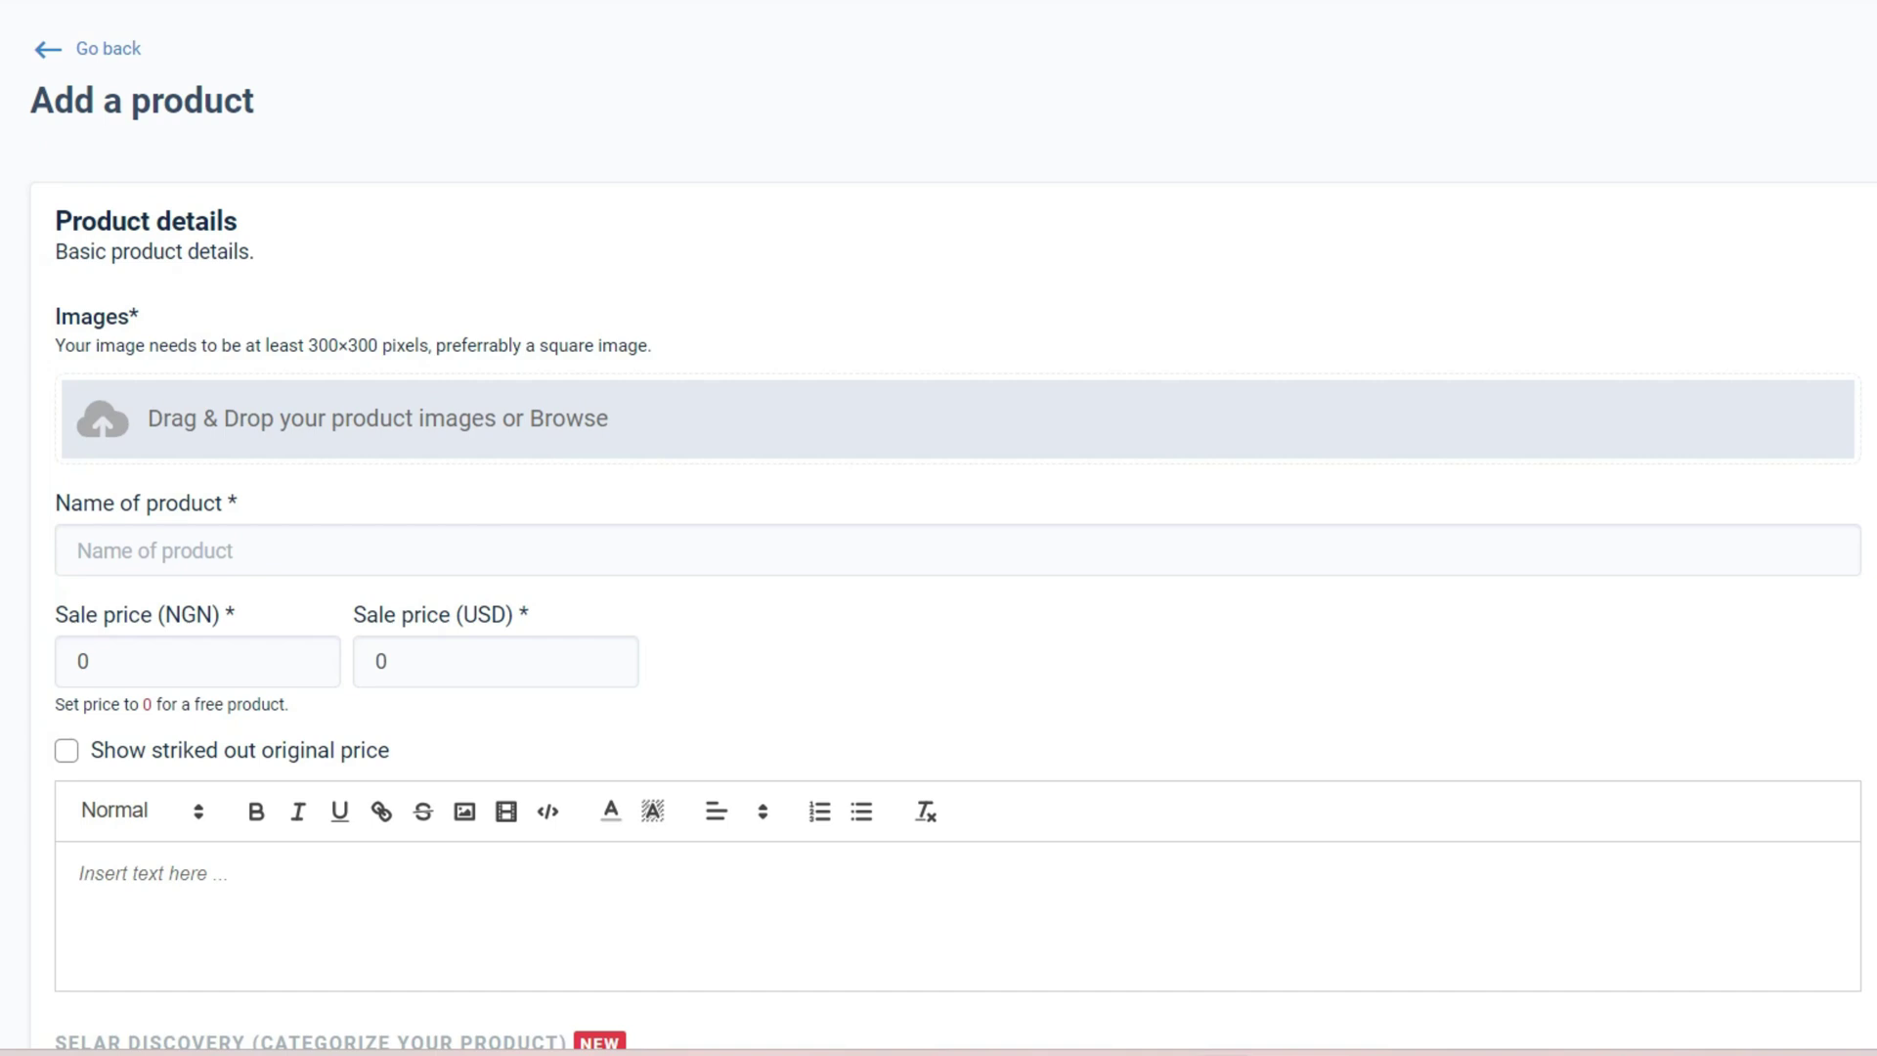
scroll(938, 528, up, 1)
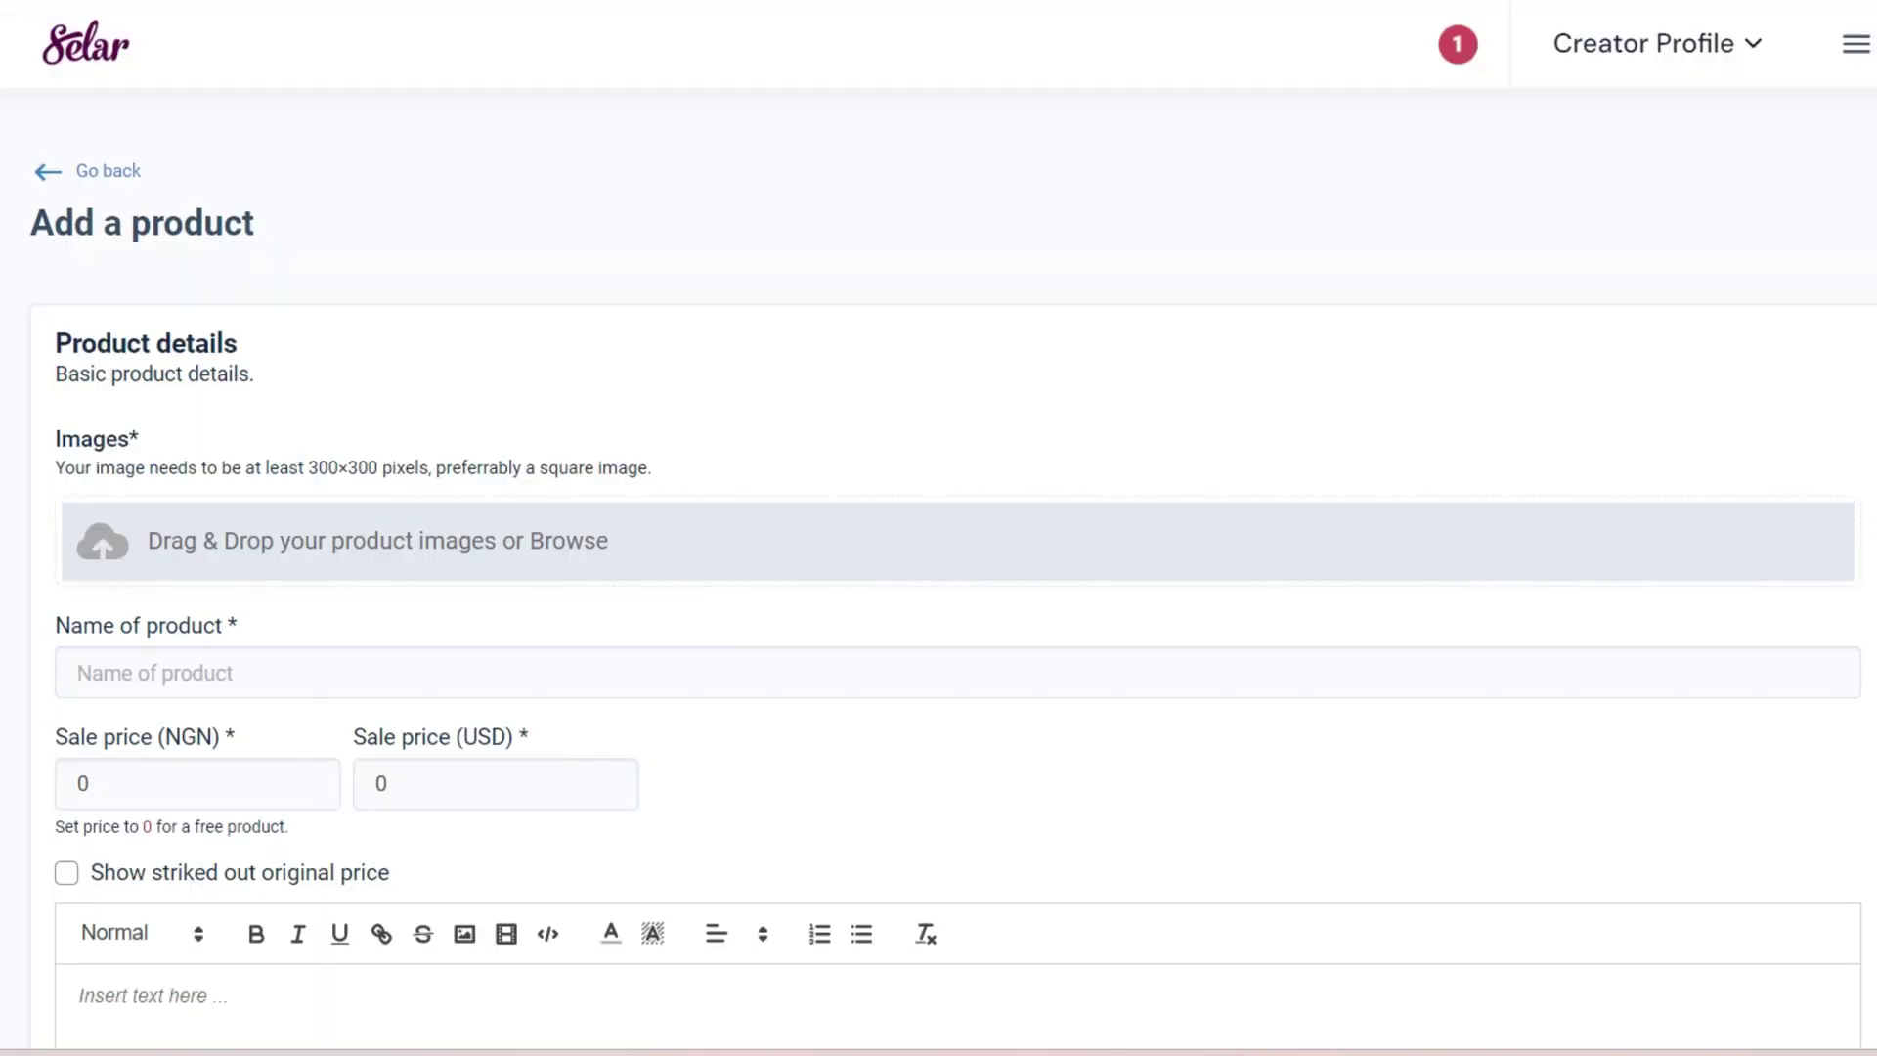
scroll(939, 528, down, 2)
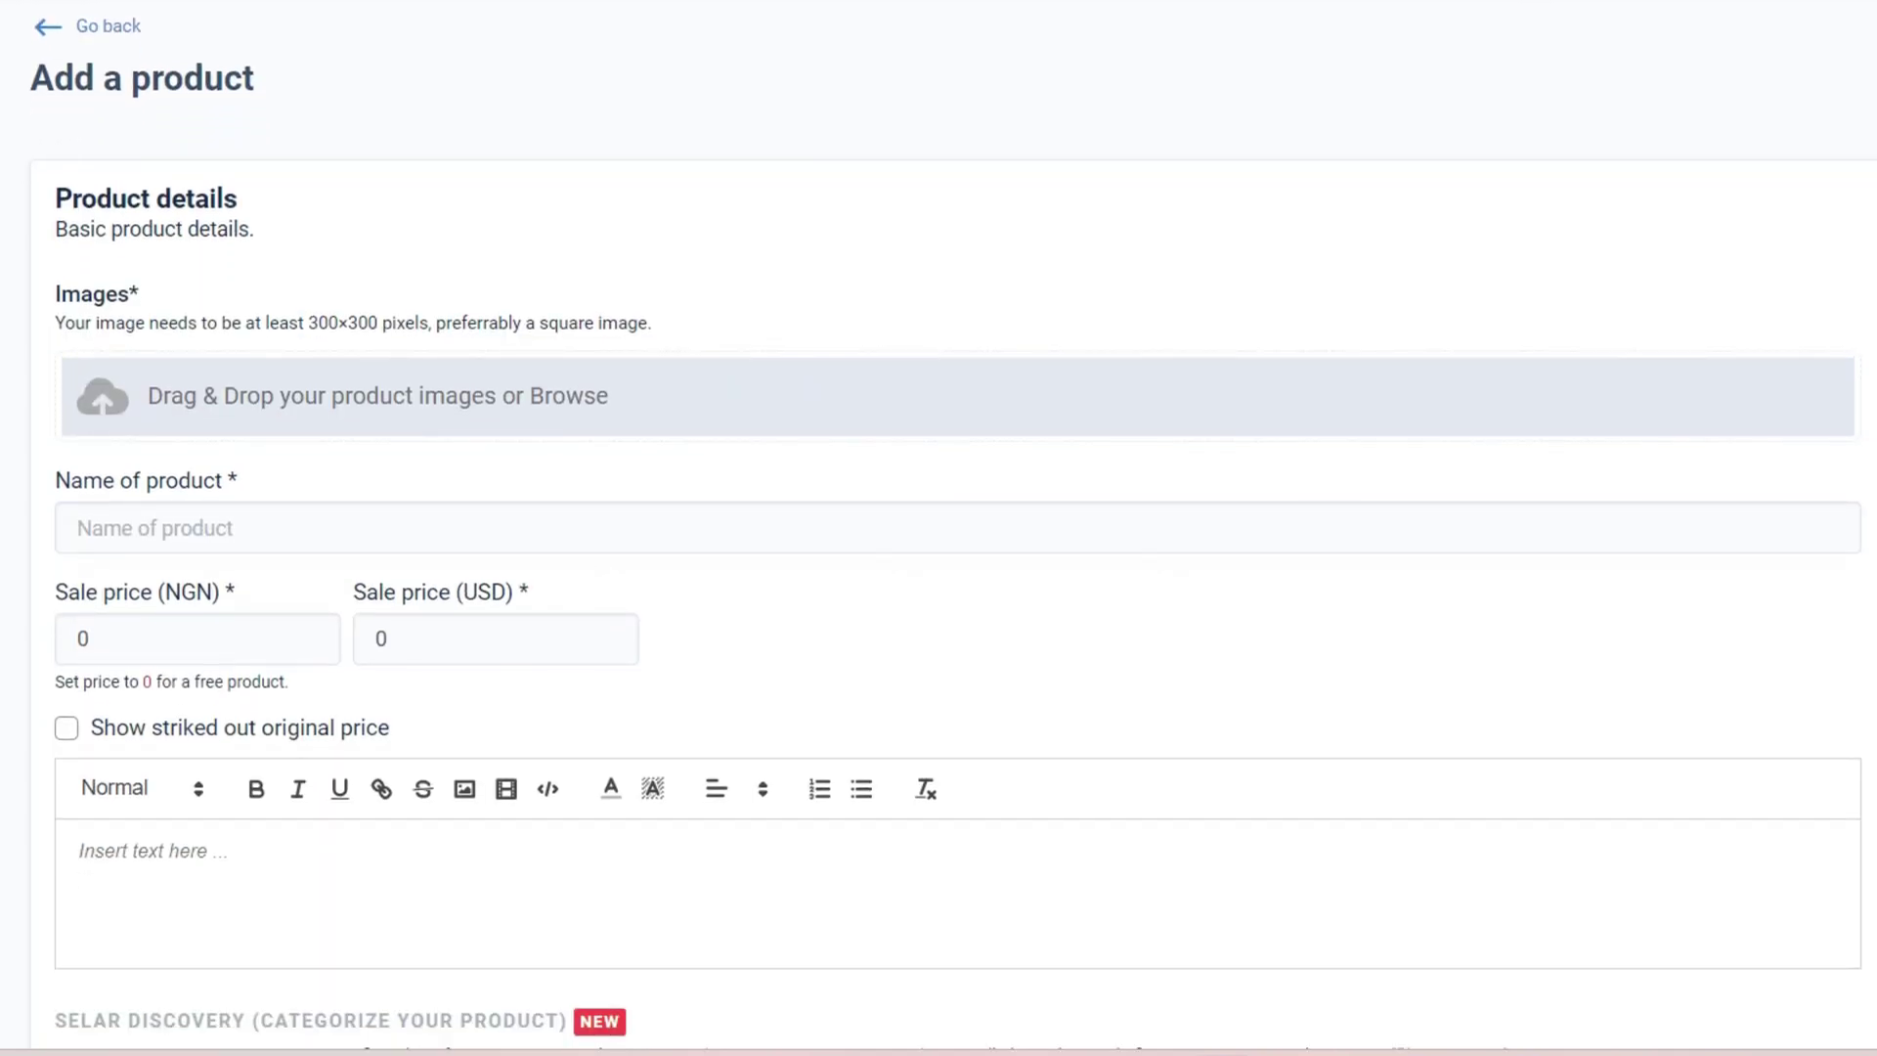
scroll(938, 529, down, 1)
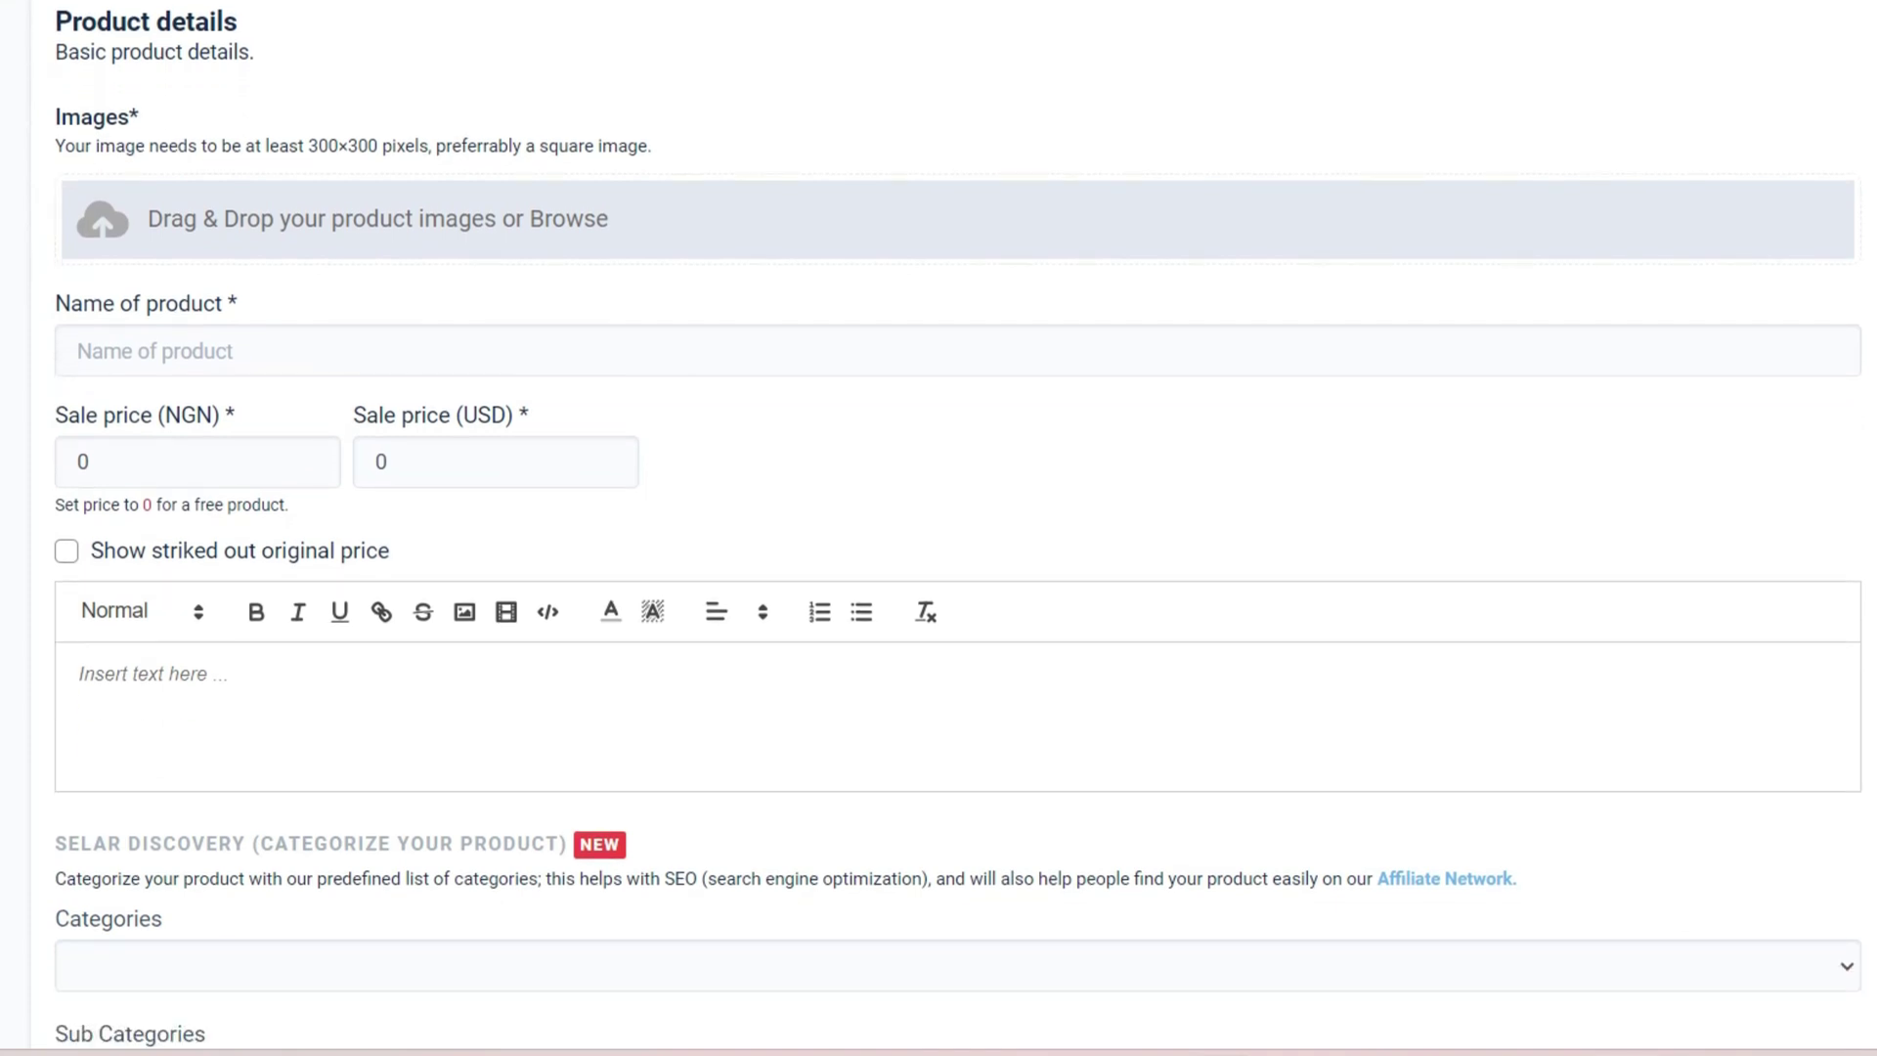
scroll(939, 529, up, 3)
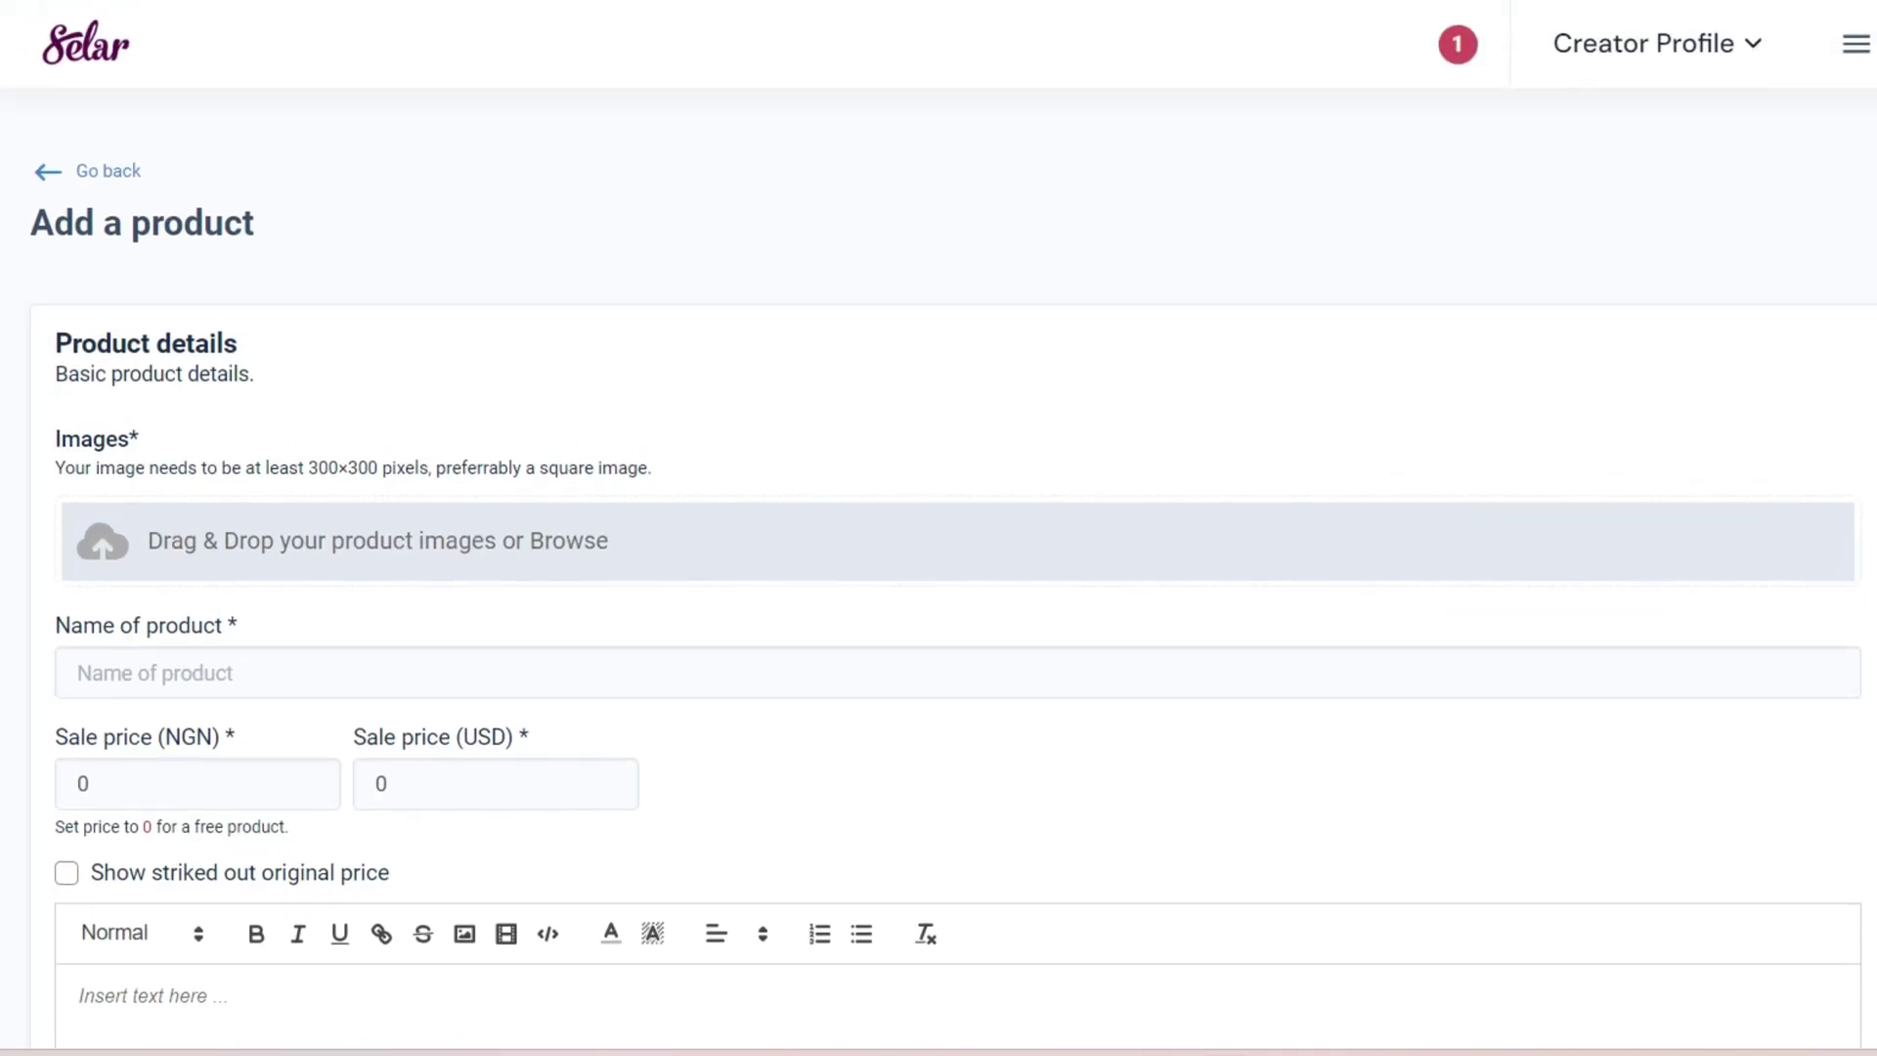